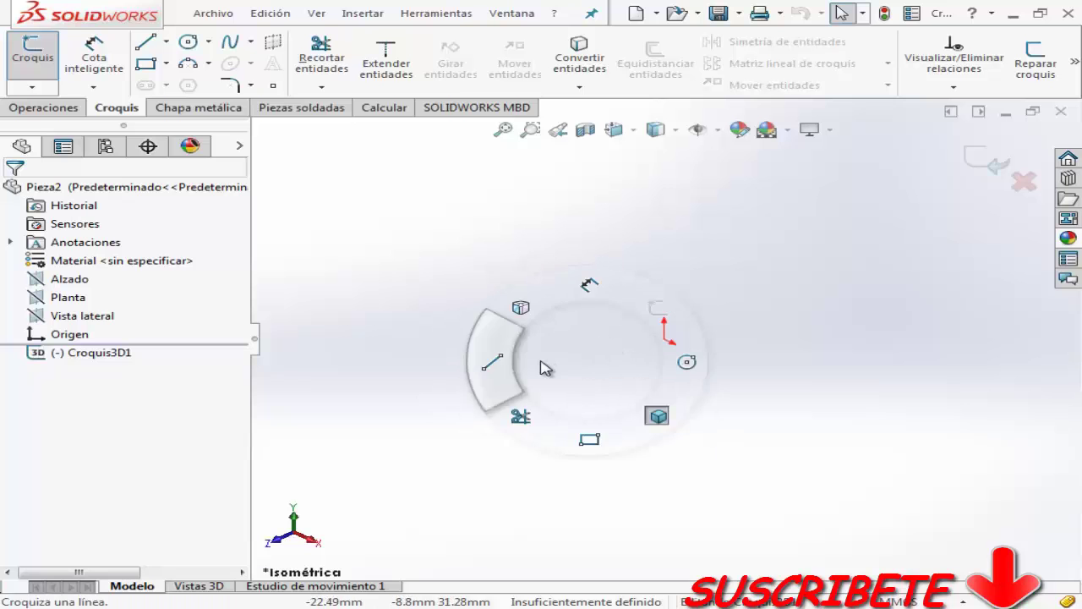
In a 3D sketch, draw a vertical line about 97 mm up from the origin.
right_drag(592, 365, 543, 367)
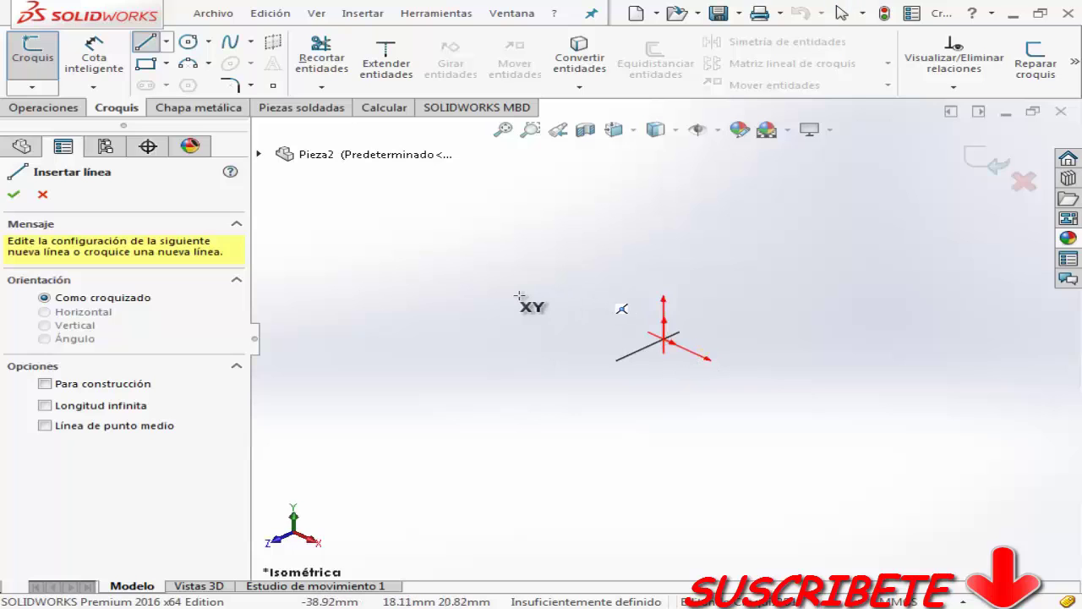
click(146, 68)
key(Escape)
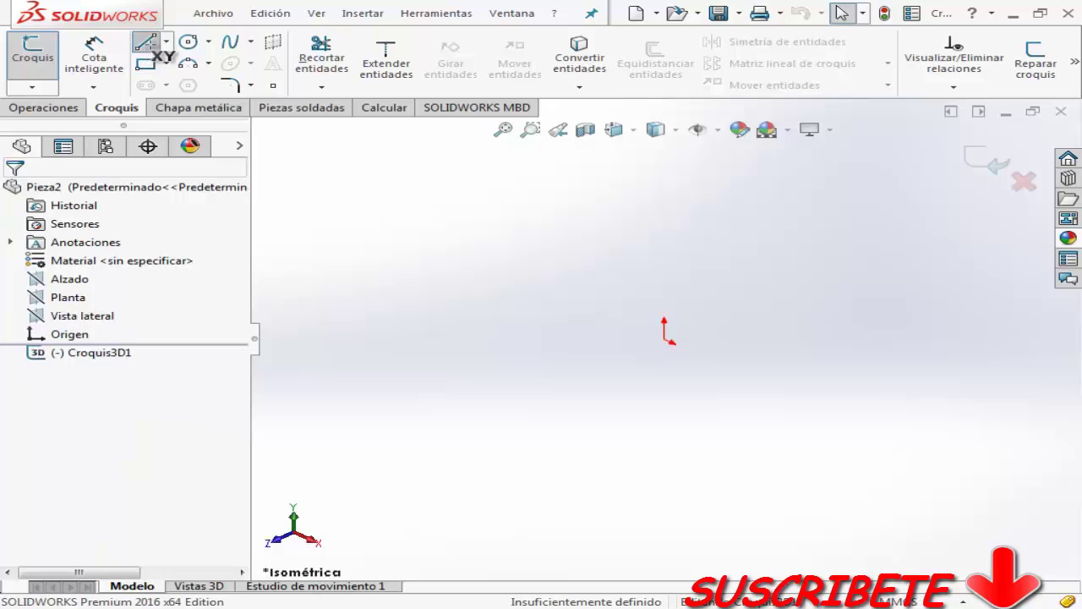
click(146, 43)
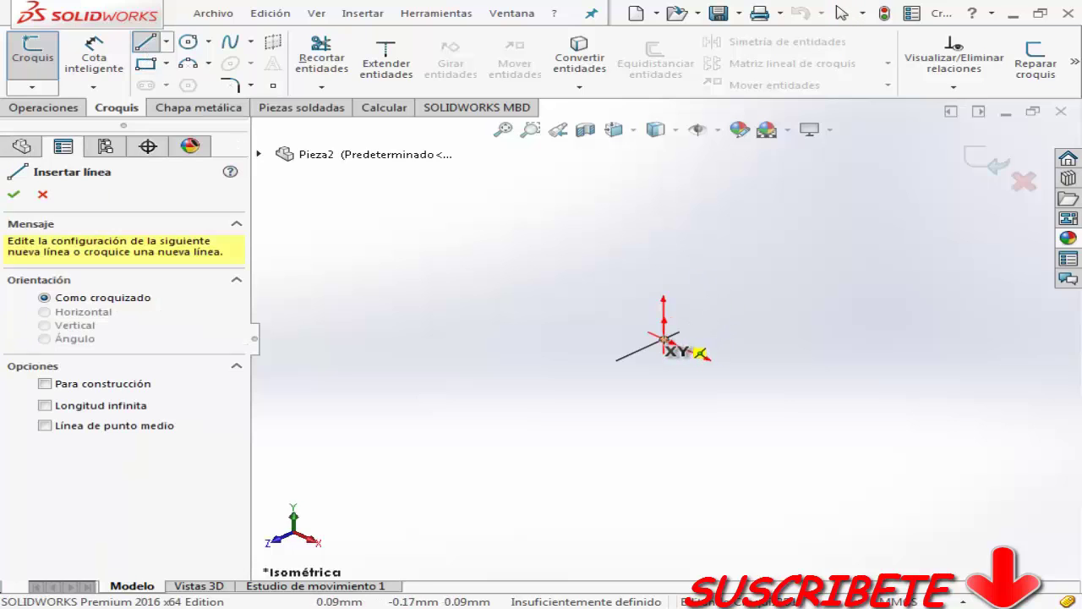
click(664, 337)
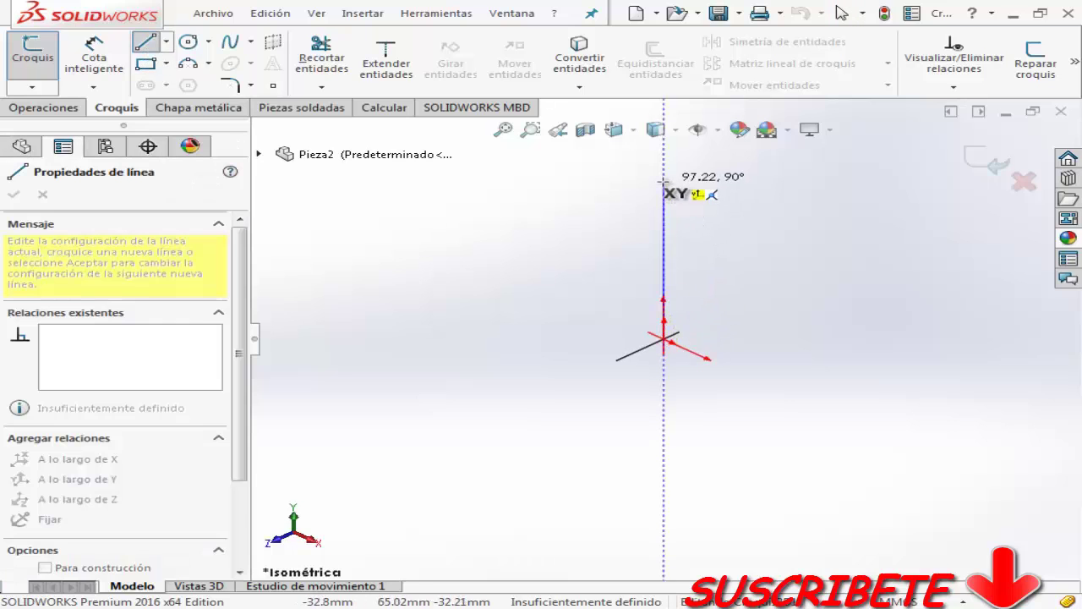
click(663, 264)
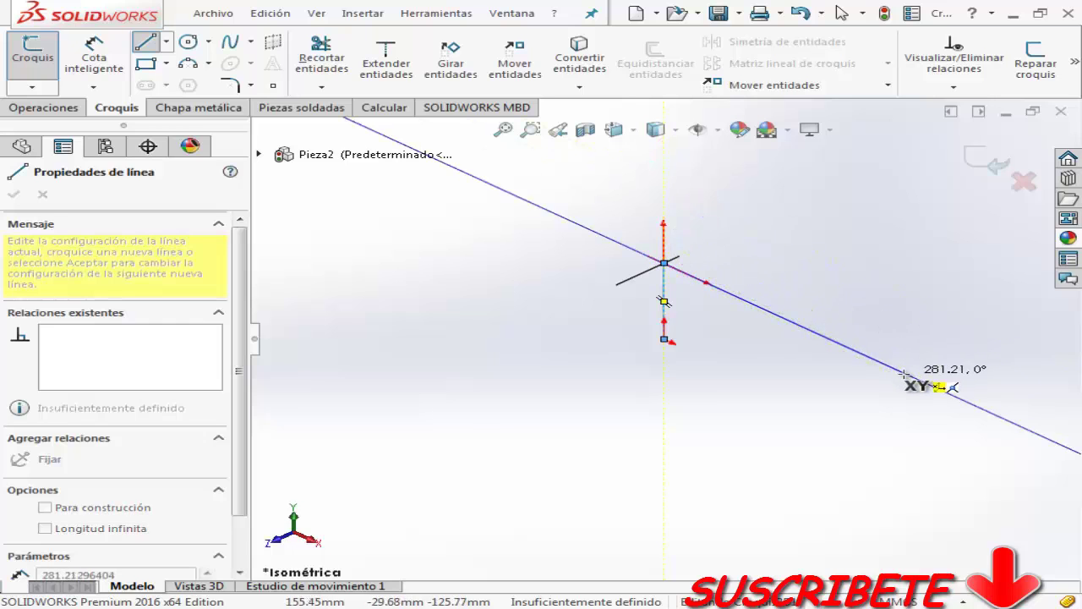
Chain connected lines of about 281, 310, 470 and 254 mm outlining the table top.
click(779, 353)
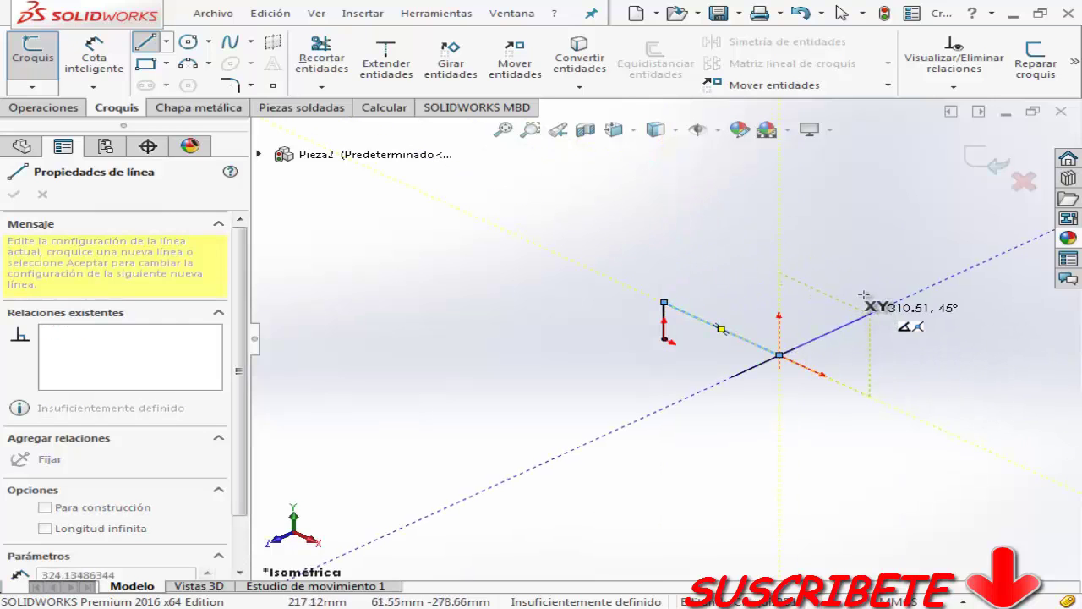
scroll(905, 281, down, 3)
click(854, 332)
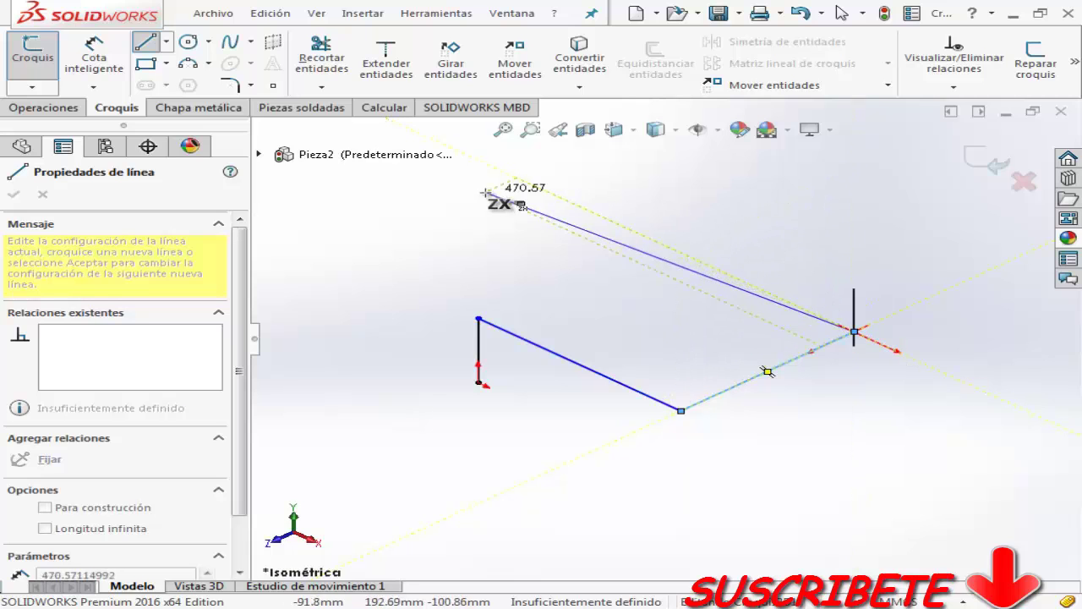
scroll(520, 215, up, 2)
click(511, 205)
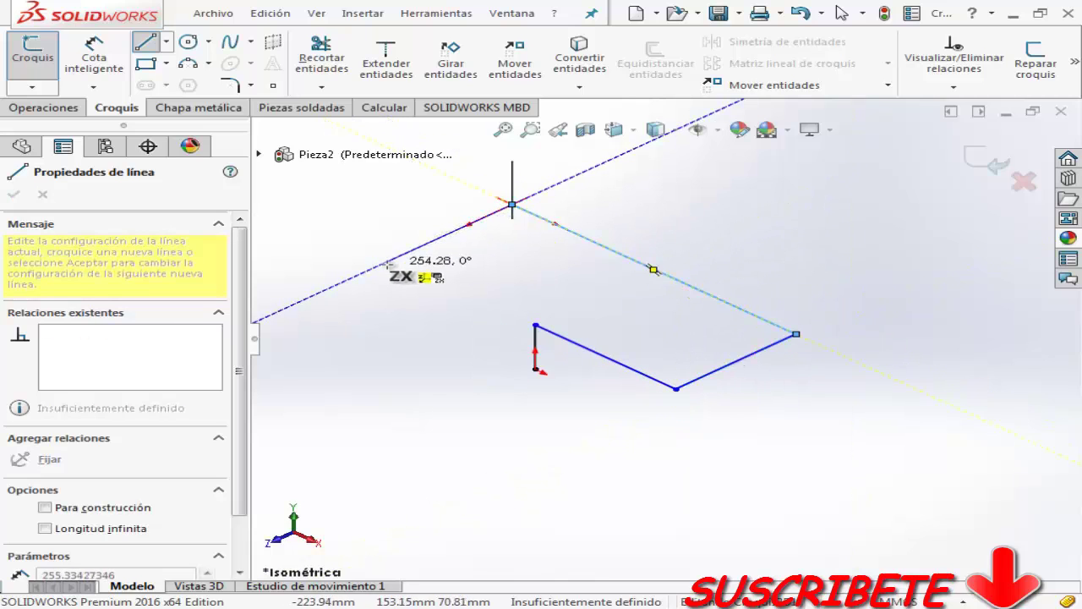
click(382, 264)
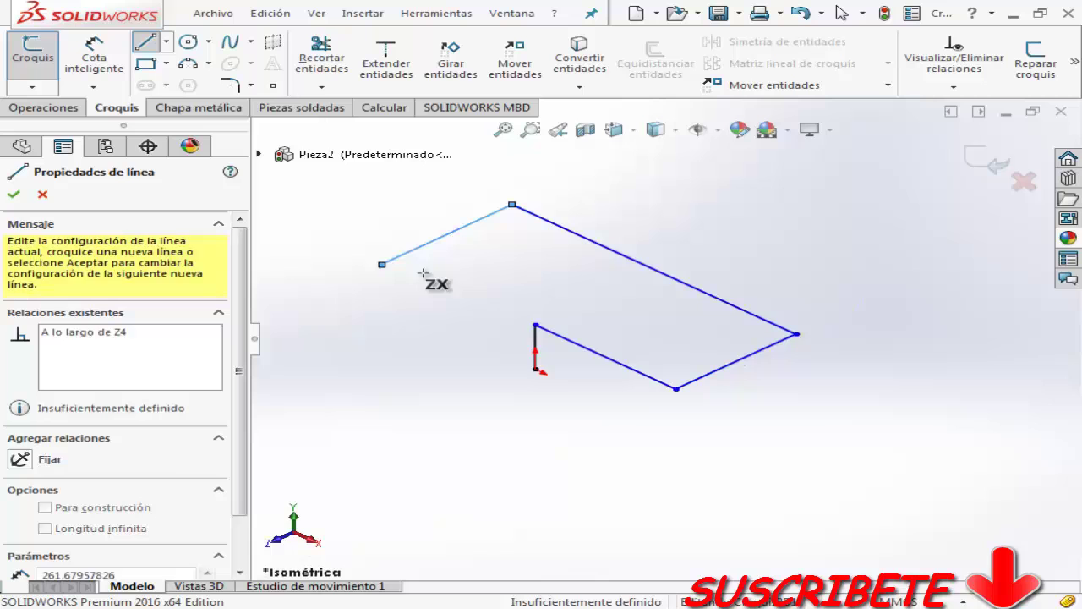
click(698, 409)
key(Escape)
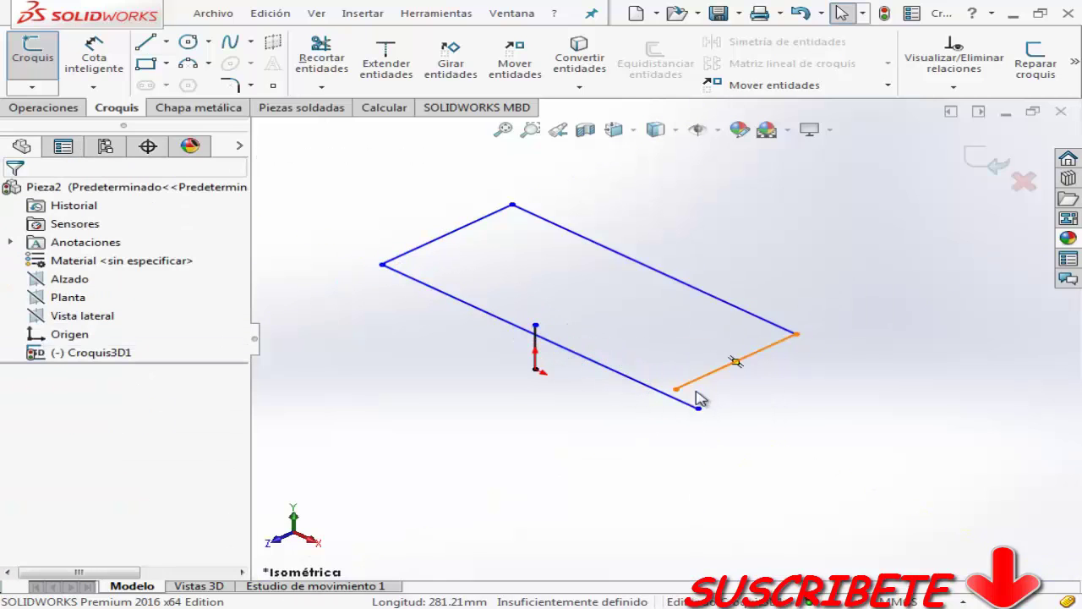
Close the outline at its loose corner and make the vertical line's top end coincident with the front edge.
drag(699, 410, 676, 362)
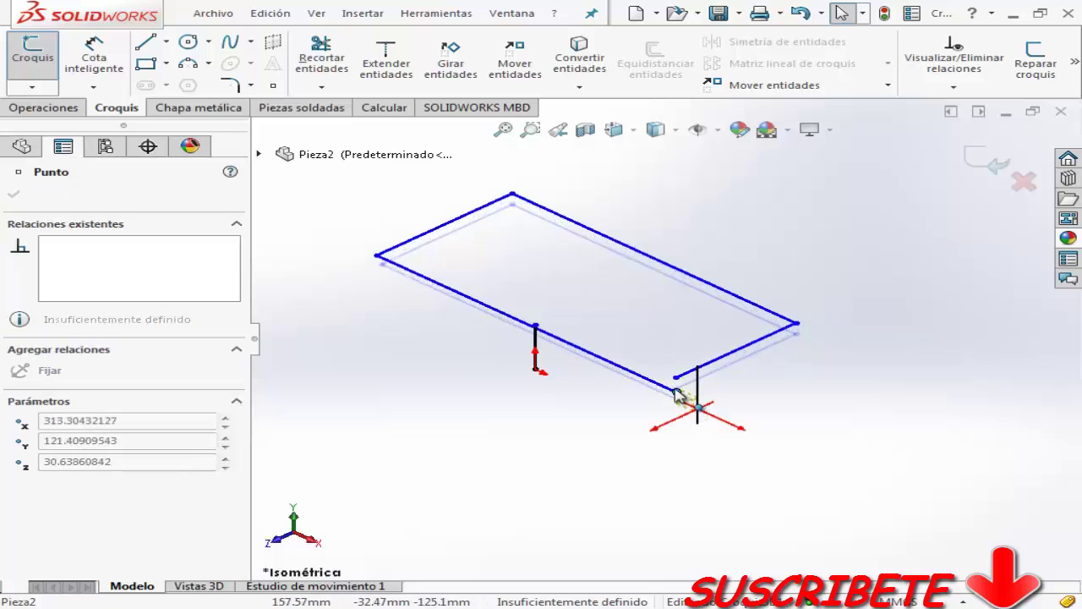
click(536, 326)
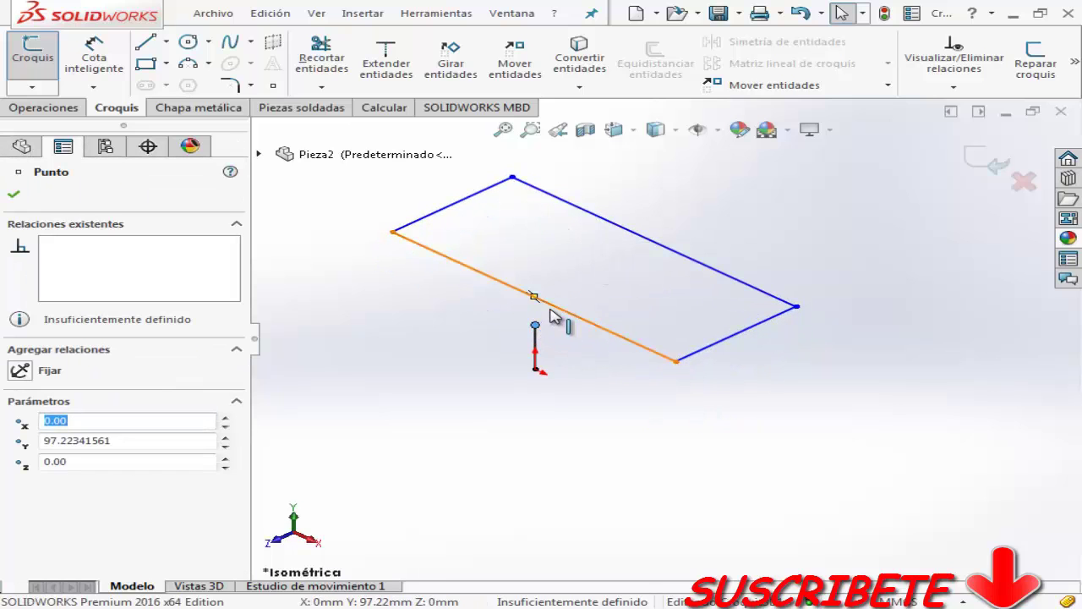
ctrl+click(551, 310)
click(632, 239)
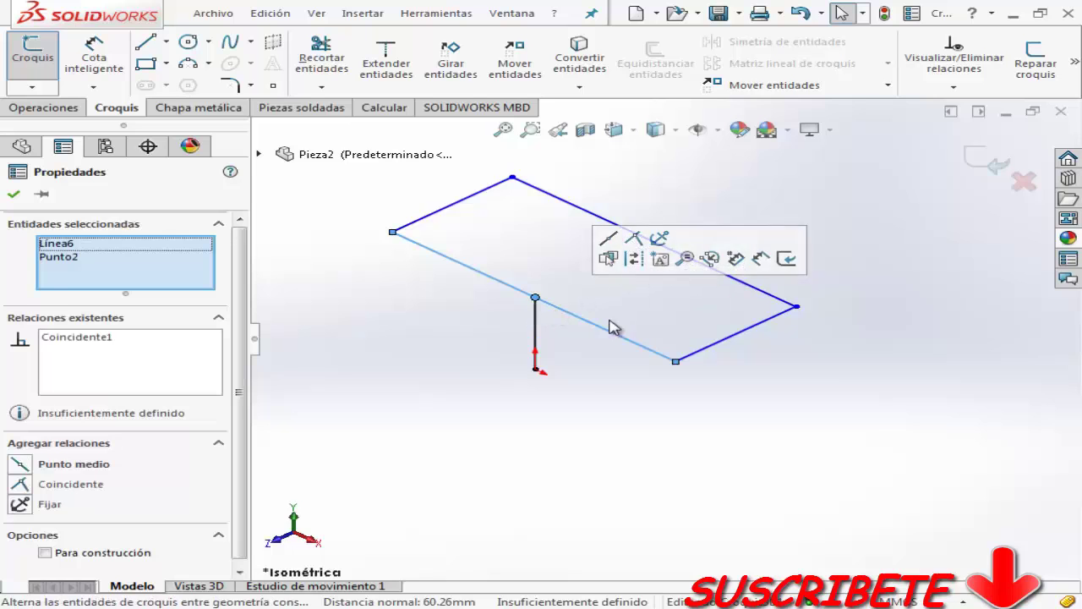
click(609, 406)
Reshape the outline by dragging its bottom corner, then begin a leg line on the front edge.
right_drag(604, 398, 477, 410)
scroll(566, 289, down, 2)
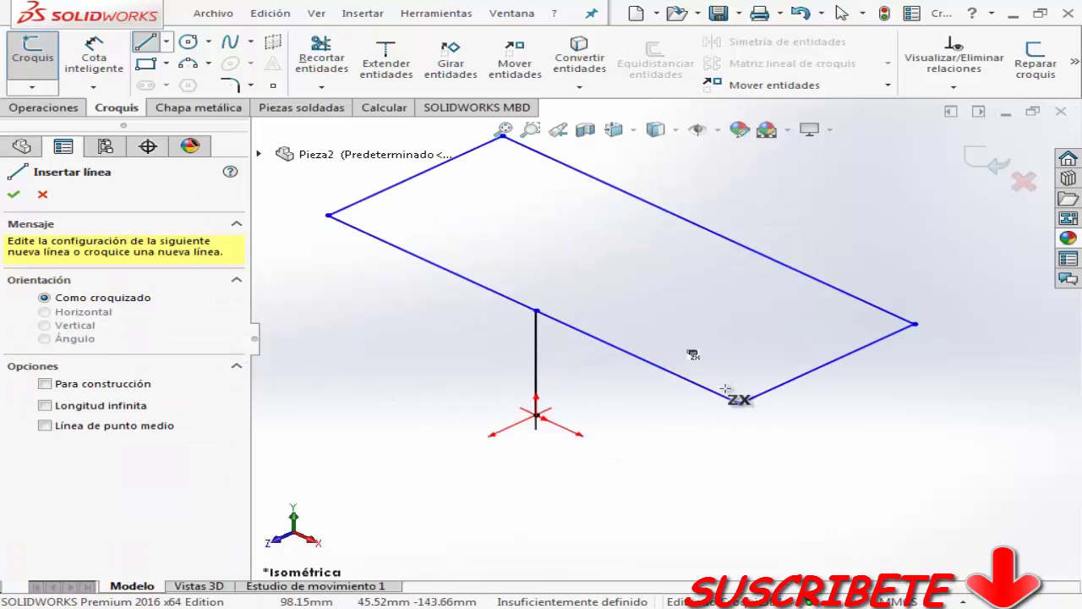
key(Escape)
drag(738, 398, 807, 453)
scroll(741, 474, up, 2)
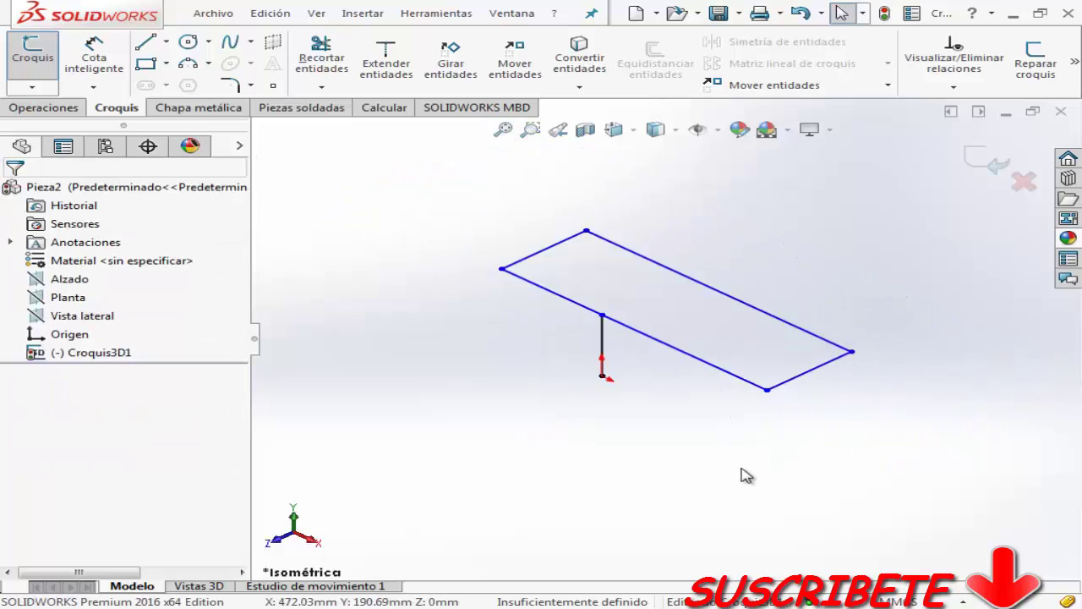
right_drag(653, 456, 621, 398)
click(707, 363)
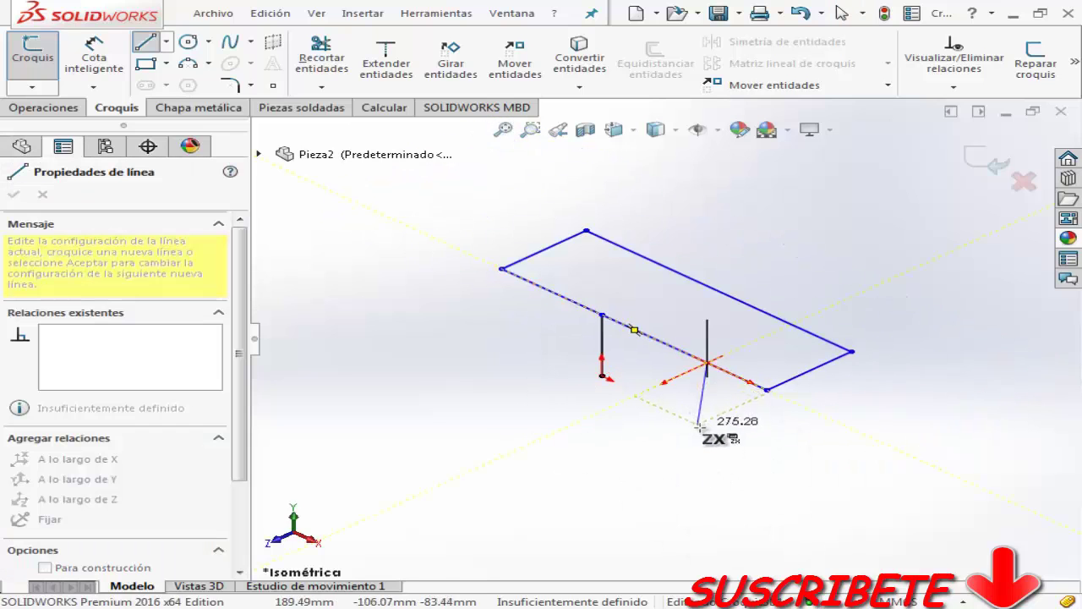
Draw three downward leg lines from the front, right and back frame edges.
scroll(706, 421, down, 2)
click(700, 396)
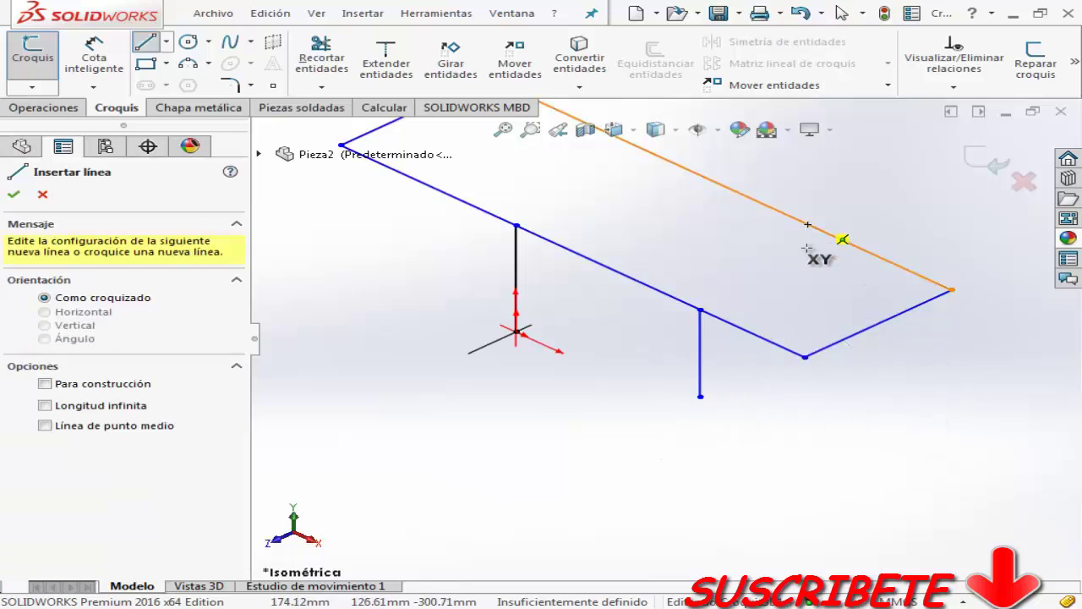
click(806, 227)
click(806, 315)
scroll(845, 423, up, 2)
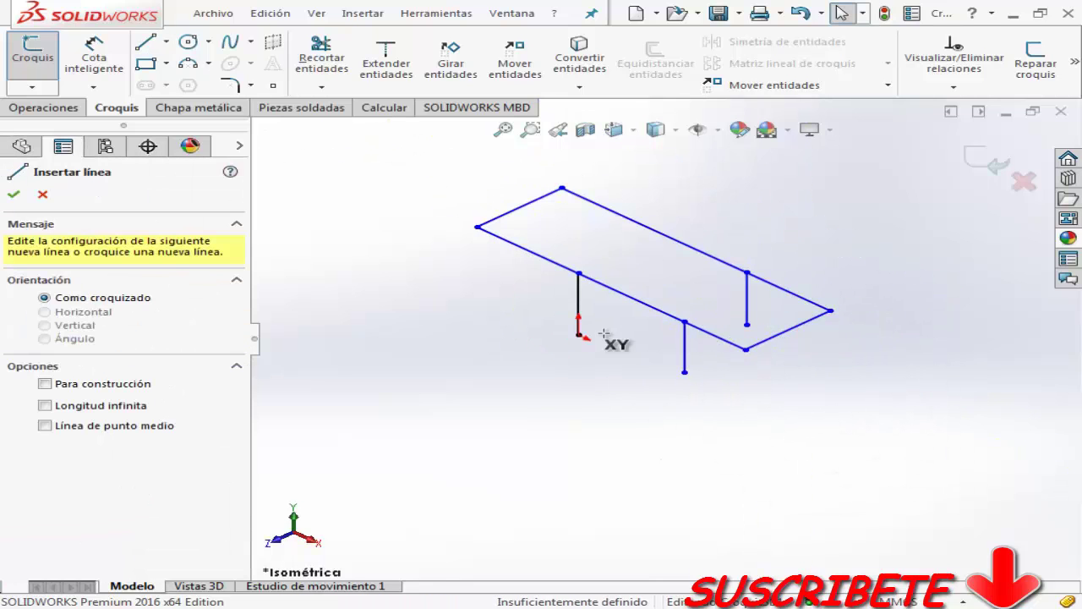
click(647, 226)
click(648, 284)
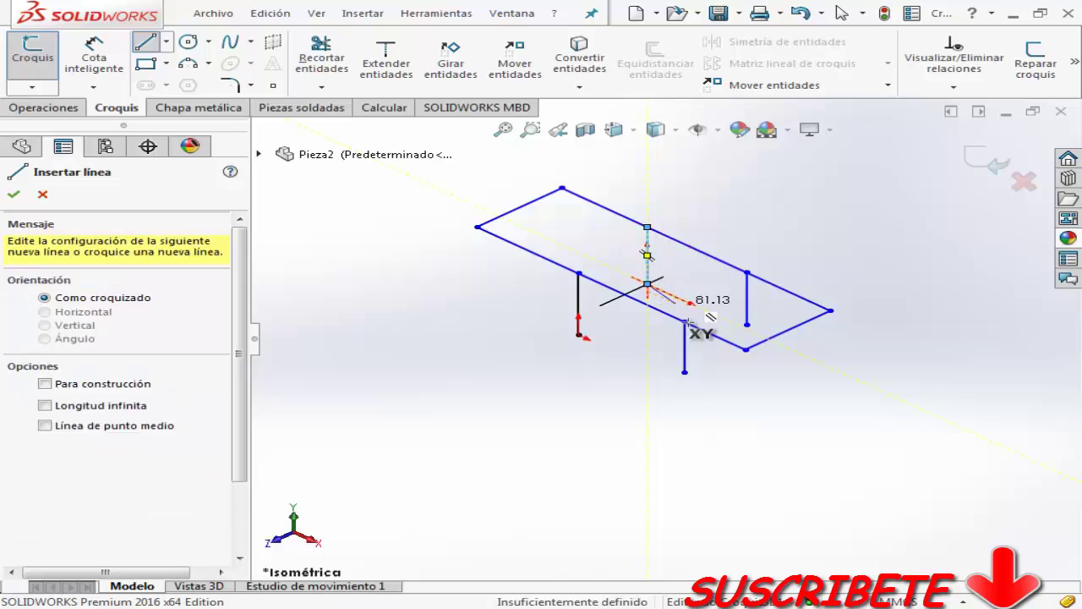
key(Escape)
Draw two horizontal rail lines from partway down the legs toward the front and right legs.
right_drag(638, 353, 544, 397)
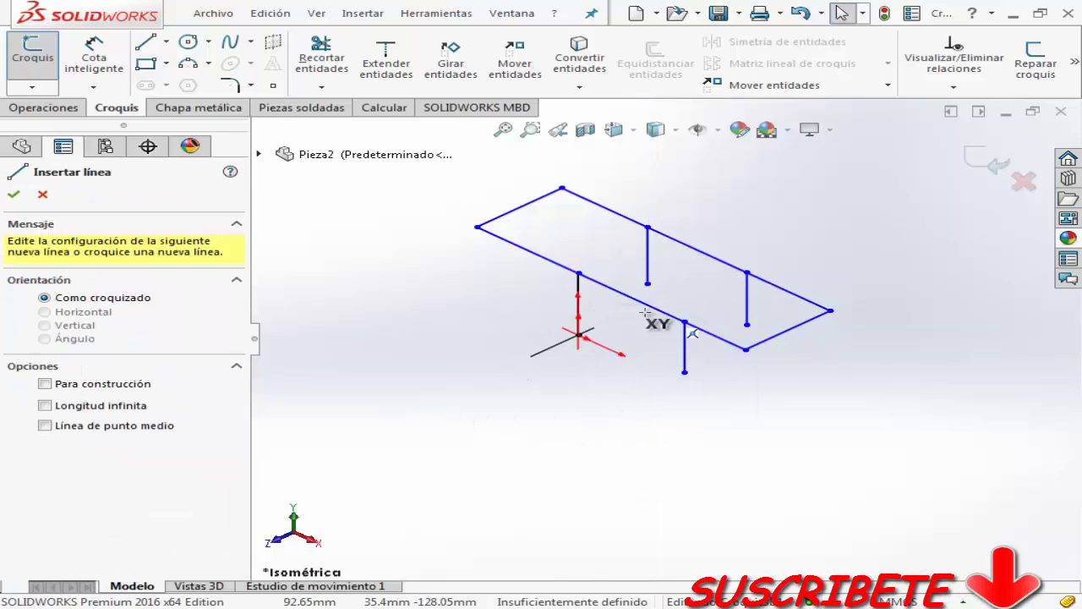
scroll(642, 313, down, 2)
click(544, 305)
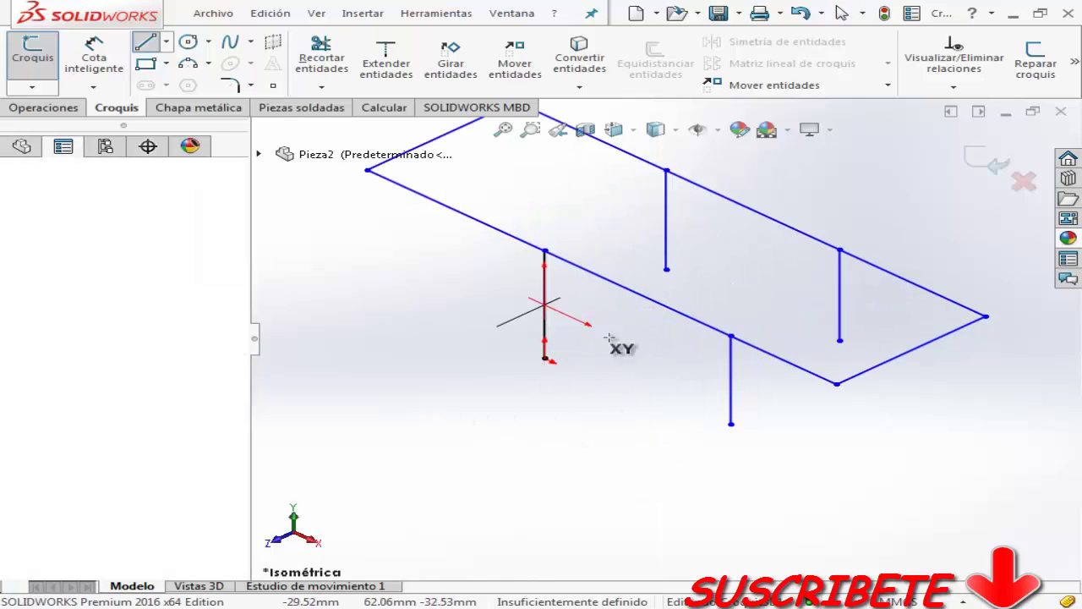
click(709, 384)
key(Escape)
right_drag(880, 439, 782, 461)
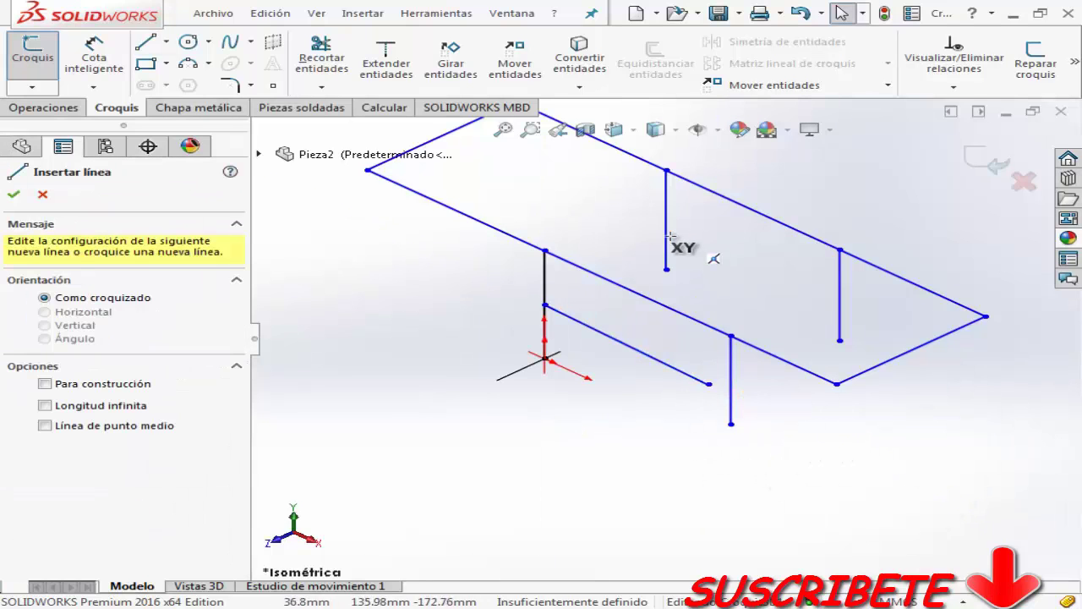
click(666, 220)
click(798, 279)
key(Escape)
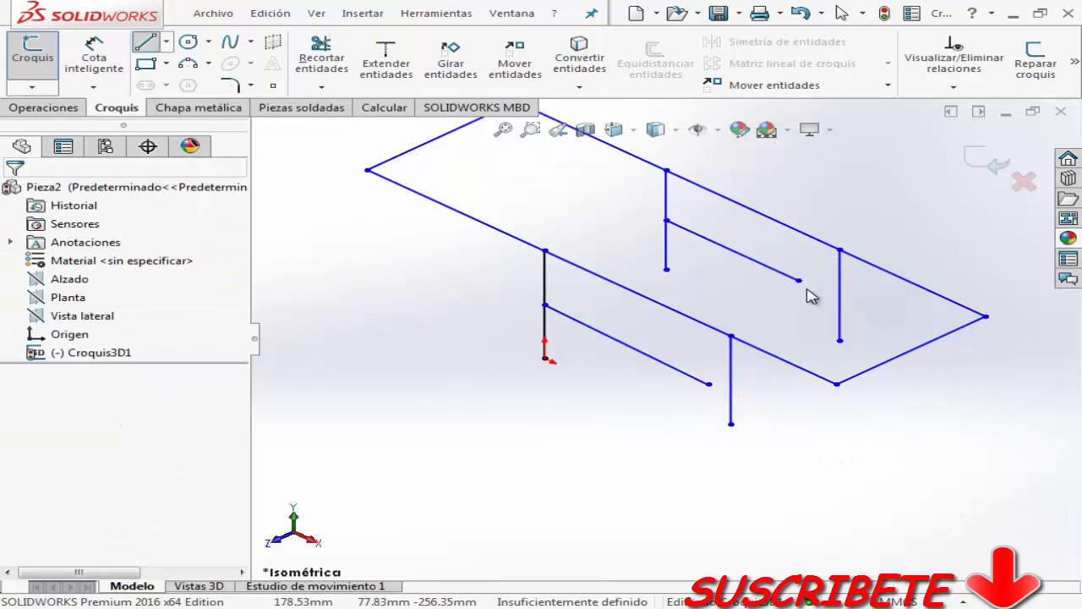
click(799, 281)
Make one rail end coincident with the right leg and the other sit at the front leg's midpoint.
ctrl+click(840, 295)
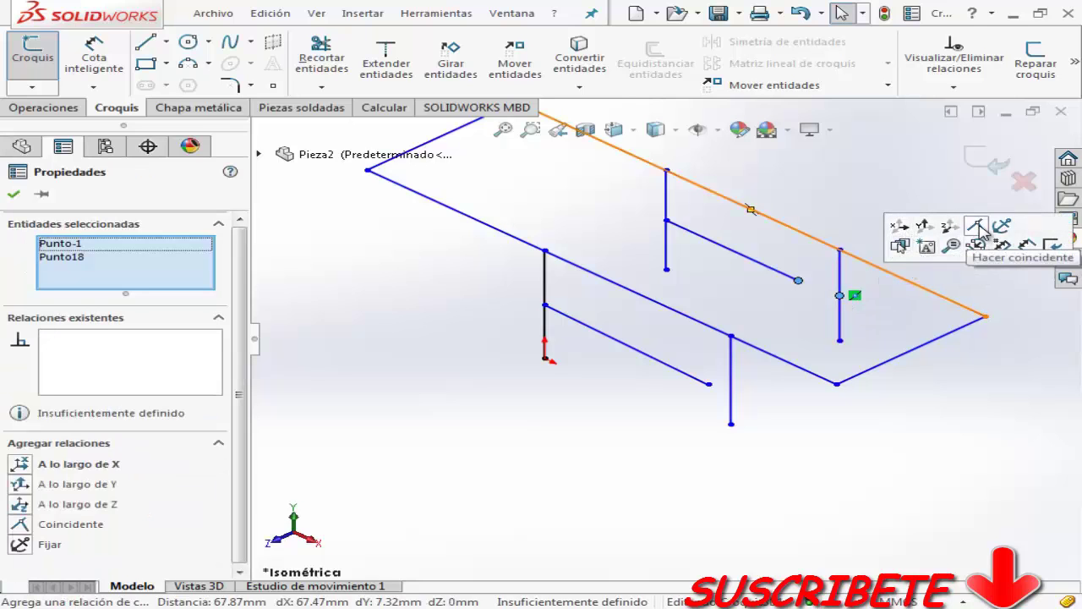
click(976, 225)
key(Escape)
click(731, 375)
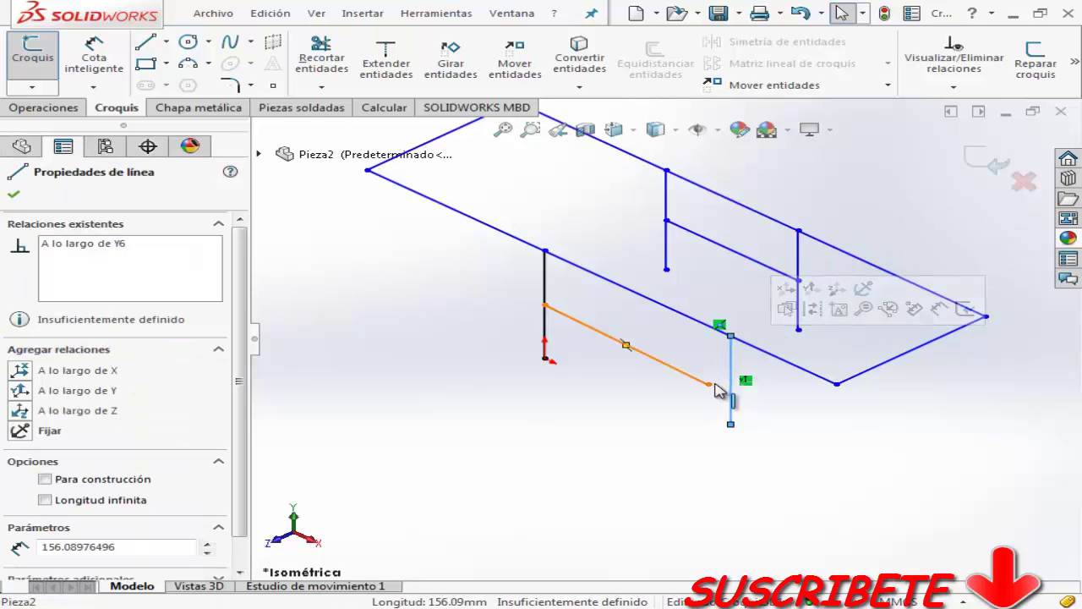
ctrl+click(708, 384)
click(772, 314)
key(Escape)
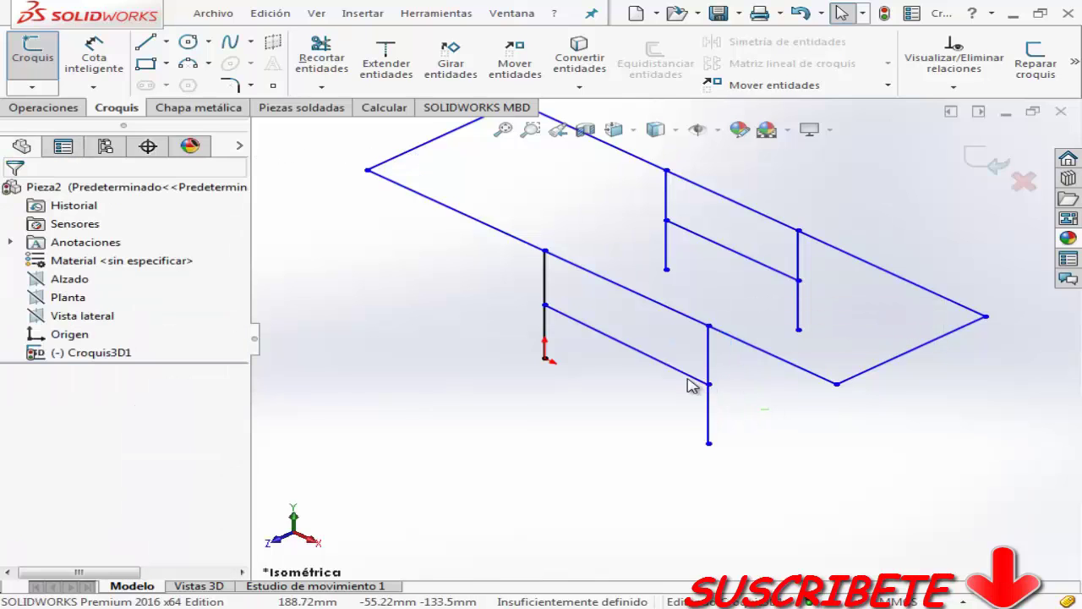
Align leg end points with 'A lo largo de Y' and 'A lo largo de Z' relations.
drag(666, 221, 671, 235)
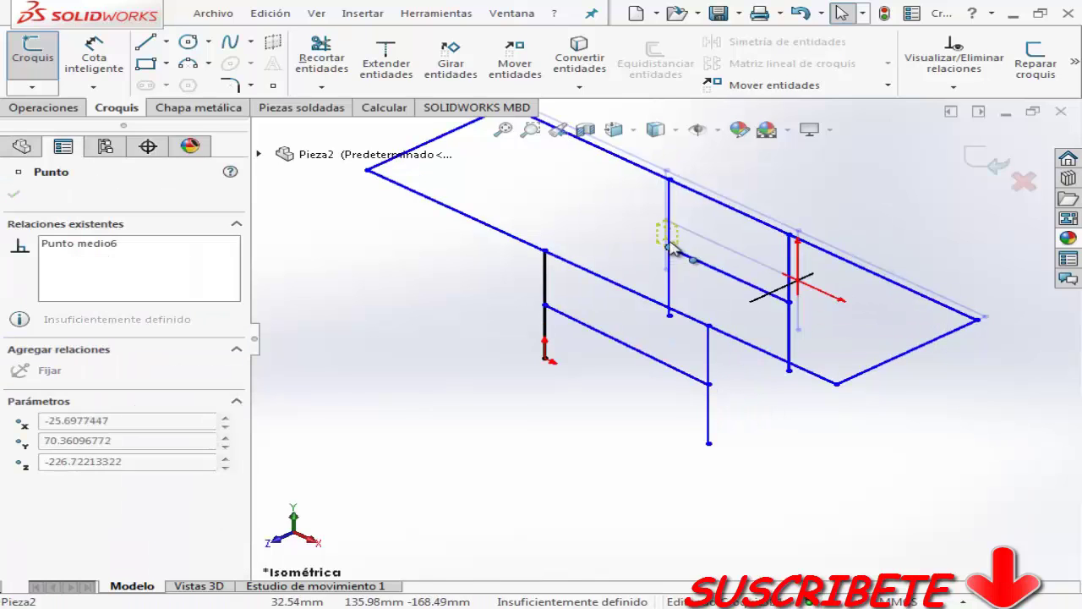
key(Escape)
click(671, 284)
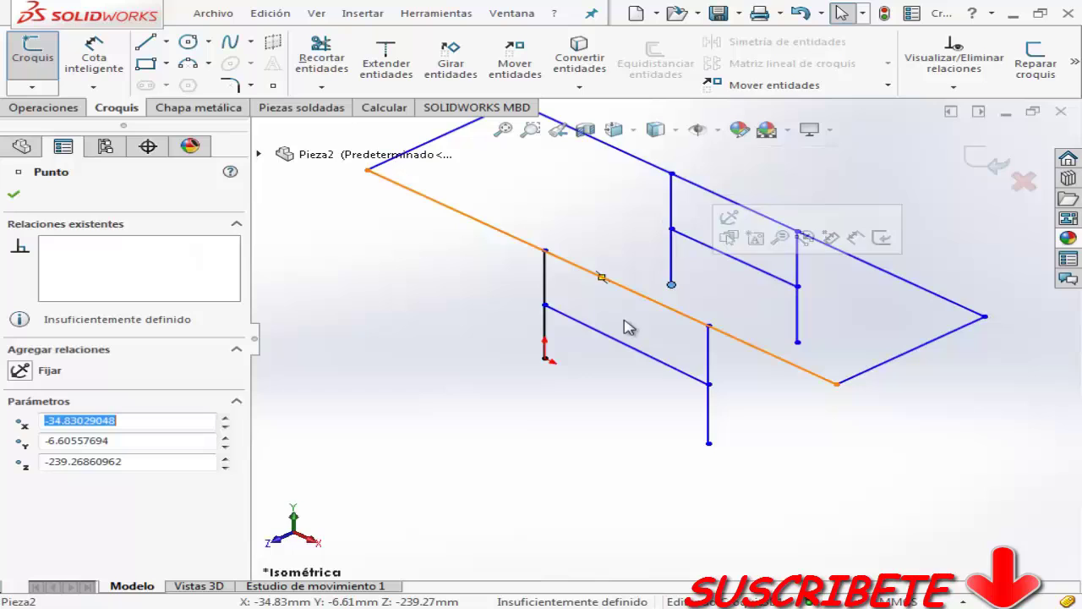
ctrl+click(545, 360)
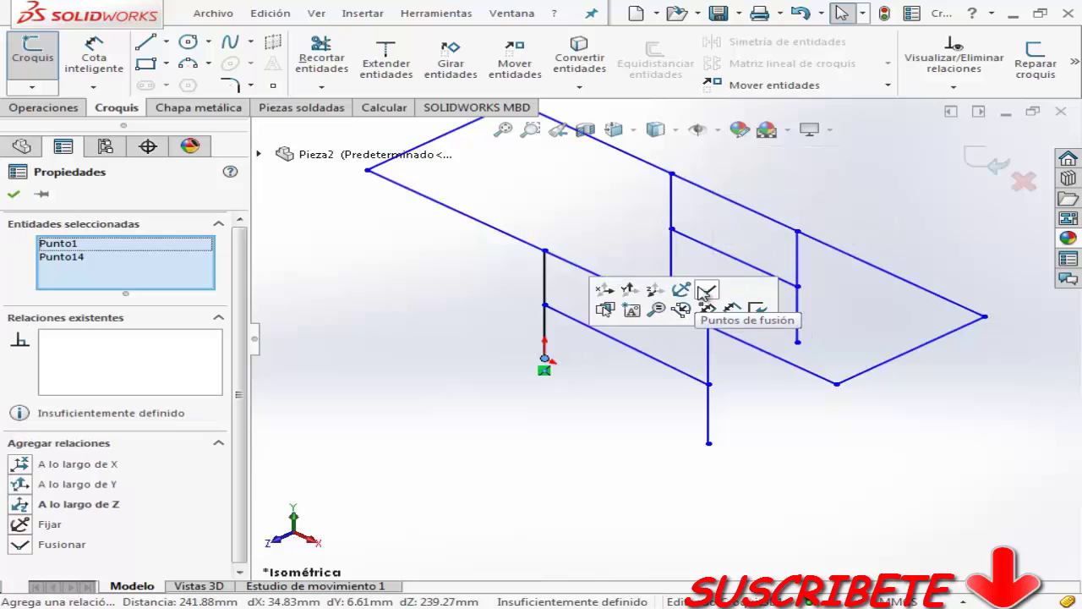
click(642, 291)
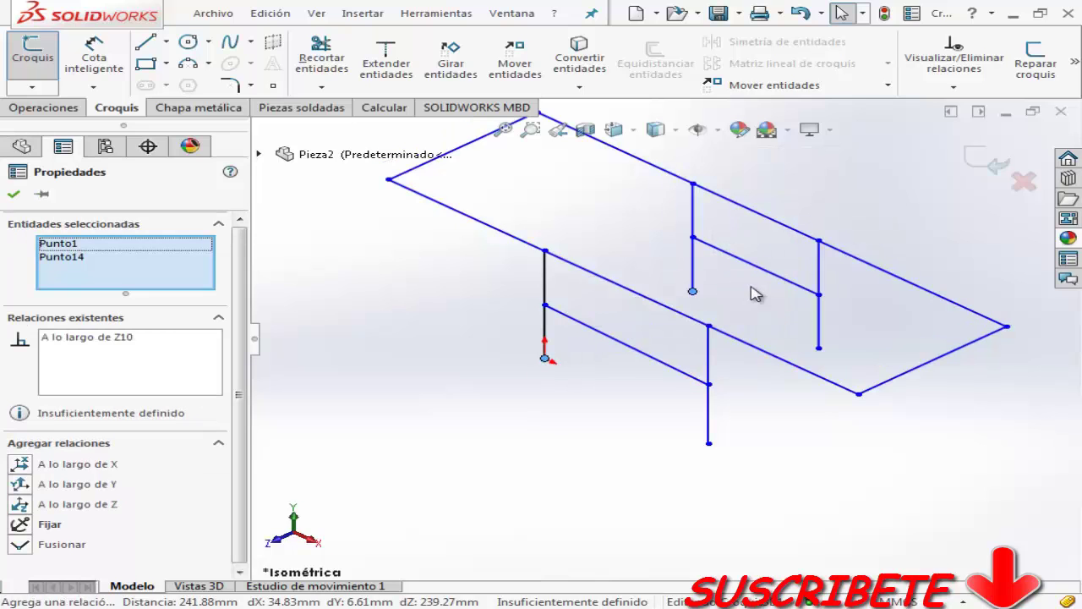
key(Escape)
click(818, 348)
ctrl+click(708, 442)
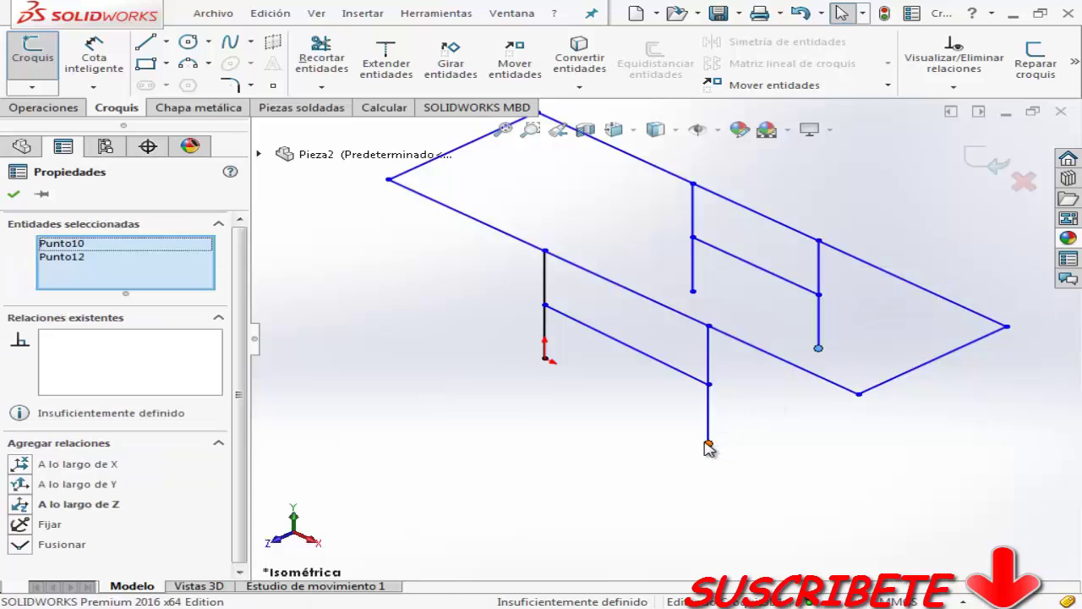
click(816, 374)
key(Escape)
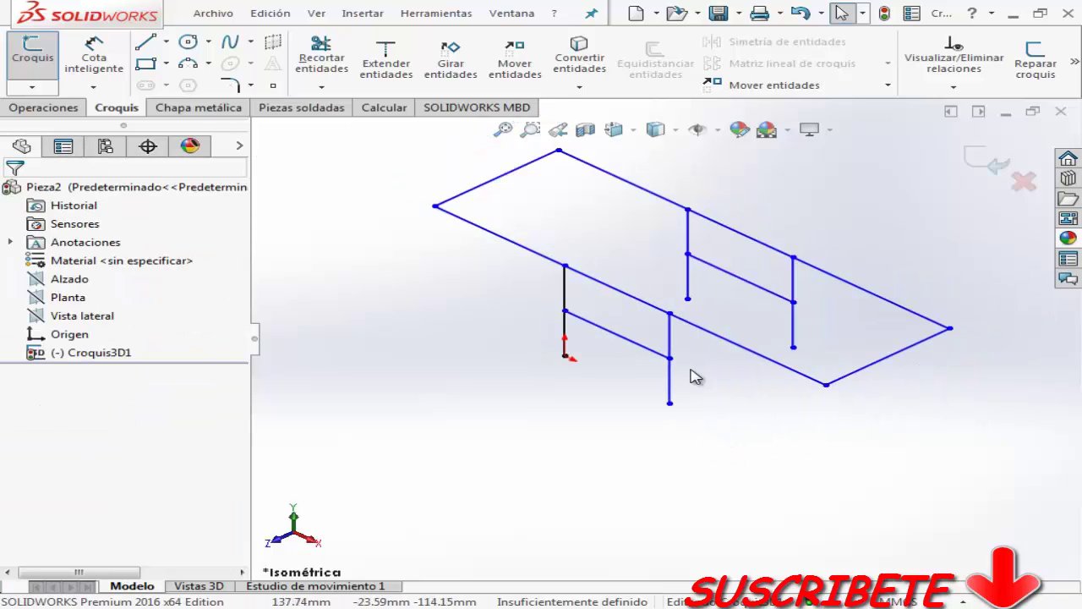
scroll(645, 226, up, 3)
Dimension the end rail at 500 and the side rail at 1000.
click(592, 241)
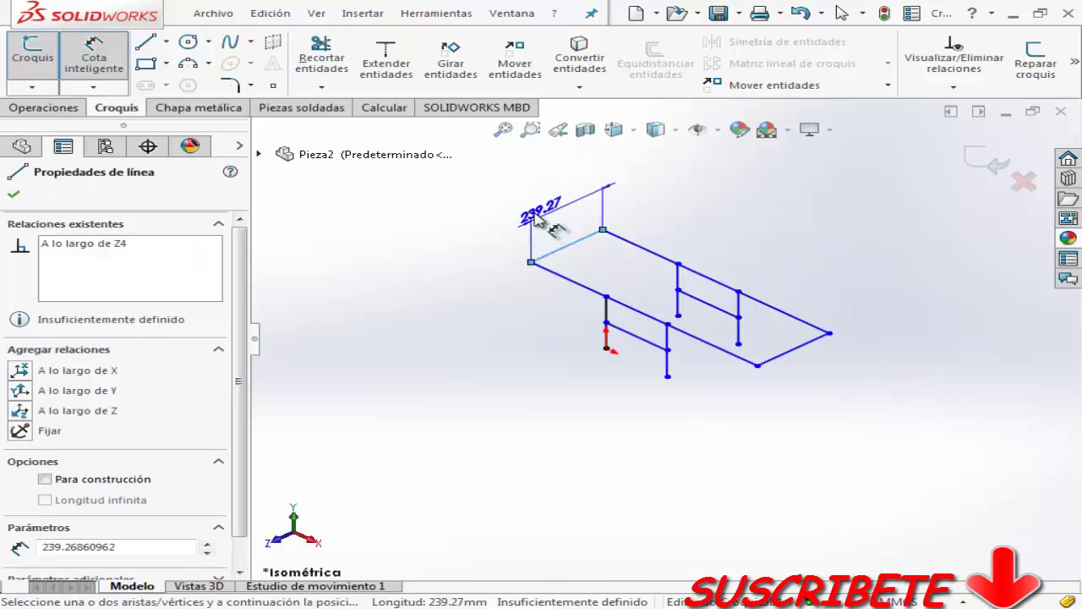
click(532, 217)
text(500)
key(Return)
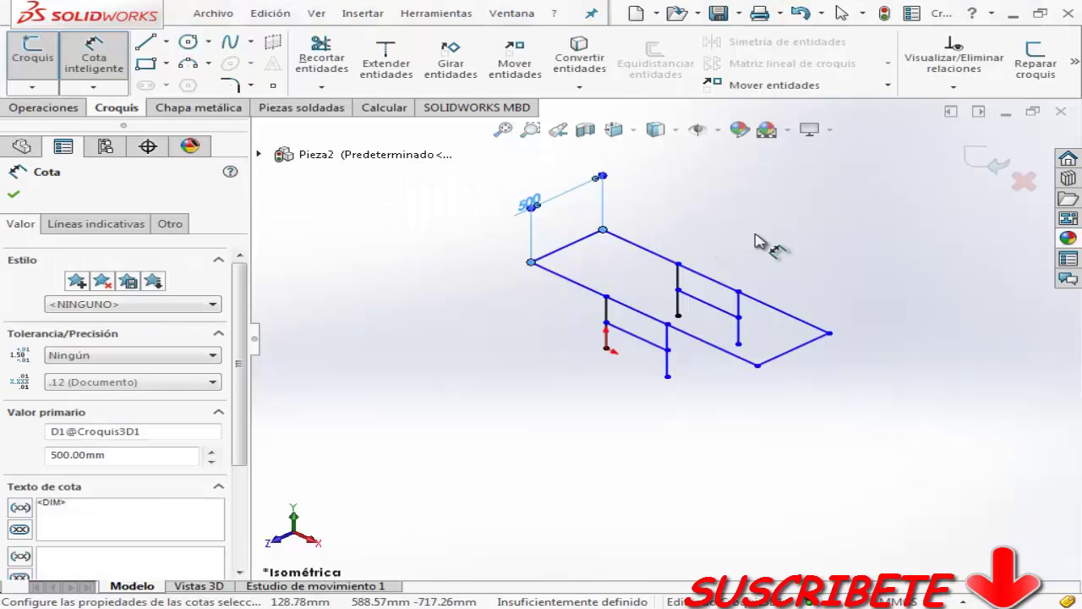
click(531, 207)
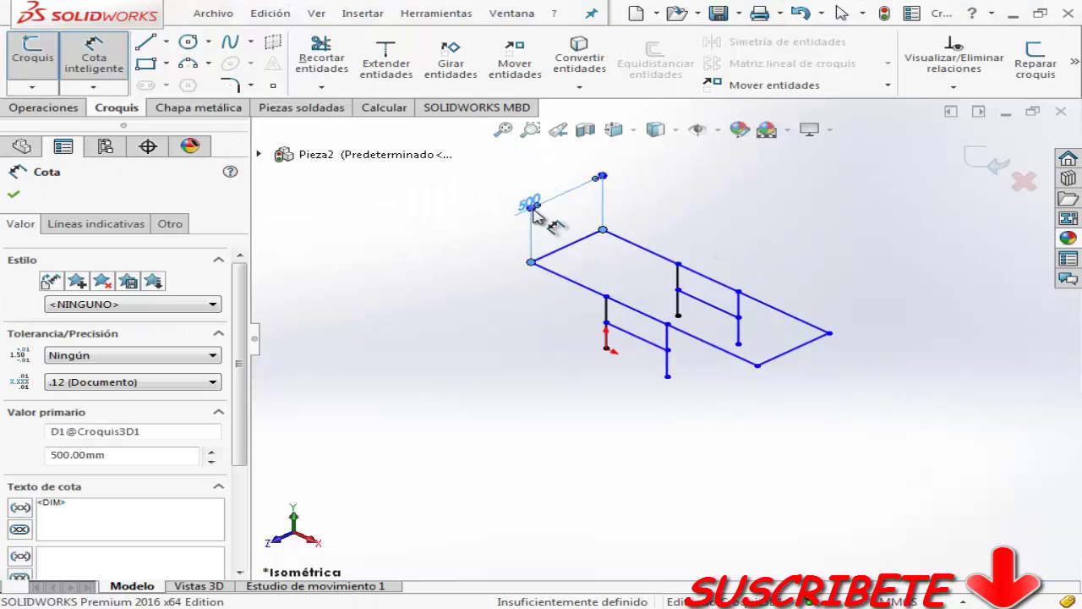
click(749, 227)
click(656, 258)
click(752, 220)
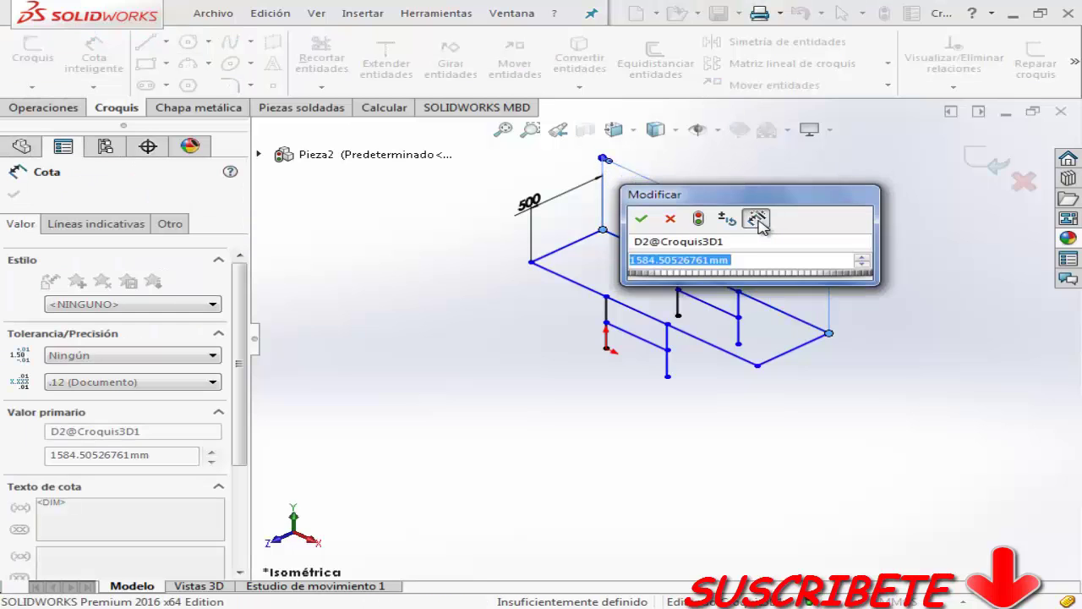
text(1000)
key(Return)
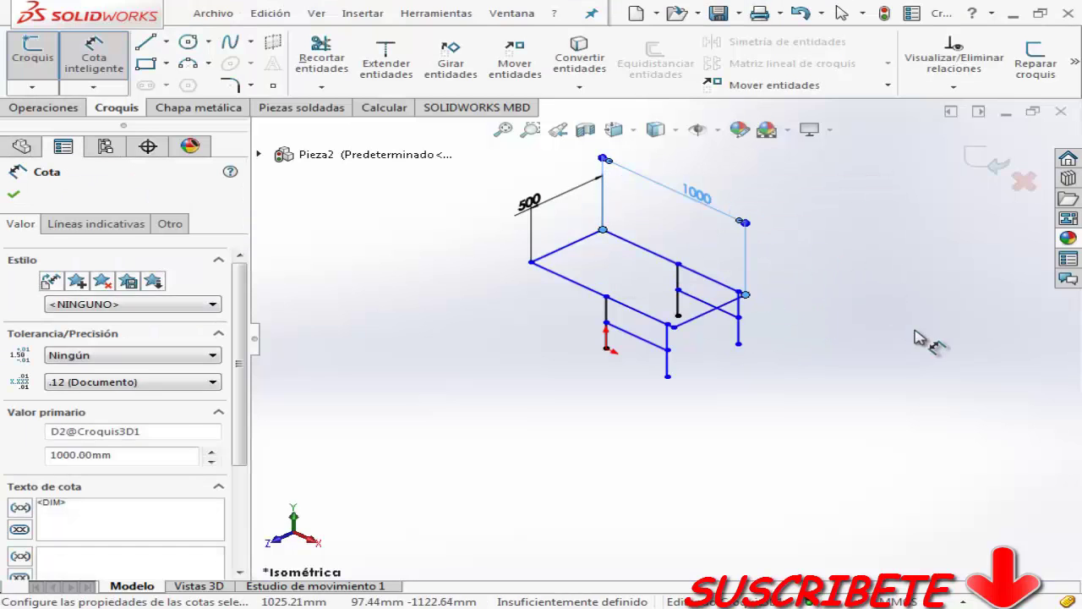
key(Escape)
scroll(664, 334, down, 2)
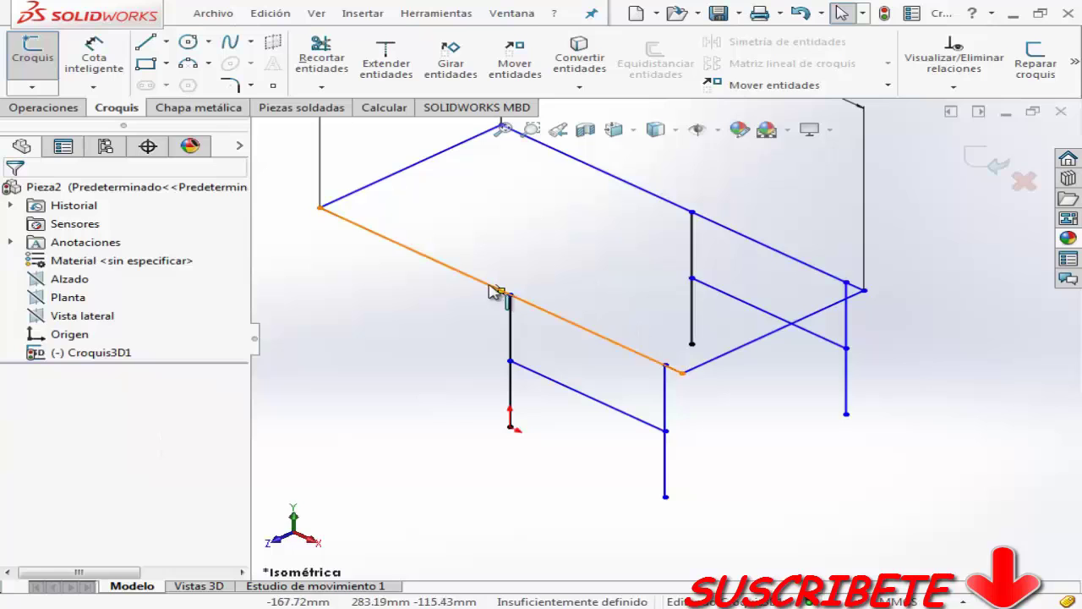
Set the spacing between two legs to 500 and pull the front corner into place.
right_drag(708, 435, 668, 397)
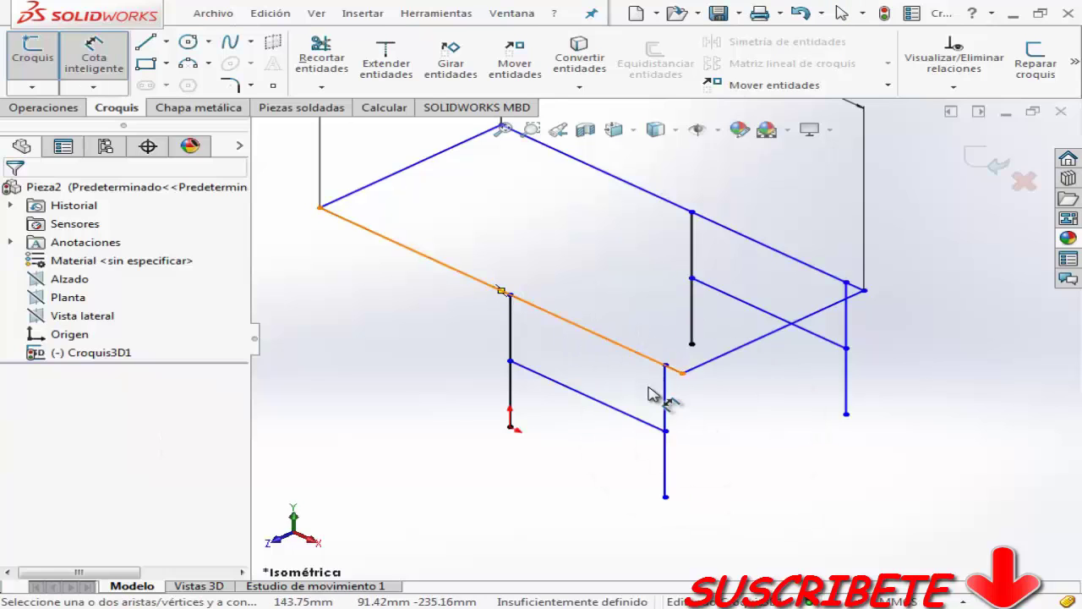
click(665, 456)
click(511, 338)
click(575, 516)
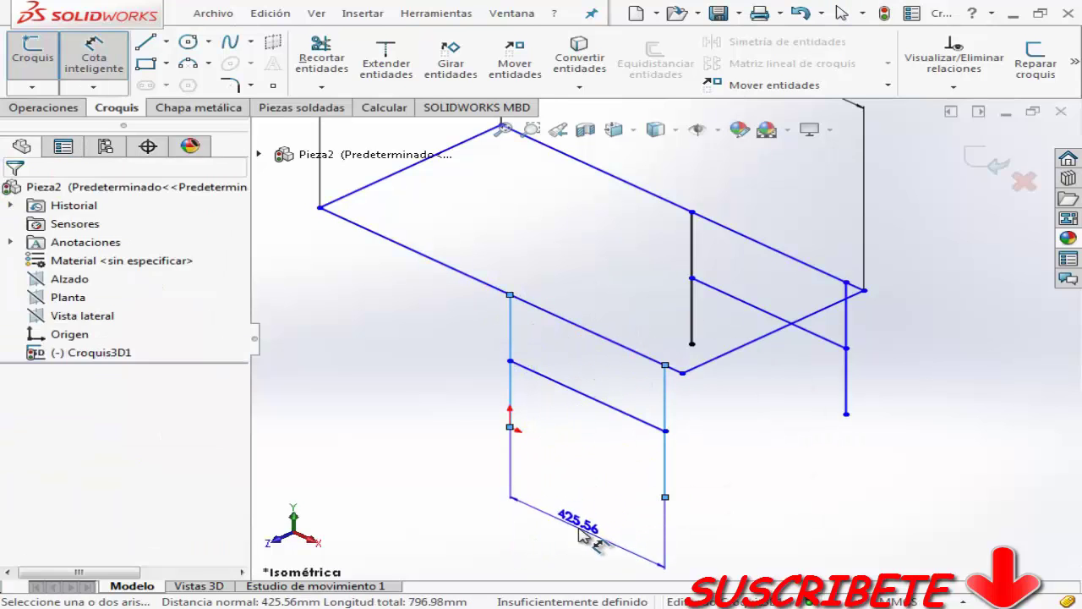
text(500)
key(Return)
key(Escape)
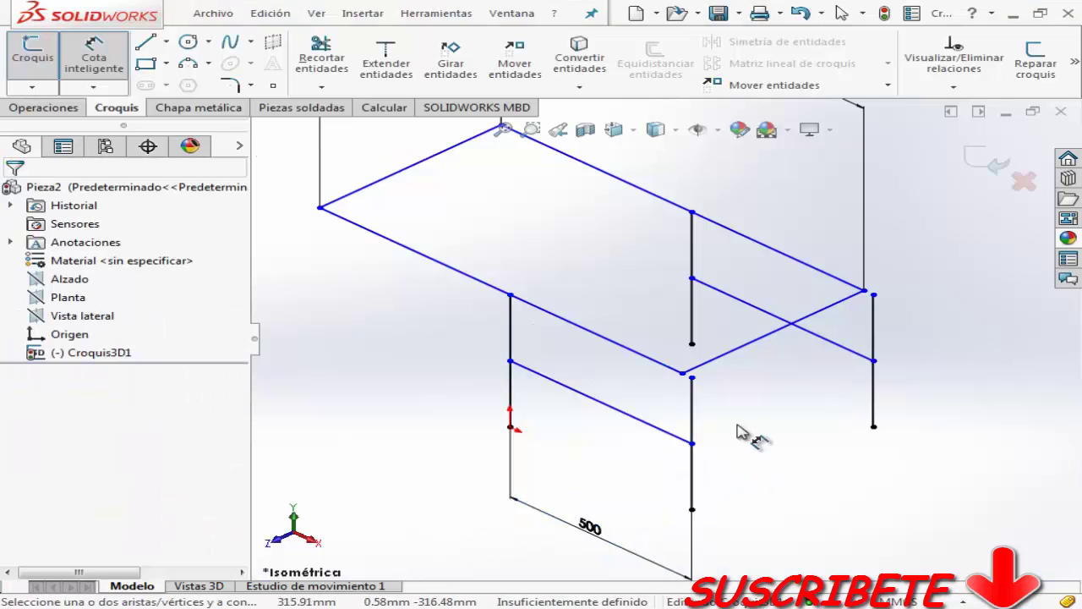
drag(679, 376, 810, 459)
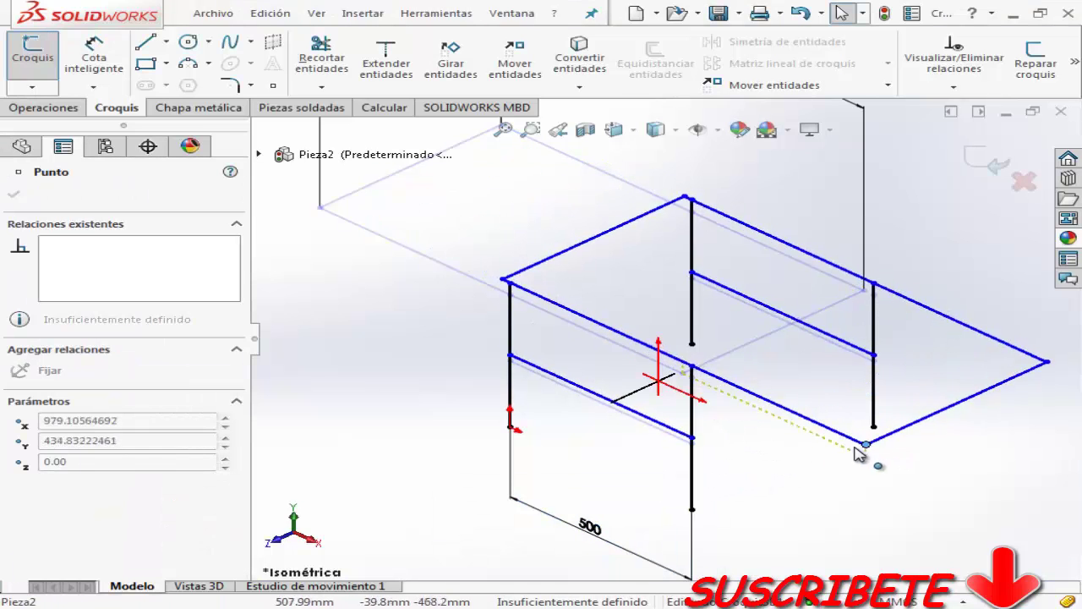
Dimension the middle leg's offset at 250.
key(d)
scroll(663, 338, down, 2)
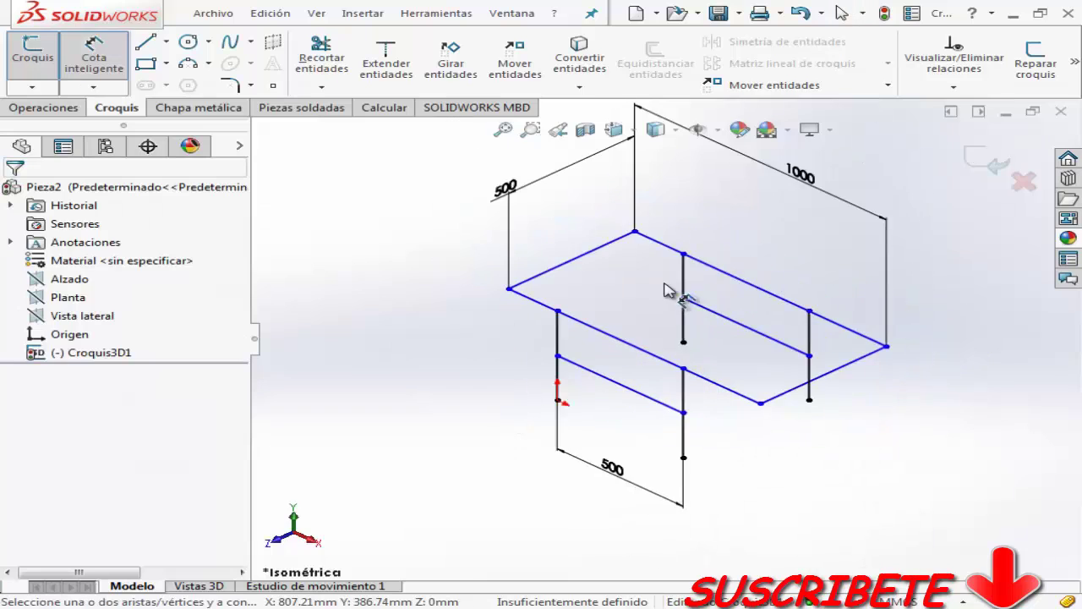
scroll(597, 306, down, 2)
click(679, 363)
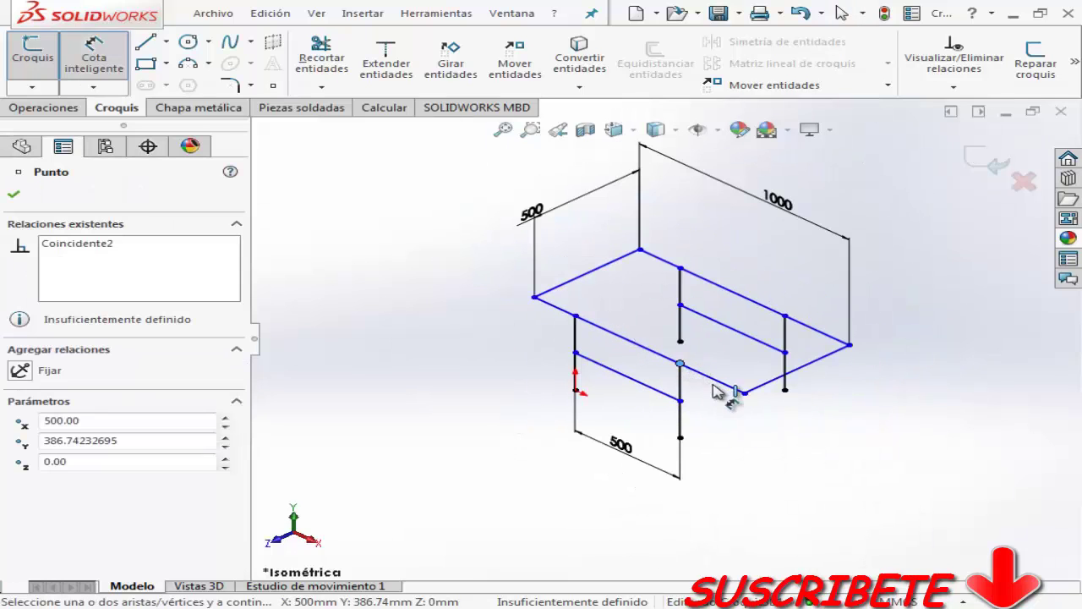
click(740, 398)
click(749, 433)
text(250)
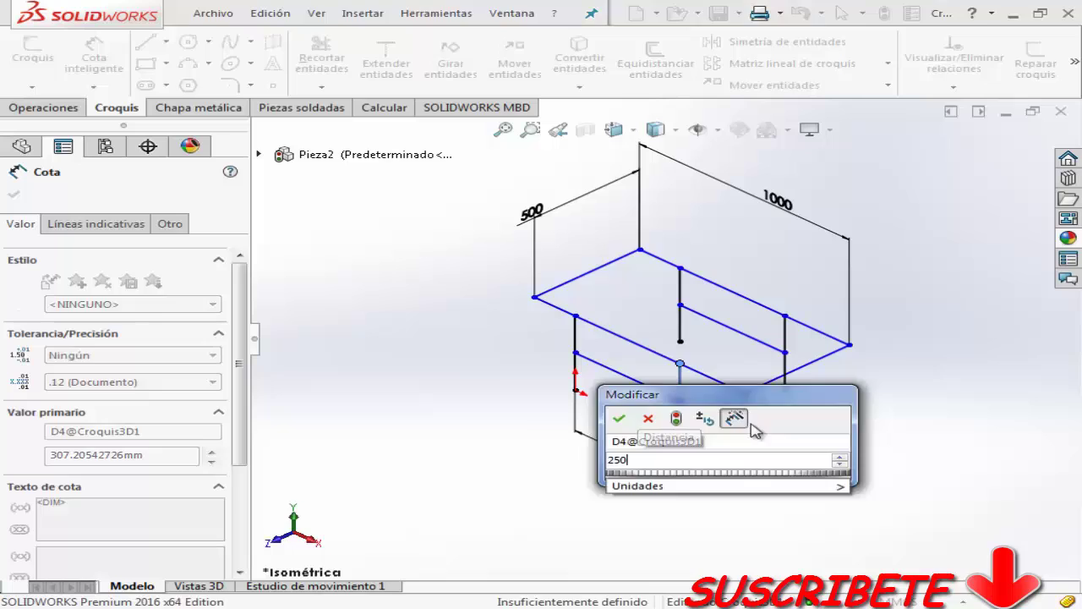
key(Return)
scroll(686, 370, up, 3)
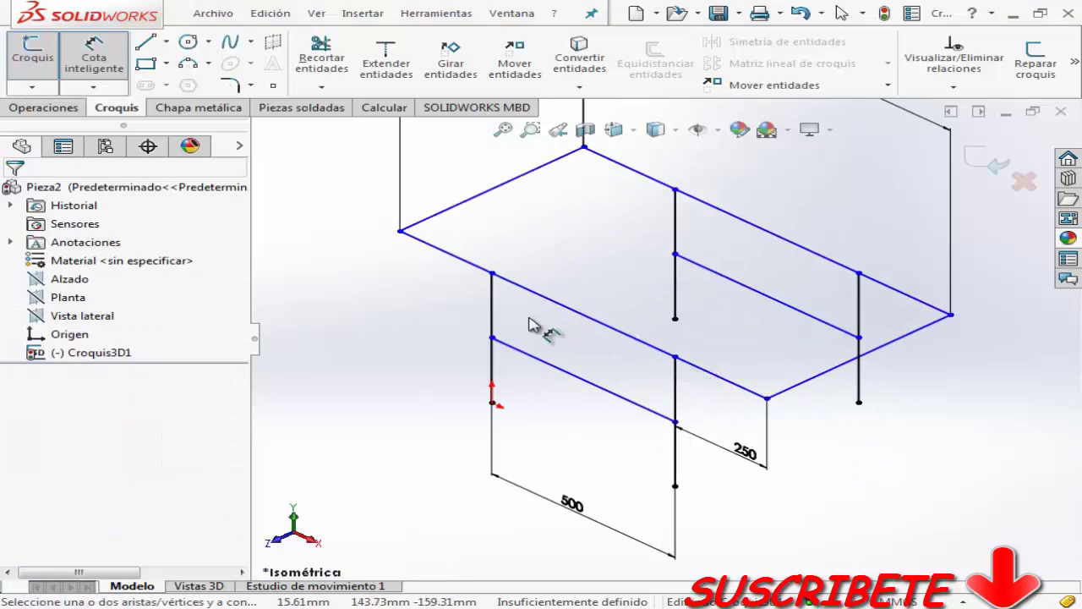
click(492, 273)
key(Escape)
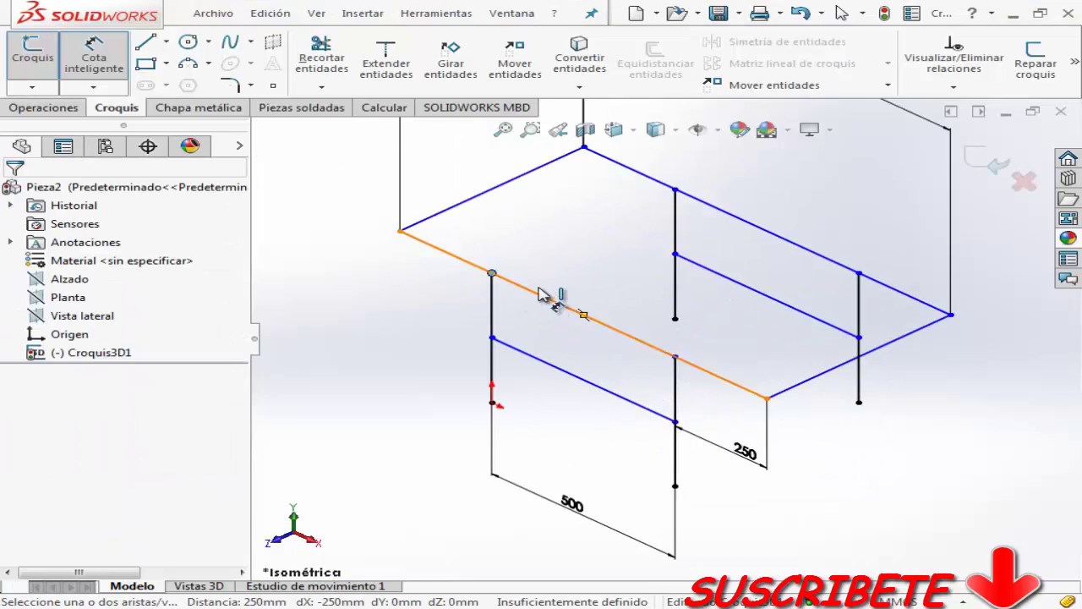
Dimension the frame height from the origin at 500.
click(492, 402)
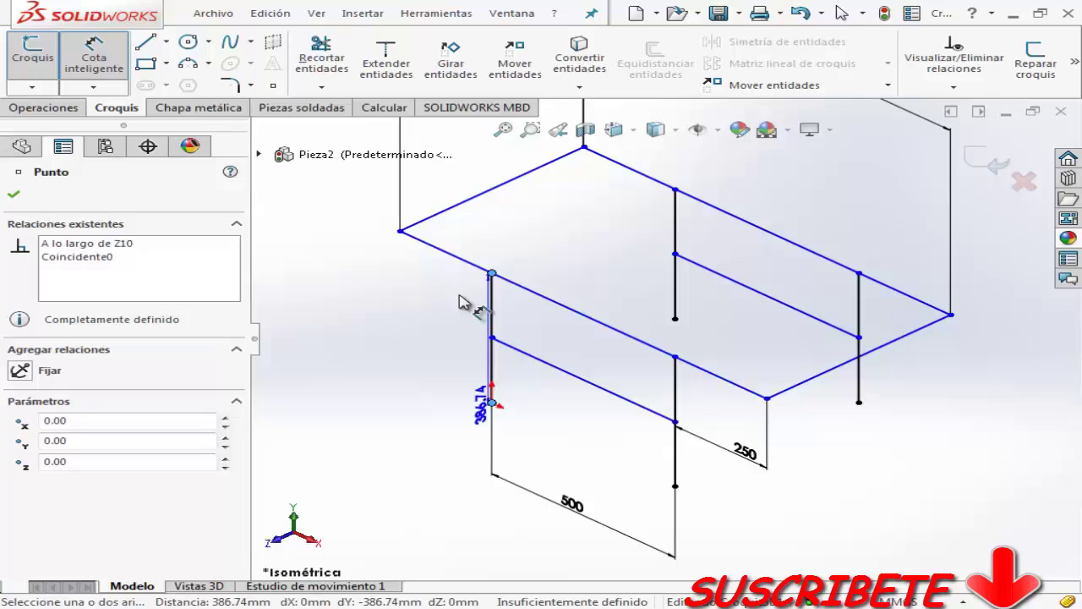
click(389, 325)
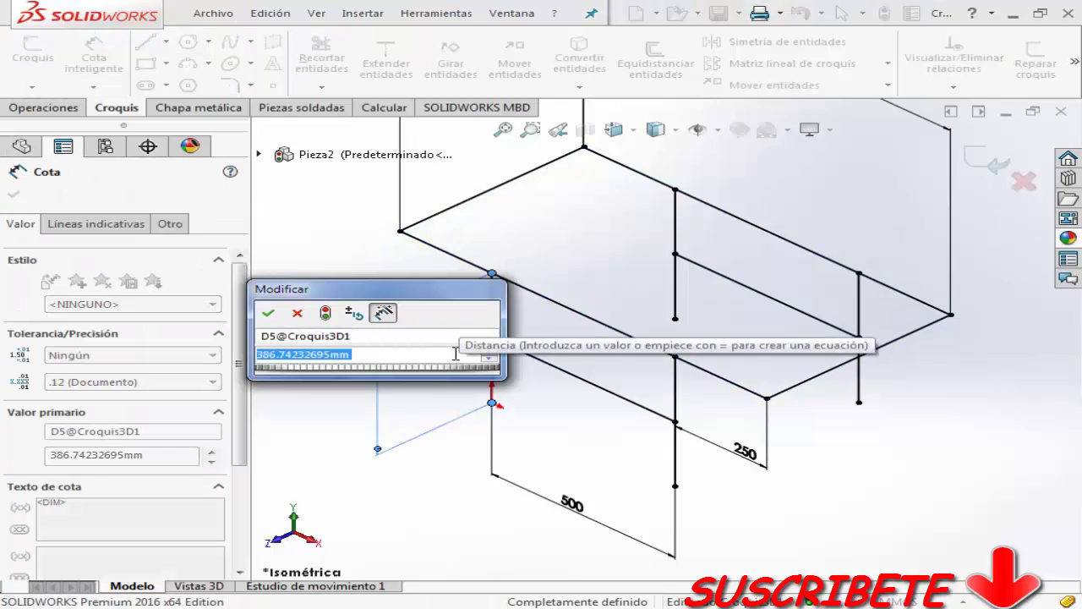
text(500)
key(Return)
key(Escape)
Draw a cross rail from a leg junction to the middle leg and snap its end onto the leg vertex.
key(f)
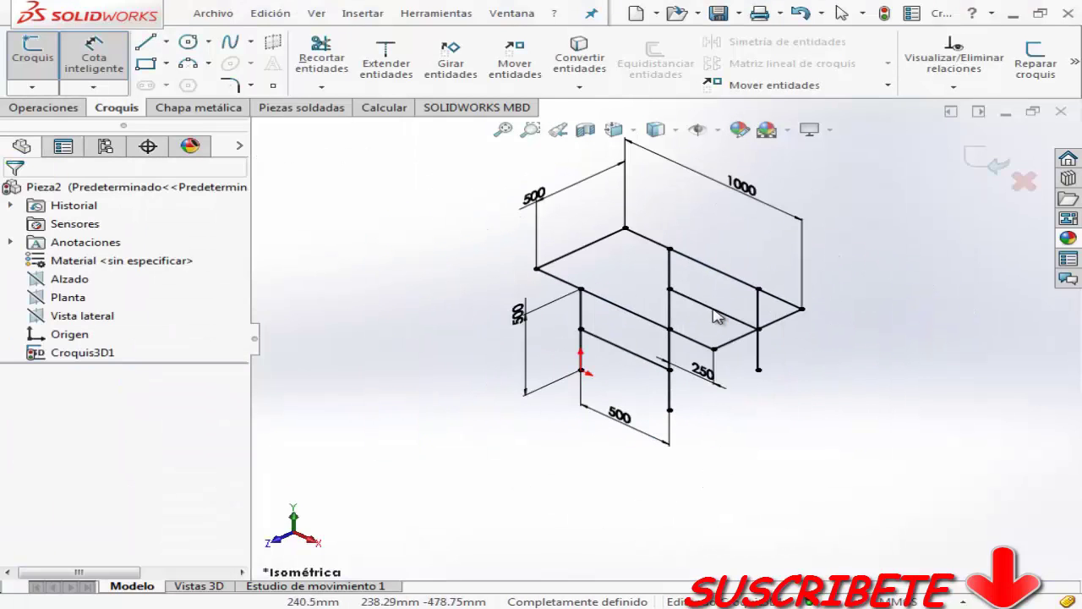
key(l)
click(580, 330)
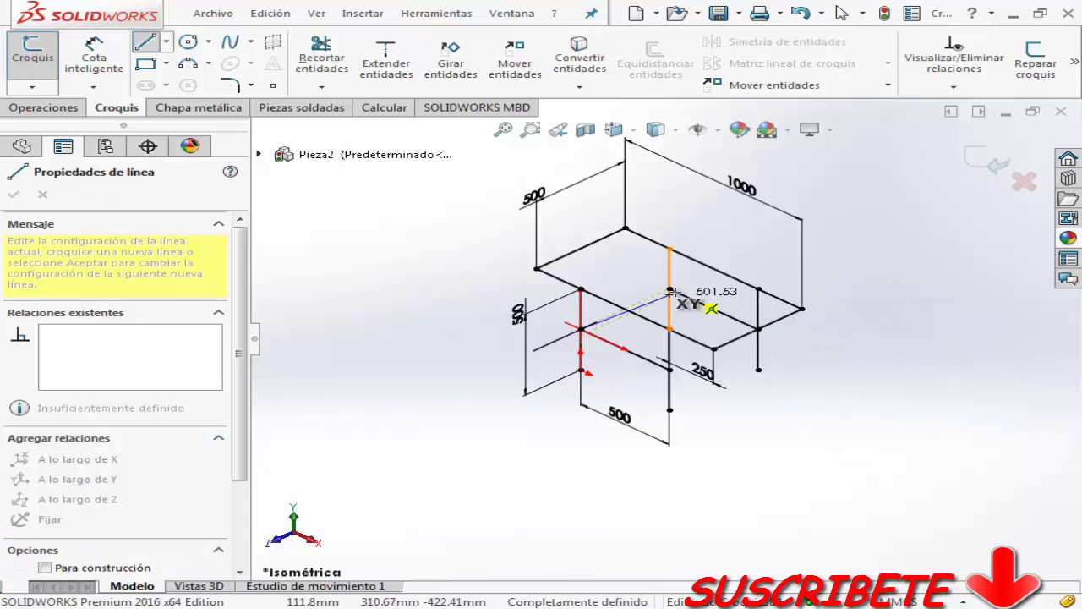
click(668, 288)
key(Escape)
scroll(663, 287, down, 3)
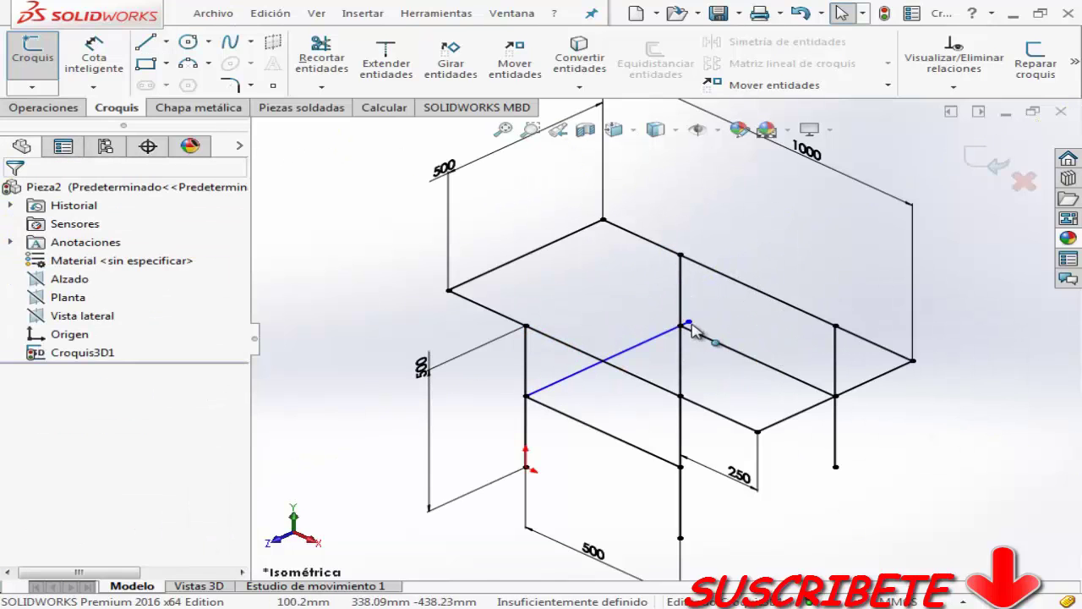
drag(686, 325, 681, 326)
click(953, 432)
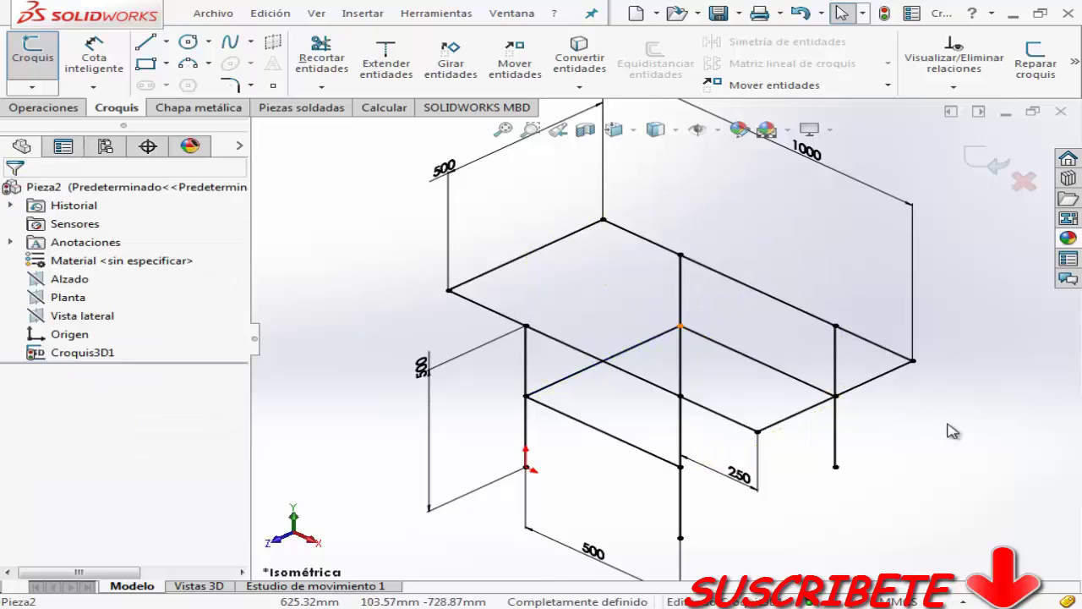
Cancel an unfinished extra line and exit the 3D sketch.
right_drag(868, 425, 837, 426)
click(680, 466)
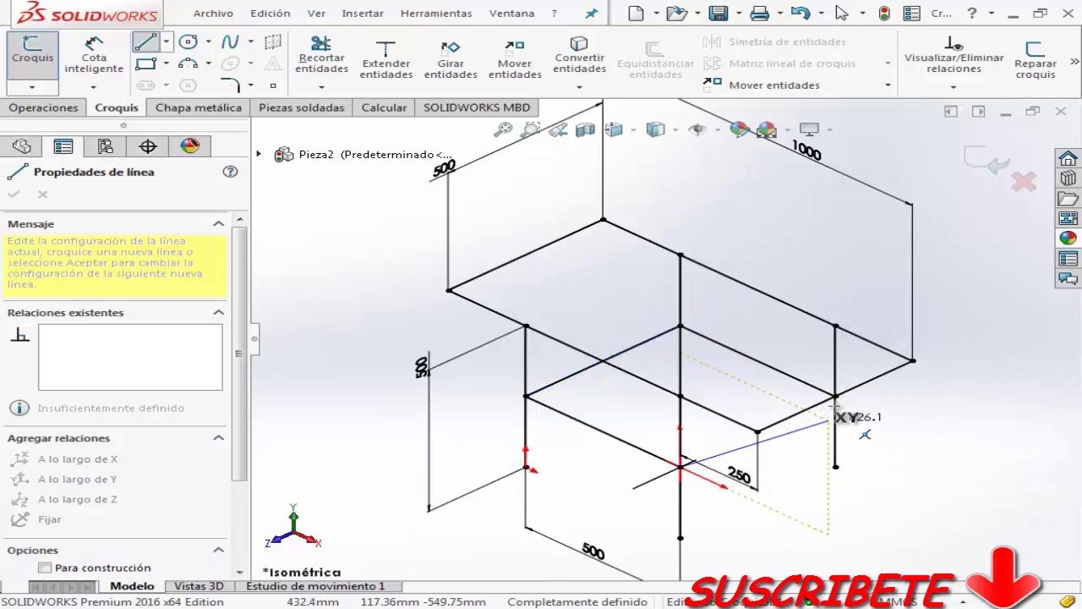
mouse_move(846, 416)
middle_down()
mouse_move(830, 391)
mouse_move(894, 397)
middle_up()
key(Escape)
click(993, 165)
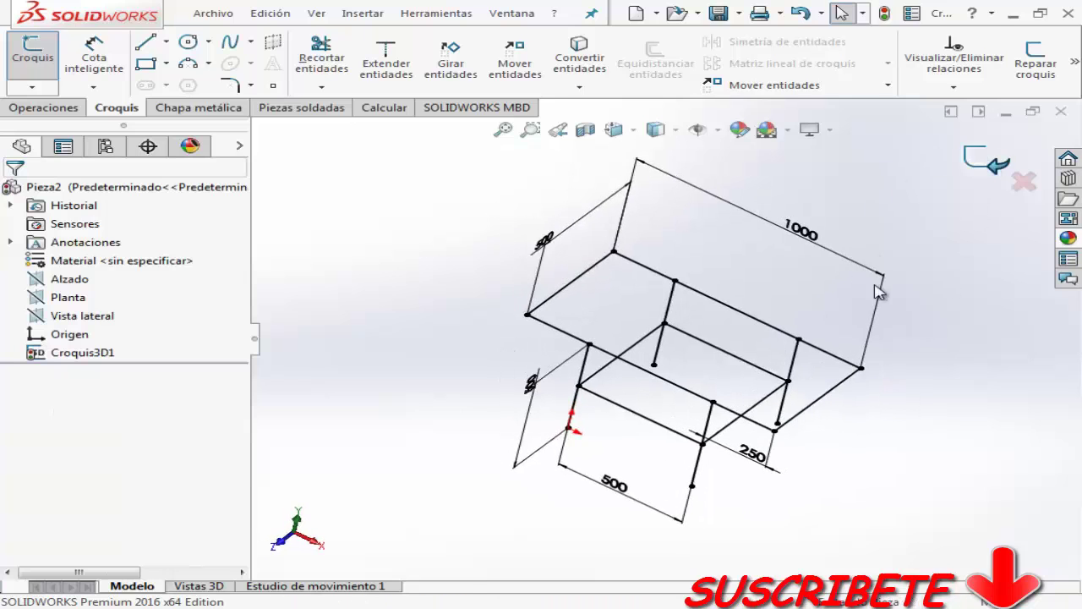
Set up a structural member with the tubo rectangular 40 x 80 x 1.5mm profile.
right_drag(824, 254, 877, 187)
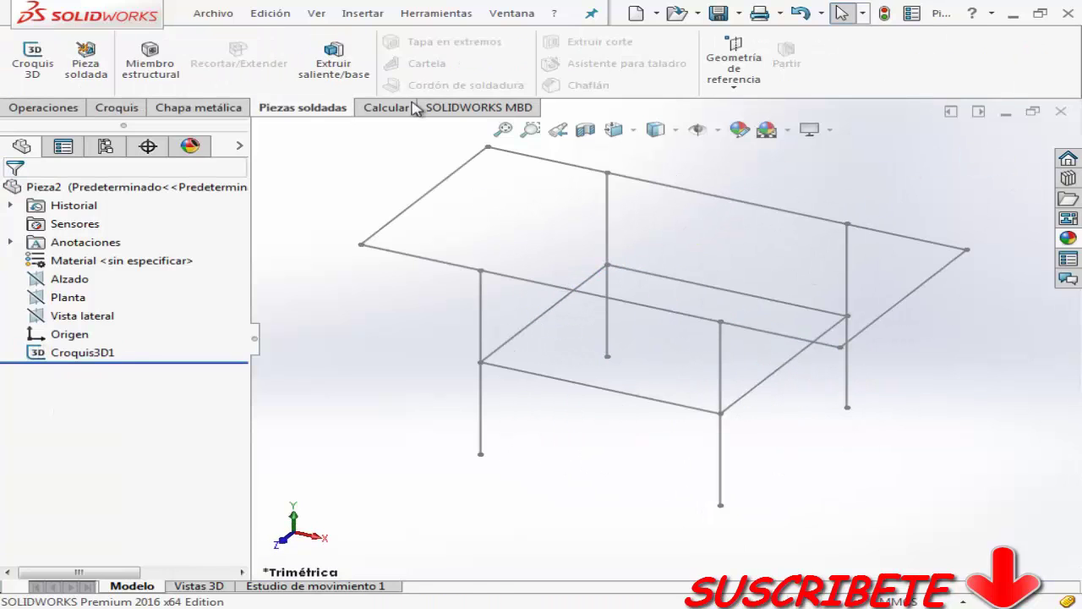
click(161, 66)
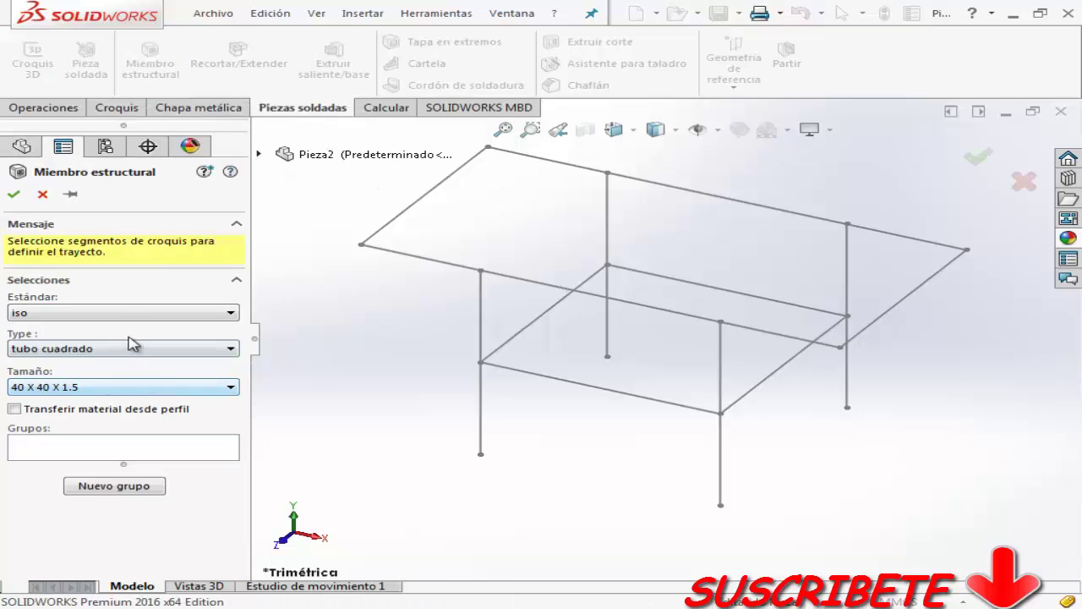
click(133, 347)
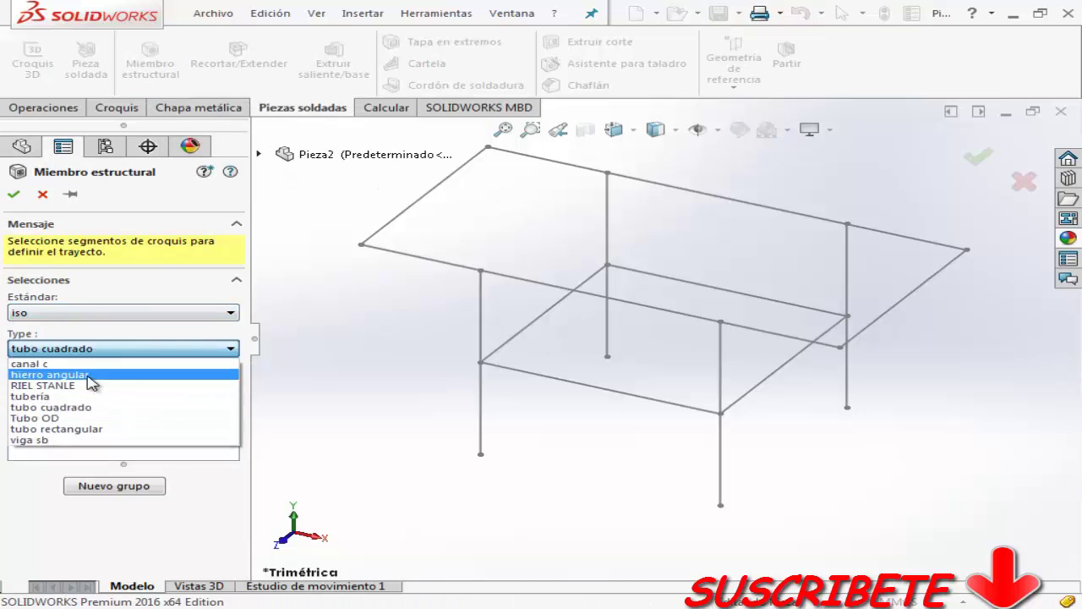
click(92, 377)
click(100, 349)
click(103, 427)
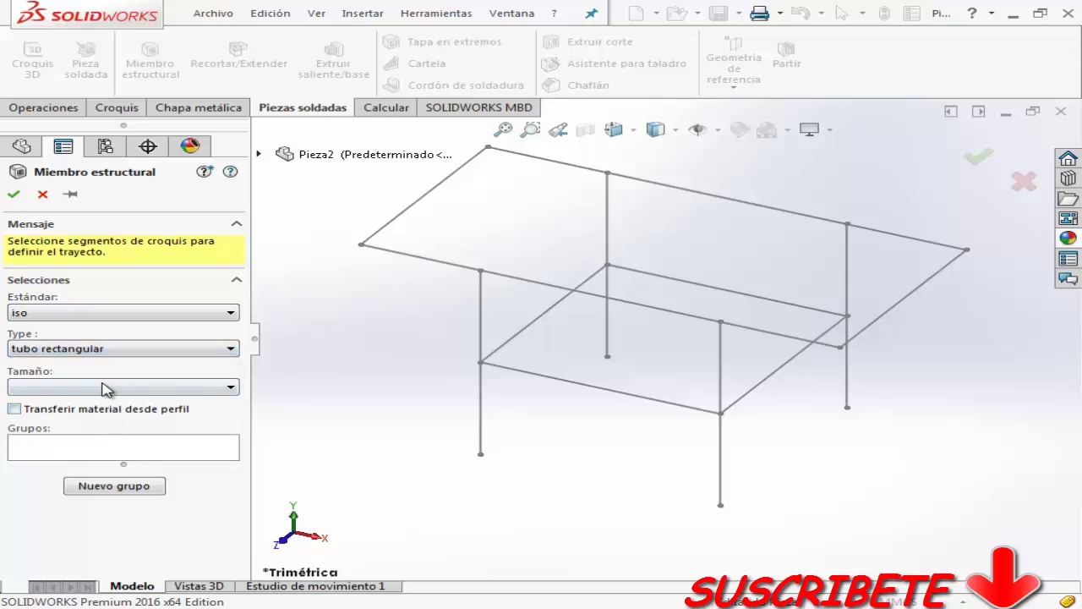
click(106, 387)
click(99, 429)
click(97, 388)
click(90, 428)
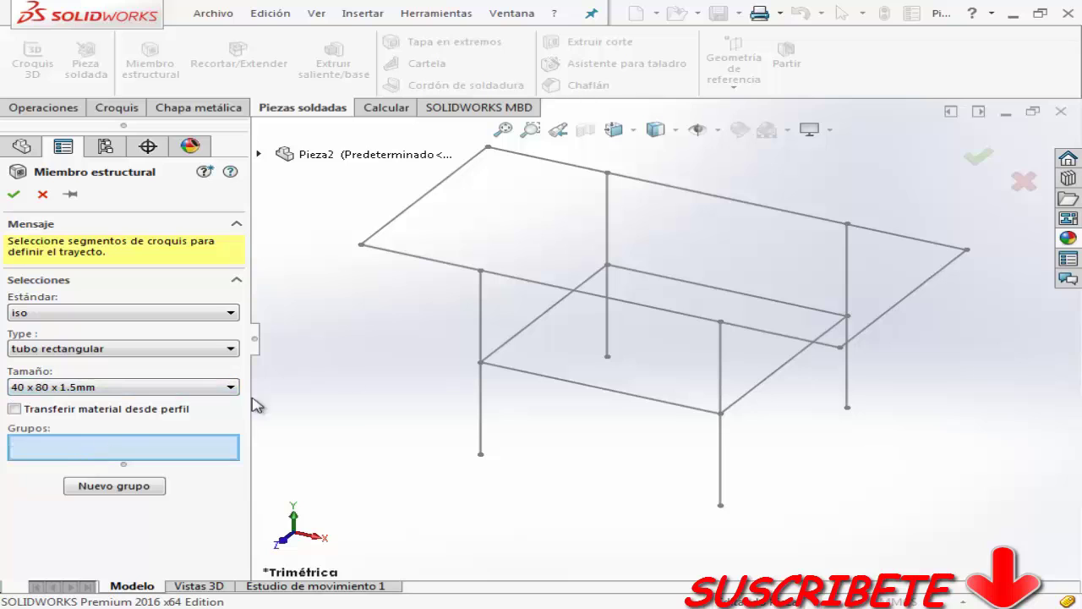
Place the tube on the front top edge, locating the profile at its corner point.
click(430, 258)
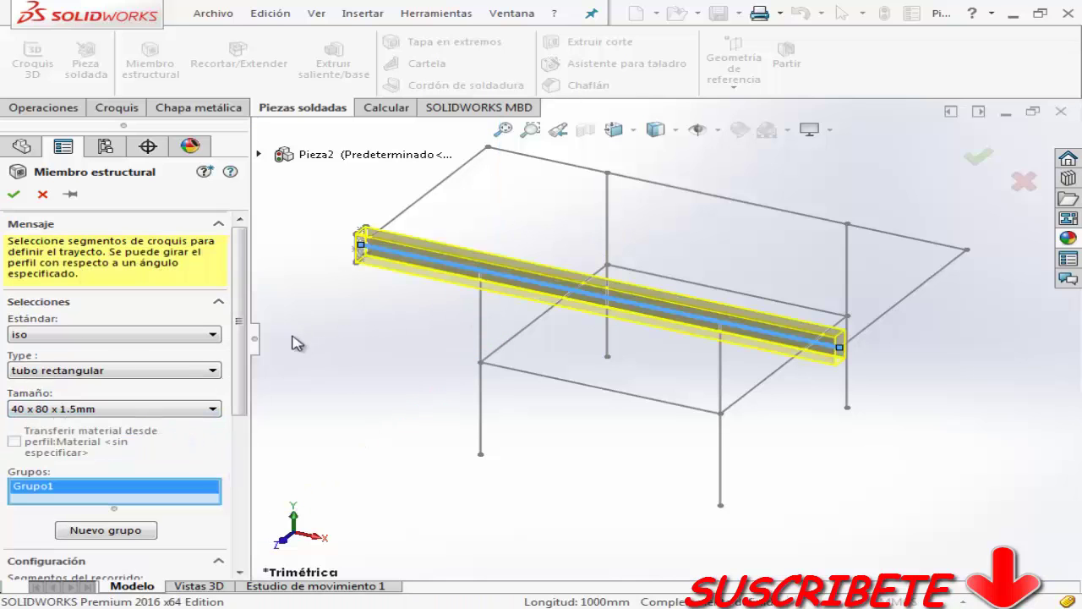
drag(239, 355, 225, 538)
click(145, 562)
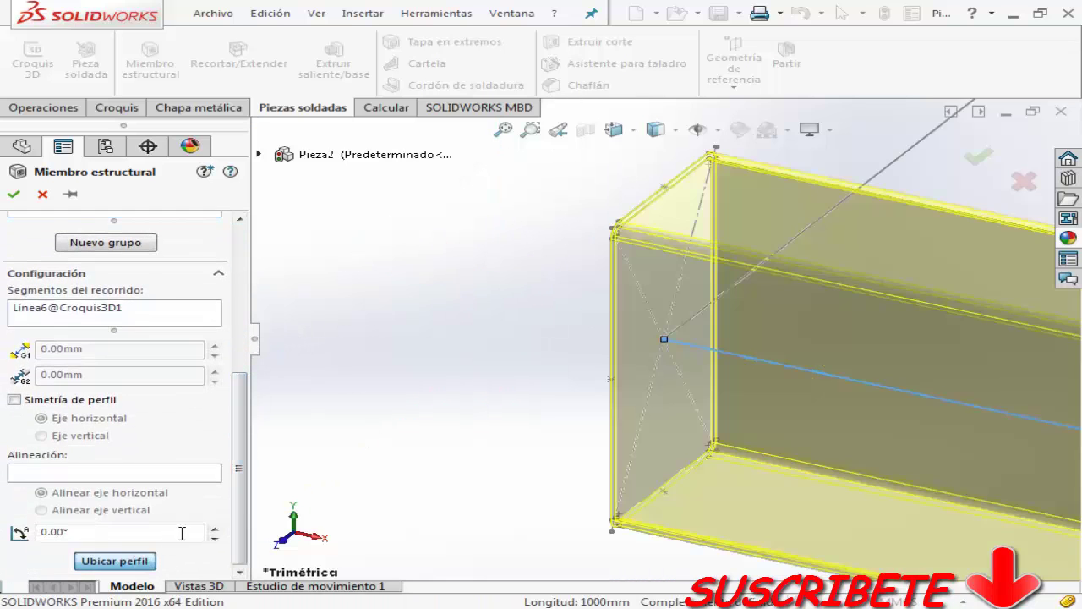
scroll(612, 235, down, 1)
scroll(607, 271, down, 2)
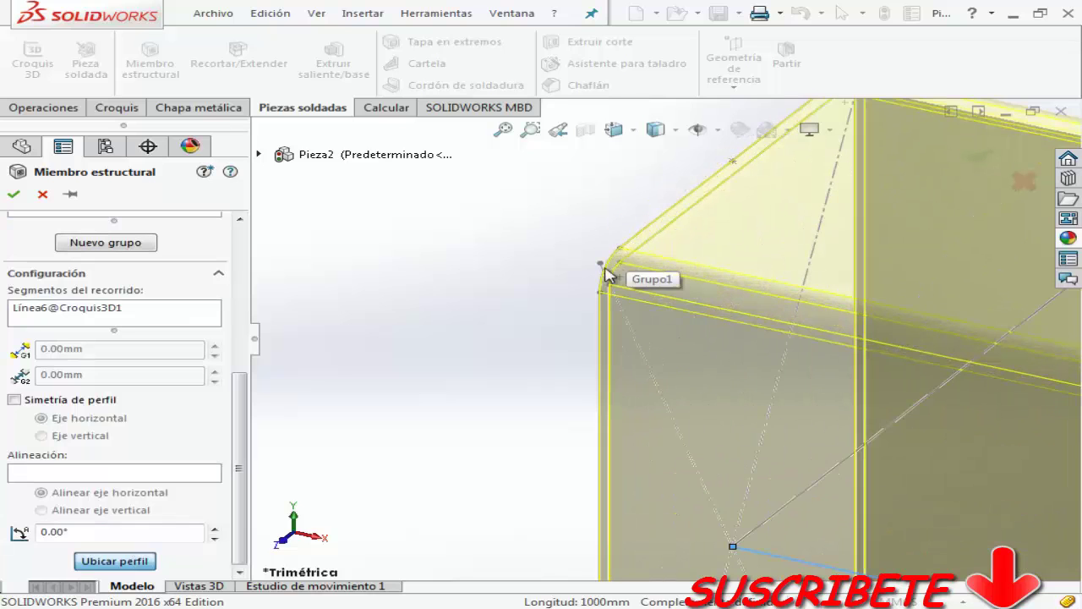
click(600, 264)
Add tubes along the left, back and right top edges.
click(502, 132)
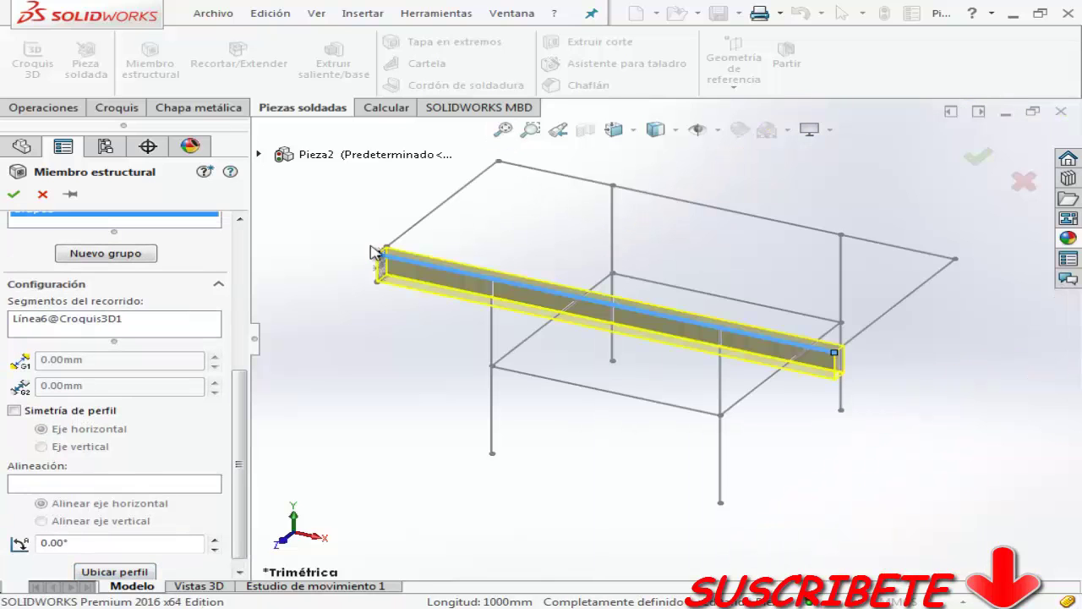
scroll(243, 387, up, 5)
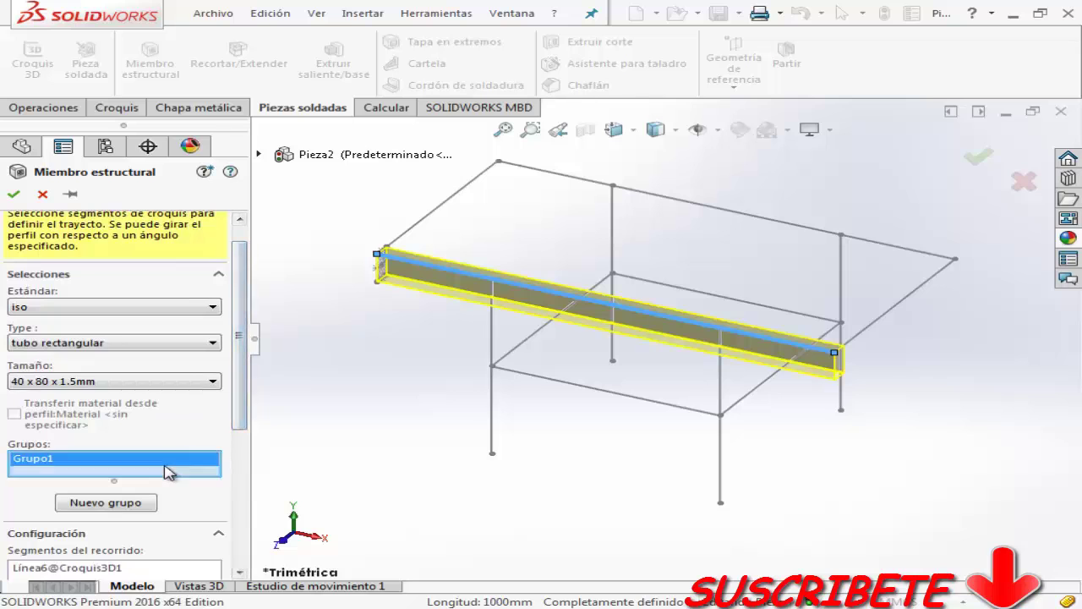
click(435, 209)
click(559, 177)
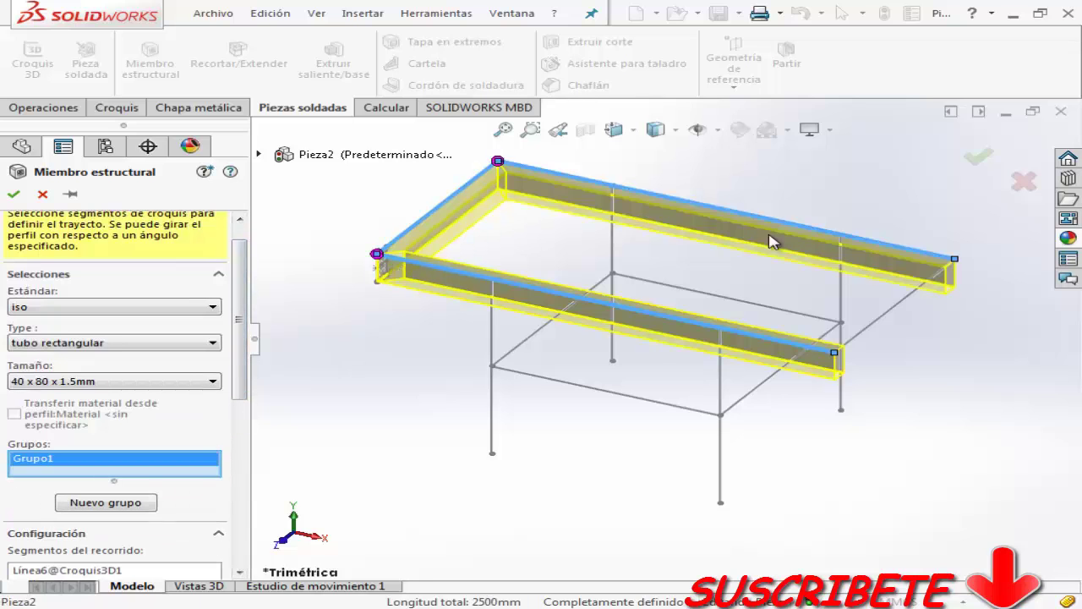
click(901, 300)
mouse_move(954, 294)
middle_down()
mouse_move(919, 230)
mouse_move(968, 224)
middle_up()
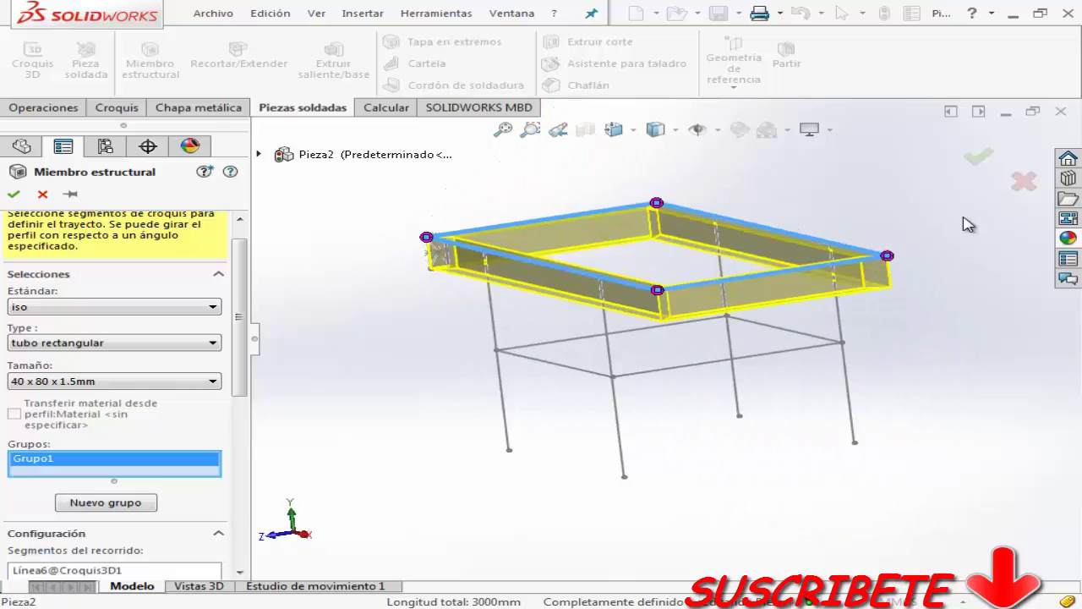
Accept the rectangular-tube top frame and start a tubo cuadrado 40 X 40 X 1.5 member.
click(976, 154)
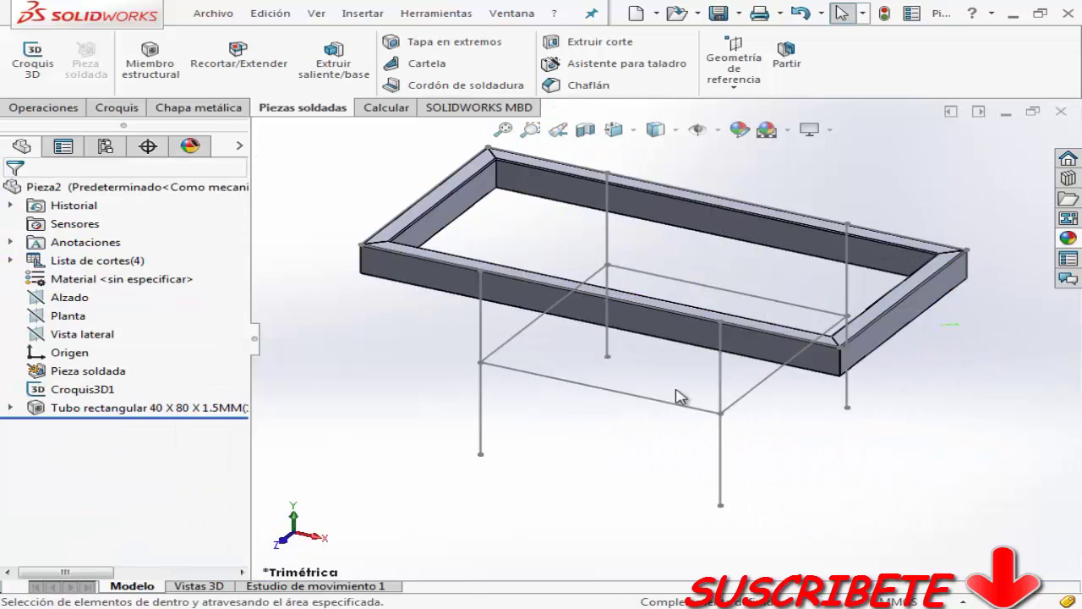
click(151, 58)
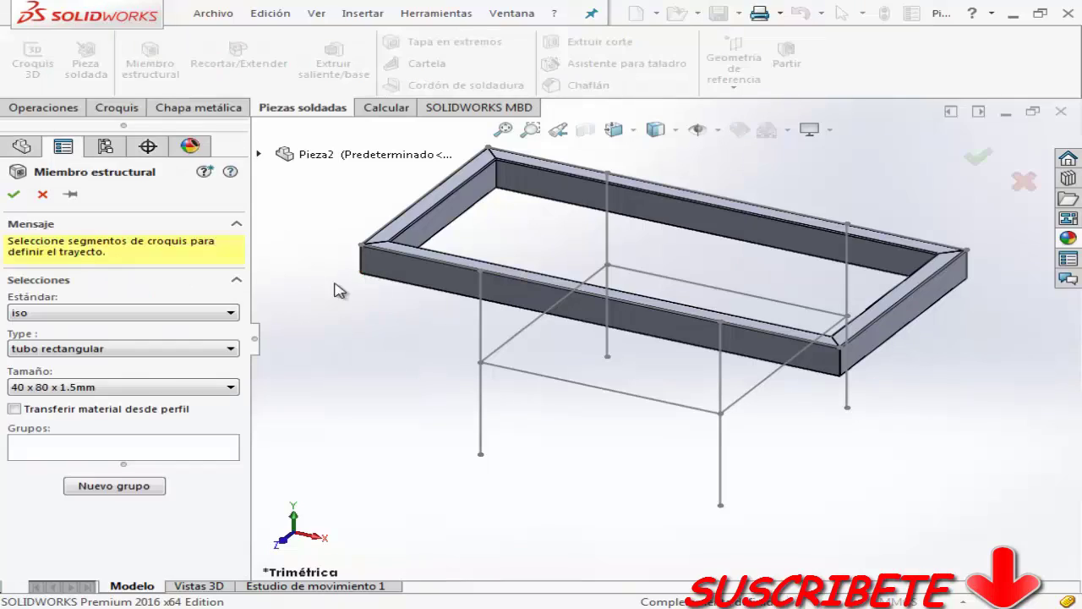
click(106, 386)
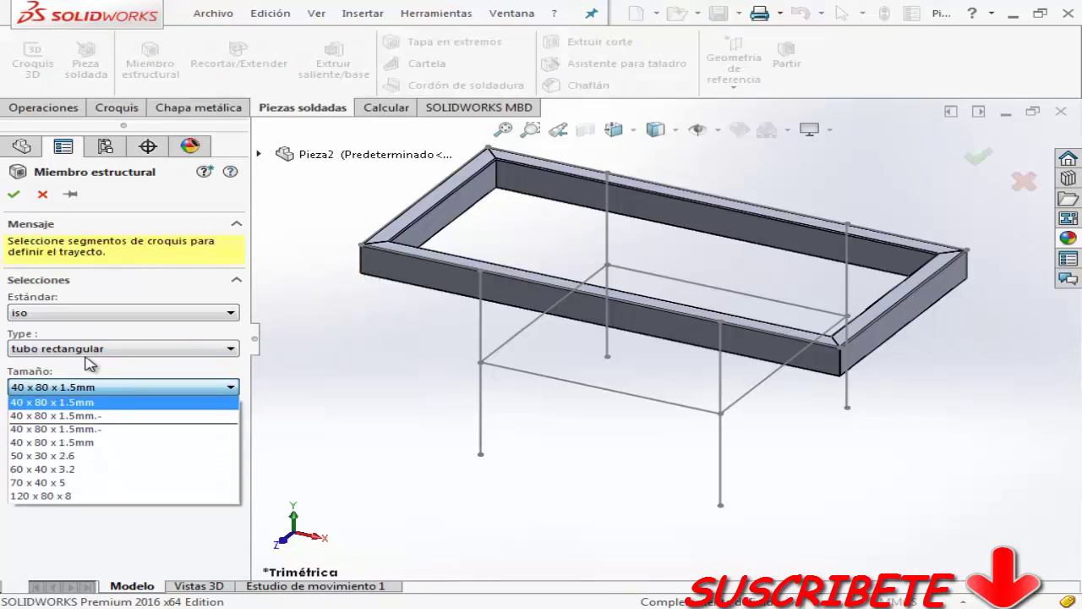
click(91, 397)
click(106, 387)
click(106, 353)
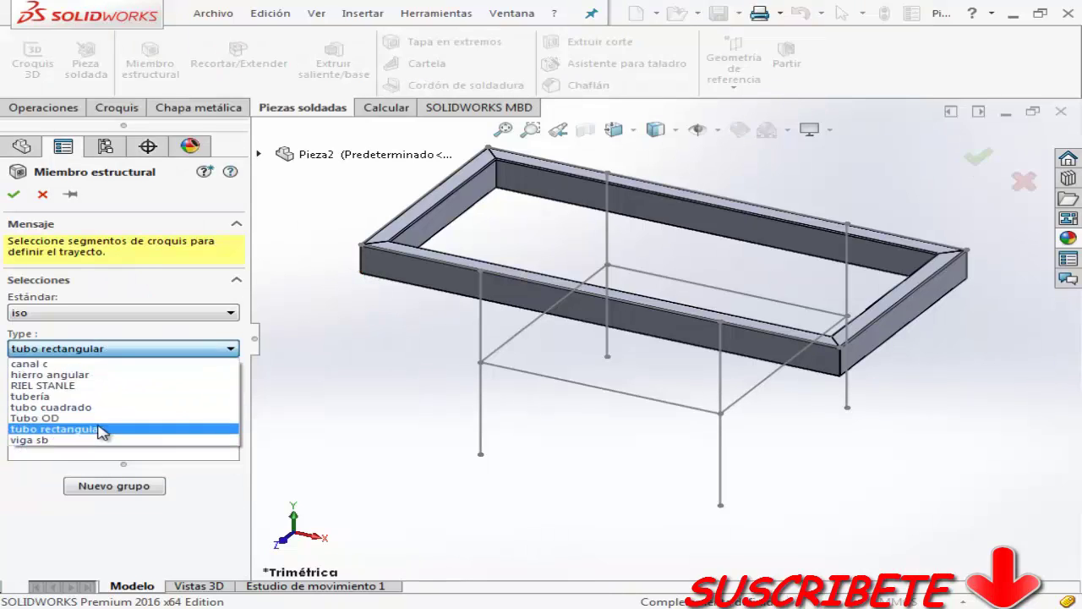
click(93, 412)
click(104, 387)
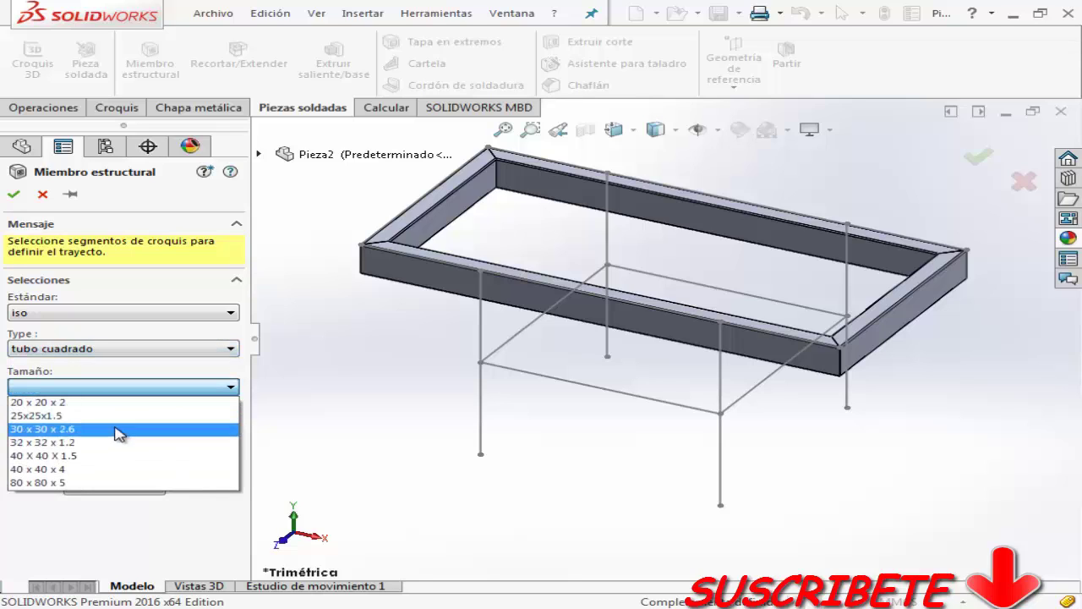
click(100, 458)
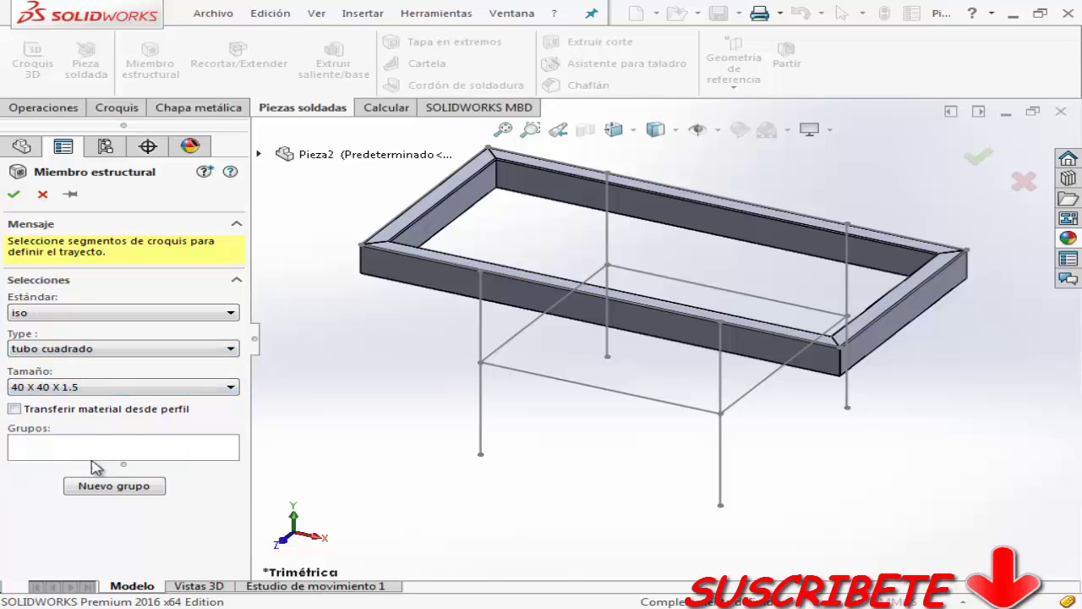
Place the square tube on the front-left leg line and view the frame from the top.
click(477, 417)
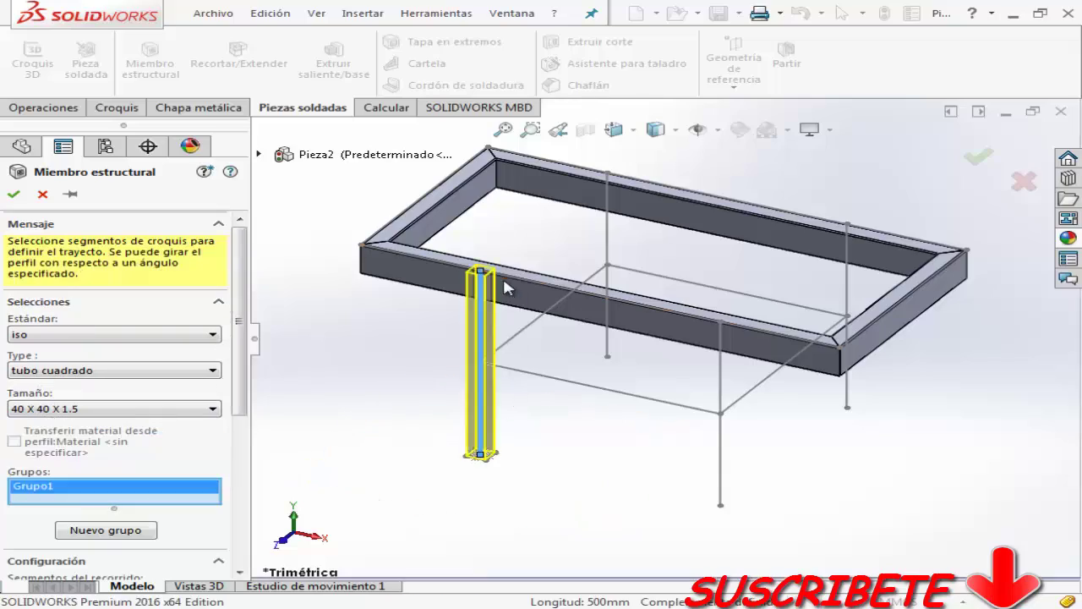
scroll(511, 291, down, 5)
middle_drag(515, 291, 511, 326)
scroll(507, 372, up, 5)
key(space)
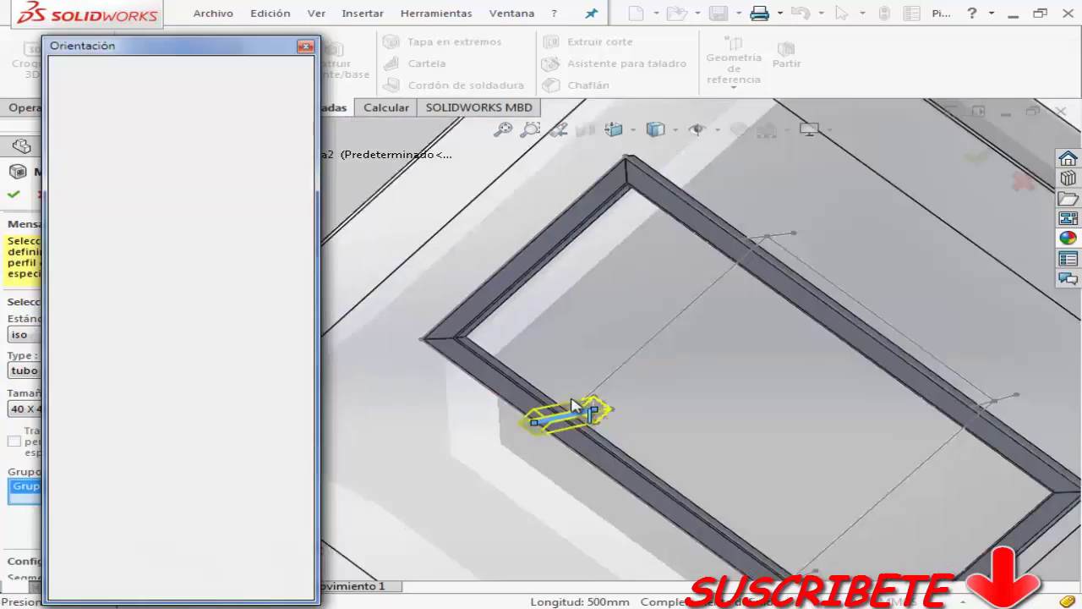
click(580, 347)
scroll(512, 474, down, 2)
scroll(516, 456, down, 2)
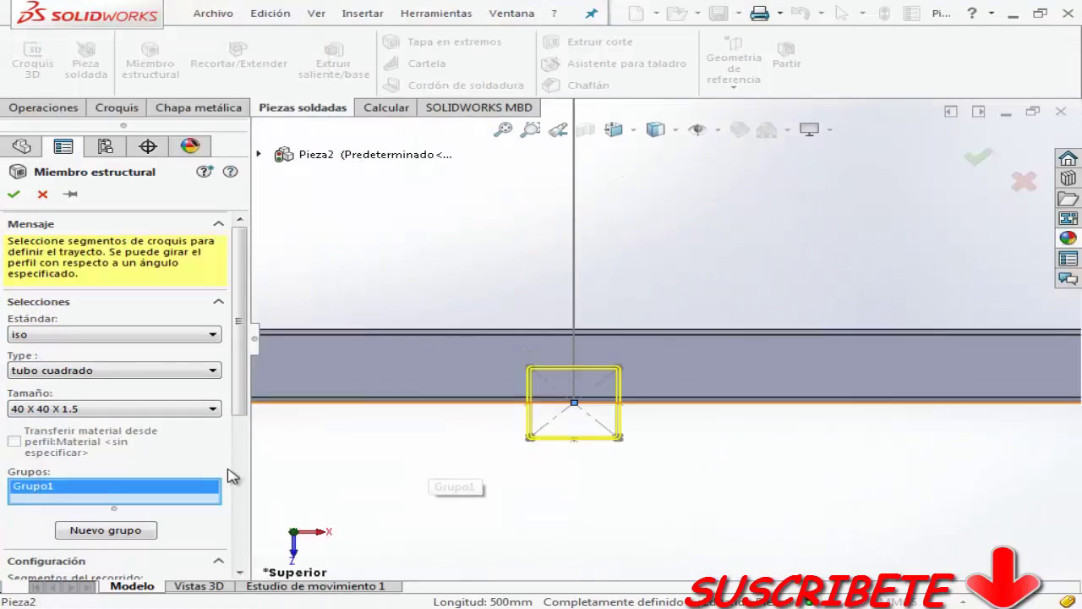
drag(241, 402, 241, 551)
Anchor the front-left leg profile at its edge midpoint and start a new group.
click(114, 560)
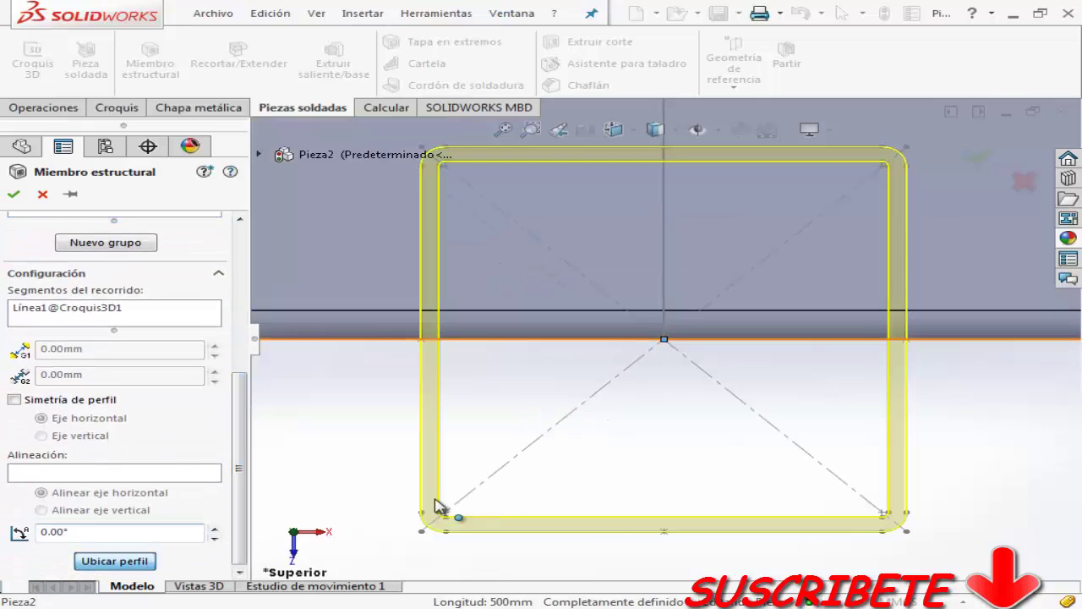
click(658, 533)
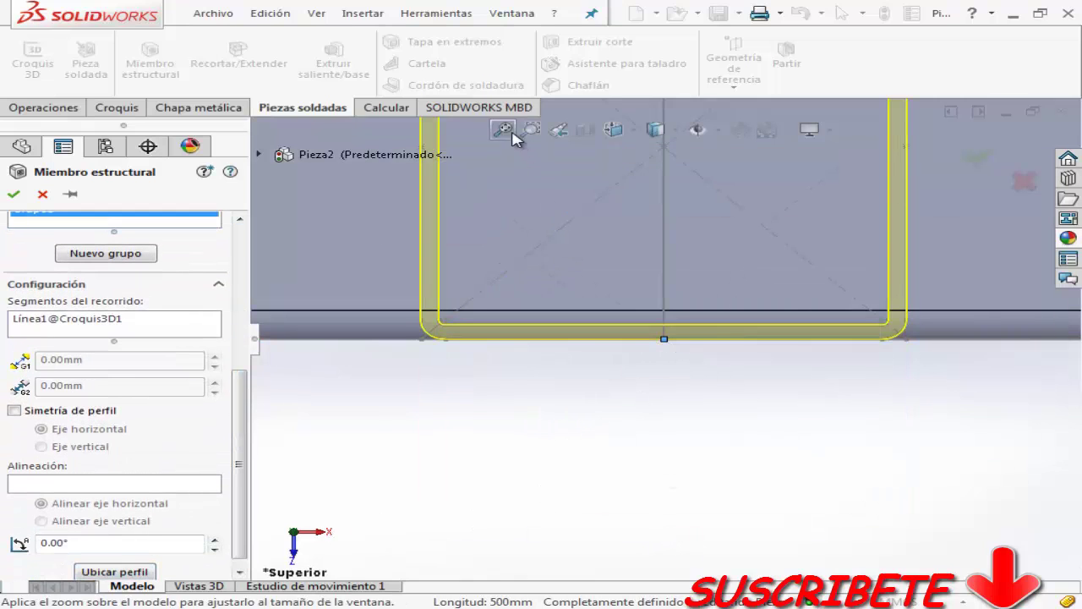
click(504, 130)
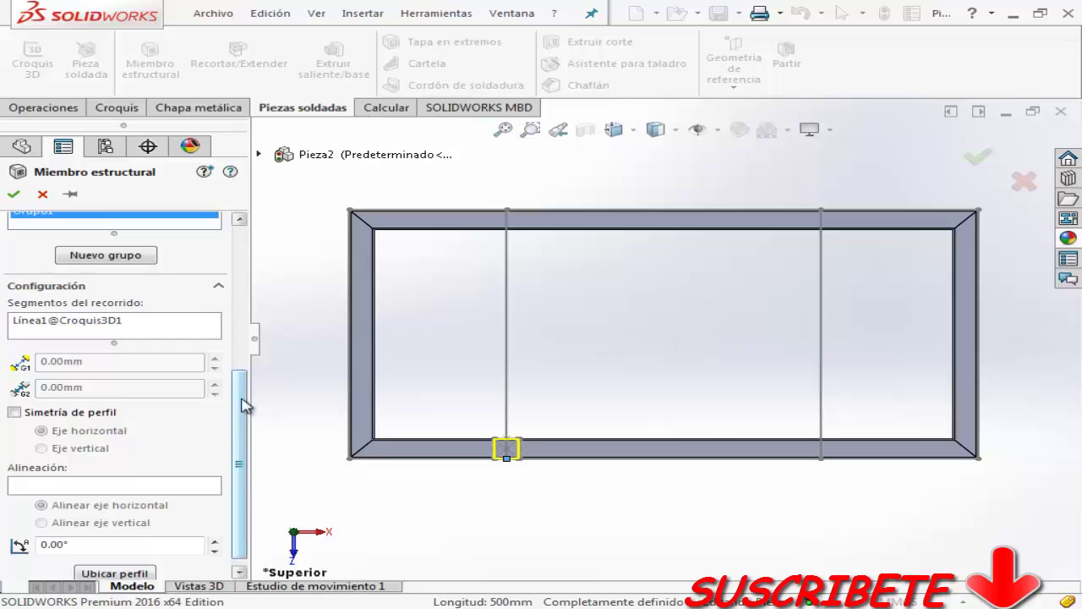
scroll(174, 365, up, 4)
click(106, 414)
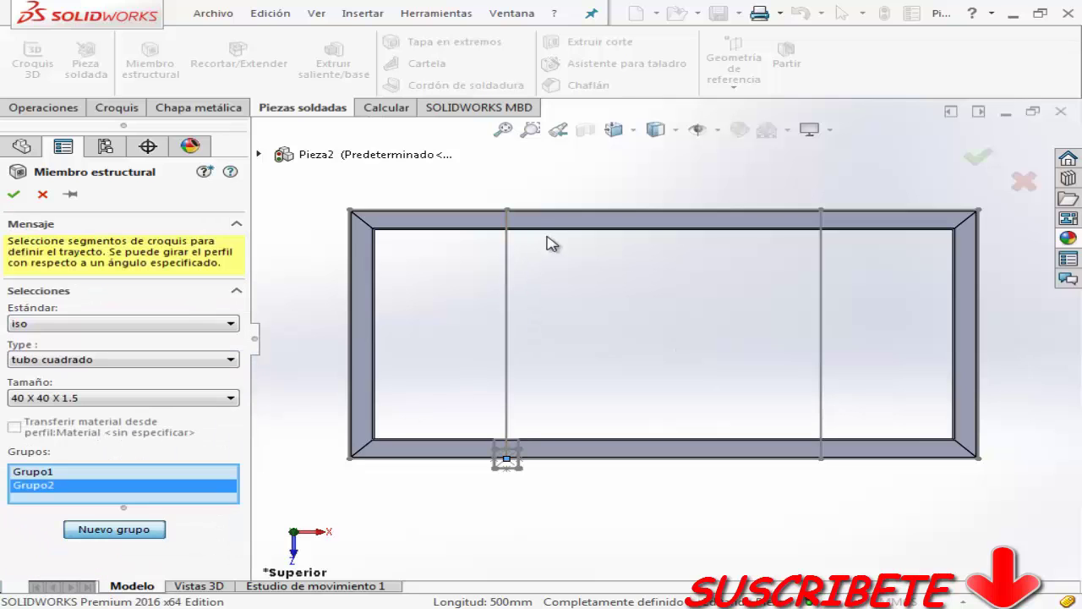
middle_drag(546, 244, 546, 207)
Add square tubes on the back-left, back-right and front-right leg lines in separate groups.
click(518, 218)
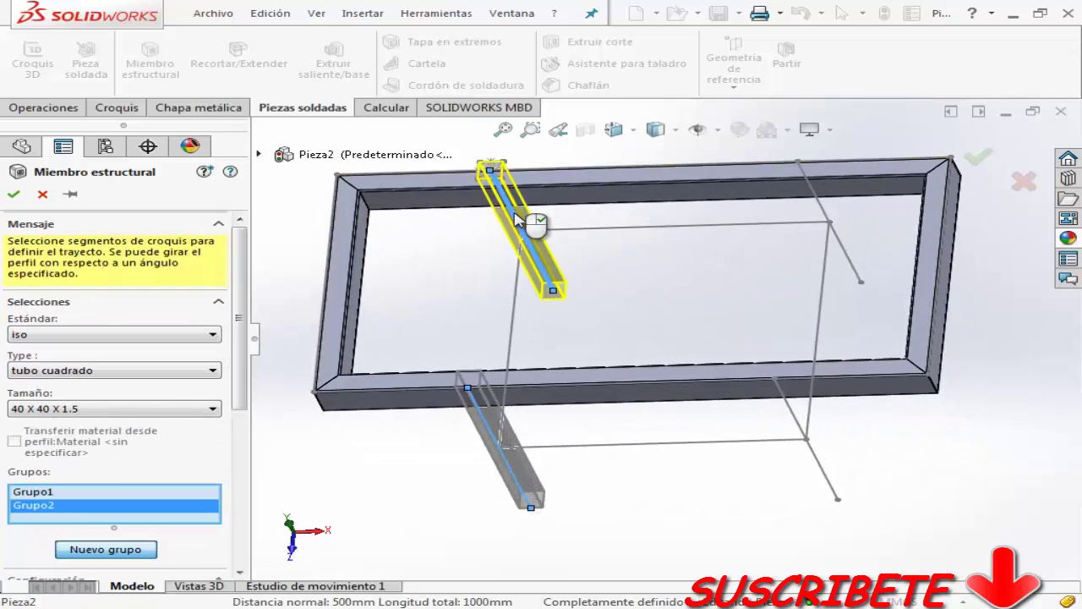
mouse_move(549, 279)
middle_down()
mouse_move(563, 268)
mouse_move(572, 343)
mouse_move(568, 253)
middle_up()
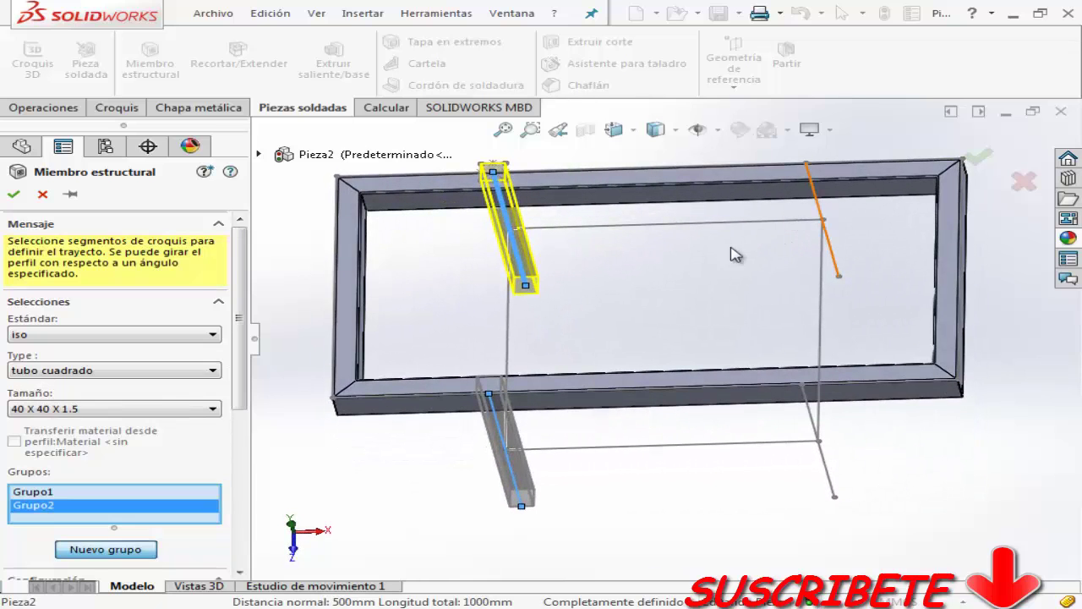
click(837, 254)
click(135, 560)
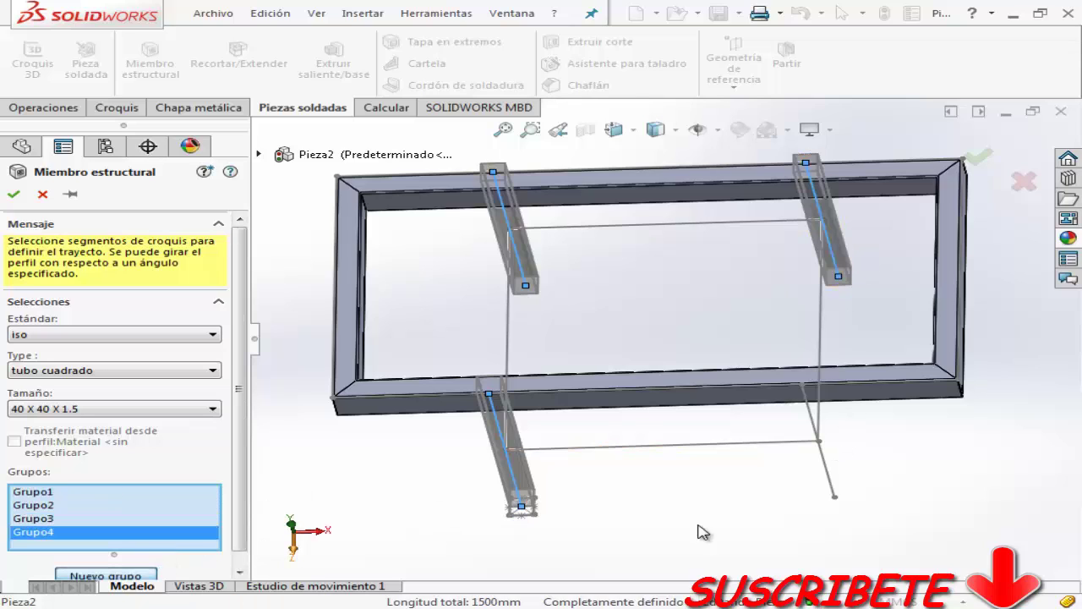
click(831, 471)
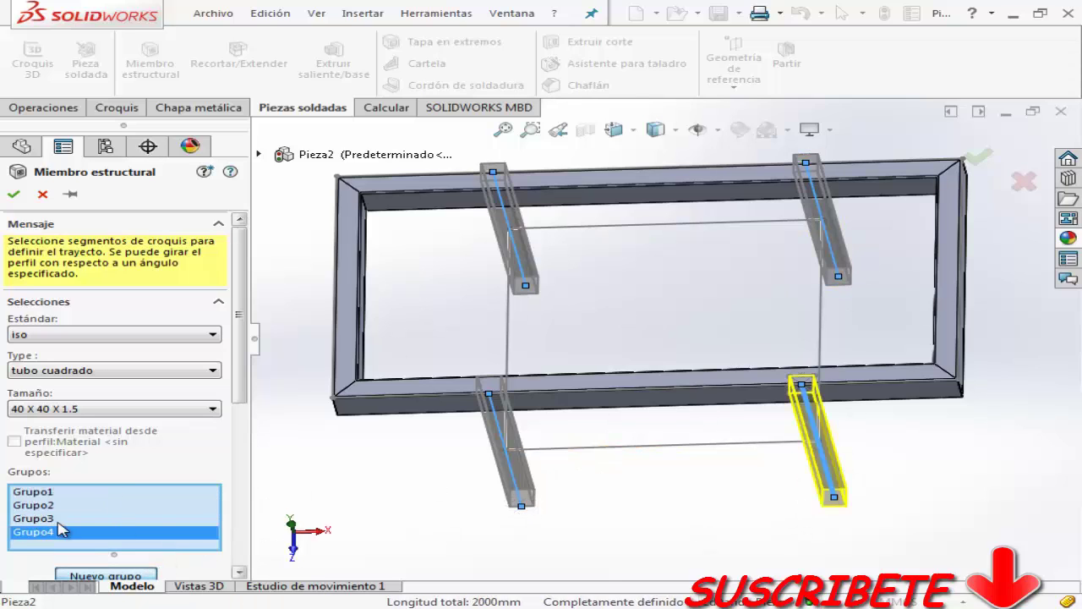
click(43, 520)
click(53, 533)
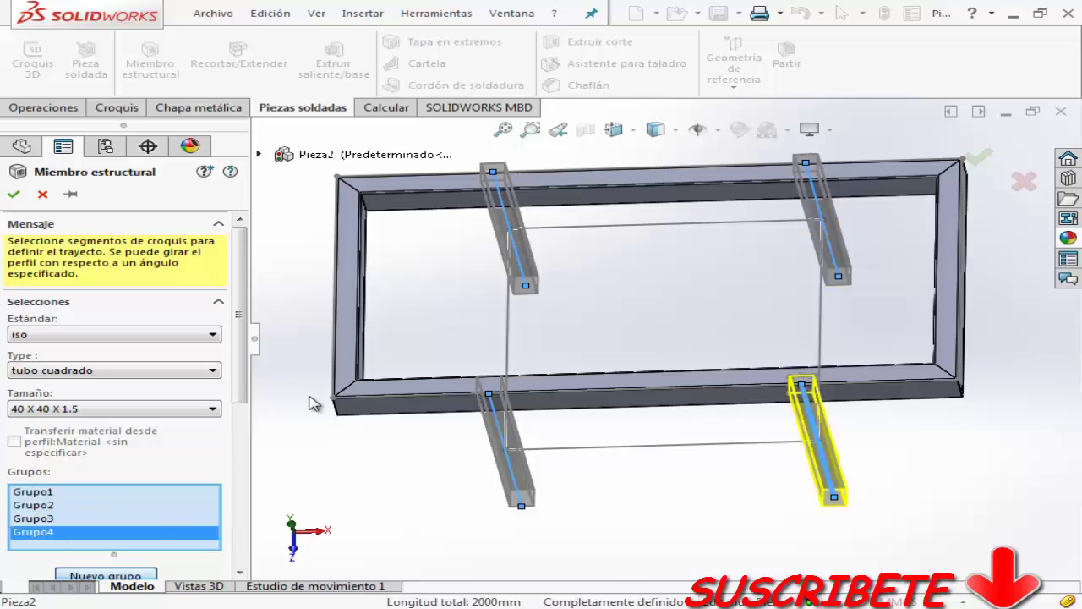
Anchor the front-right leg profile at its edge midpoint from the top view.
key(space)
click(632, 338)
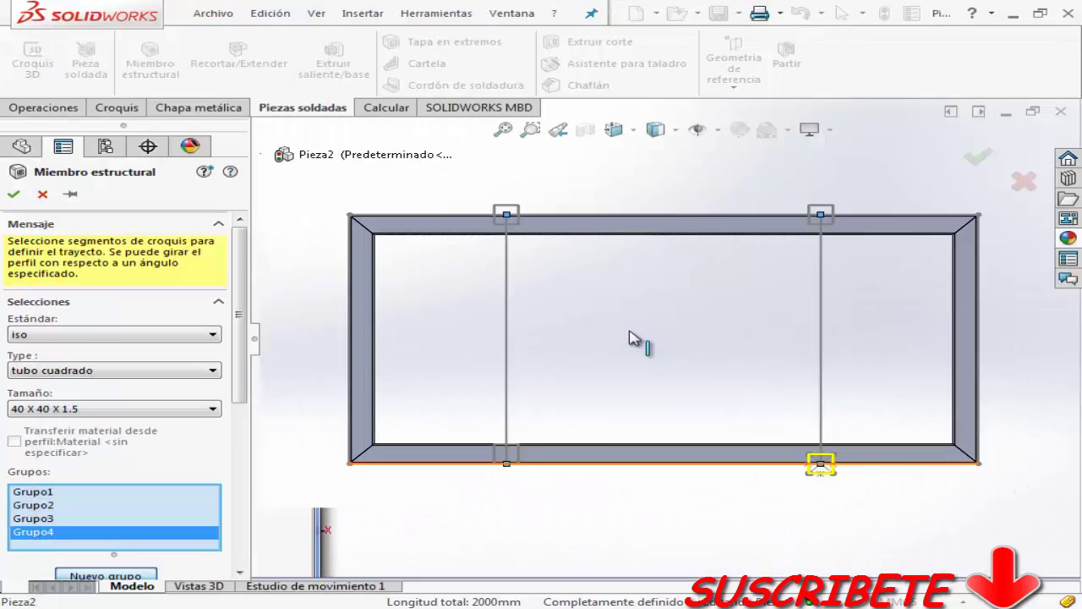
scroll(146, 457, up, 1)
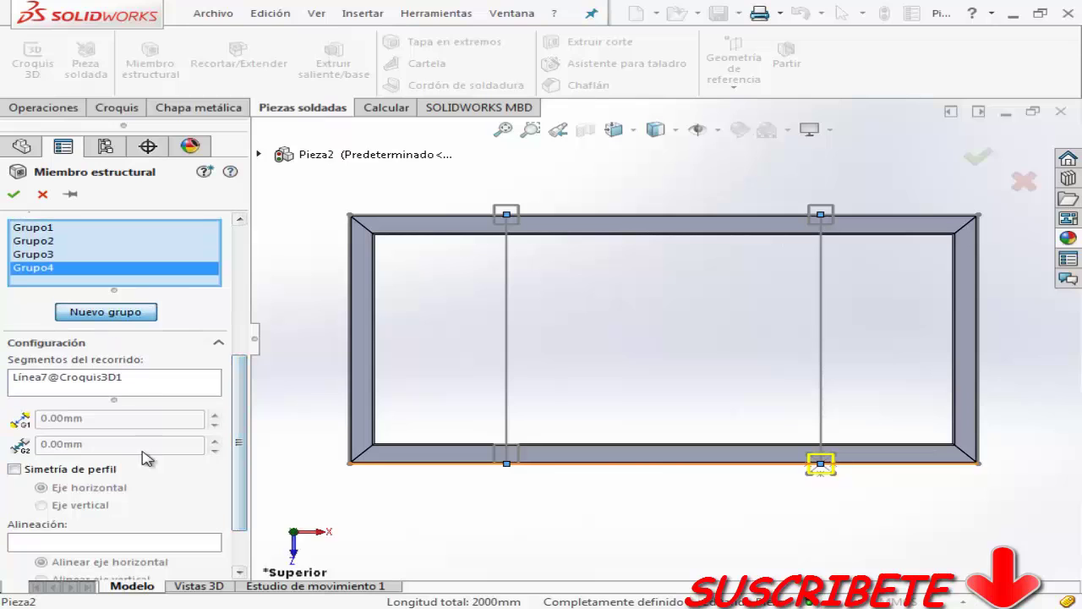
drag(239, 447, 239, 480)
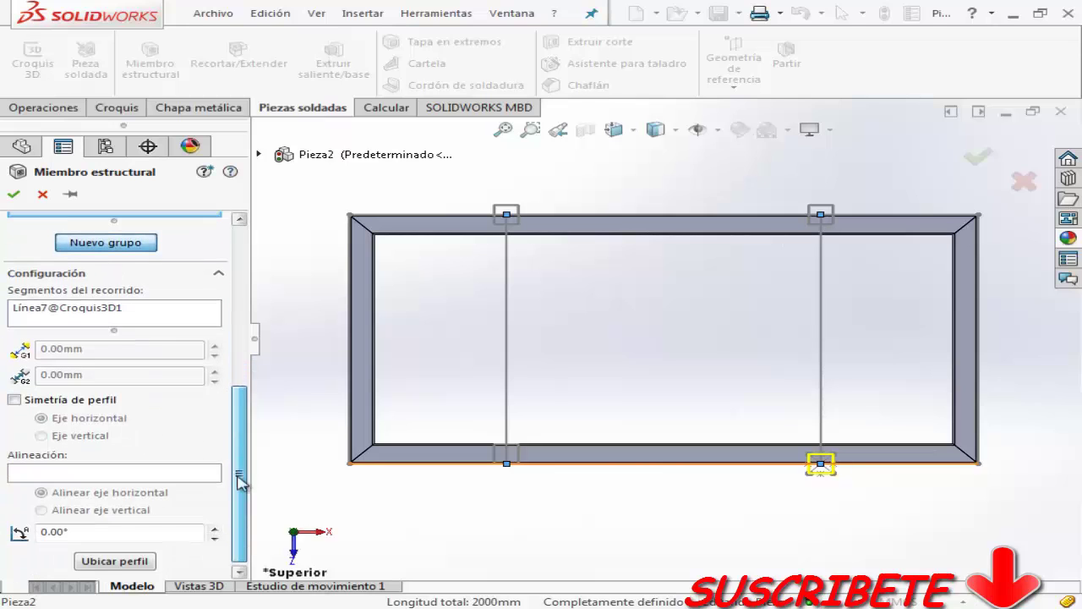
click(109, 561)
click(663, 533)
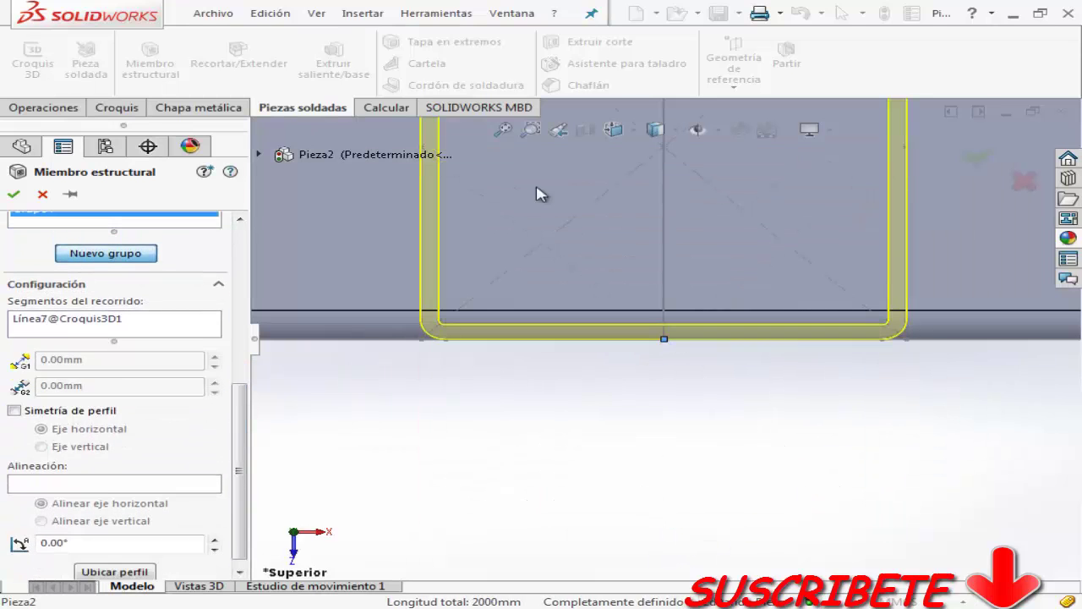
click(503, 131)
scroll(196, 376, up, 5)
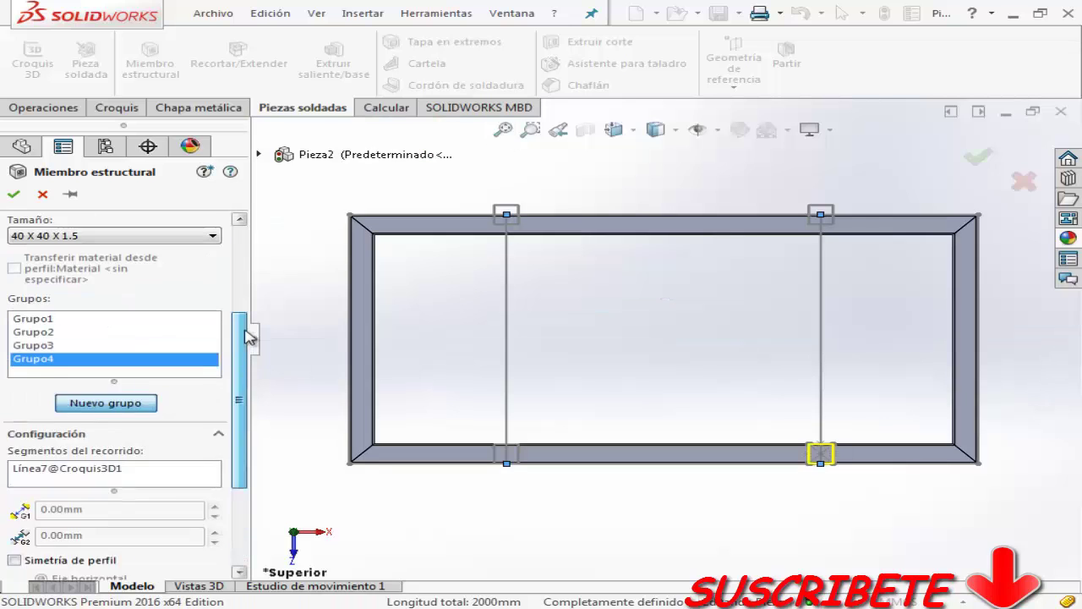
scroll(126, 355, up, 1)
Anchor the third leg group's profile at its top-middle point.
click(51, 376)
scroll(248, 369, down, 5)
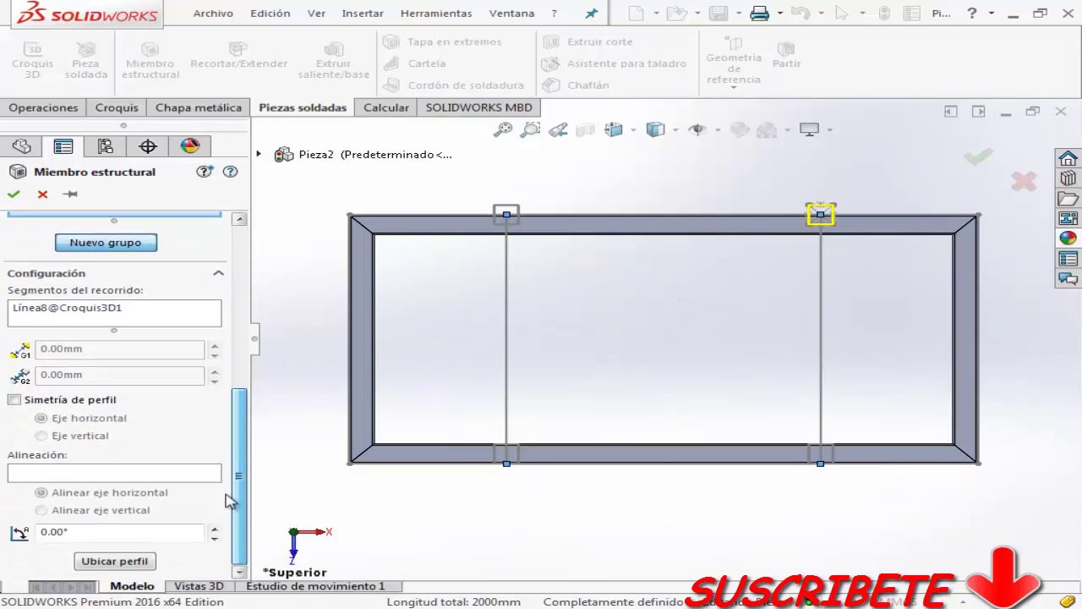
click(127, 560)
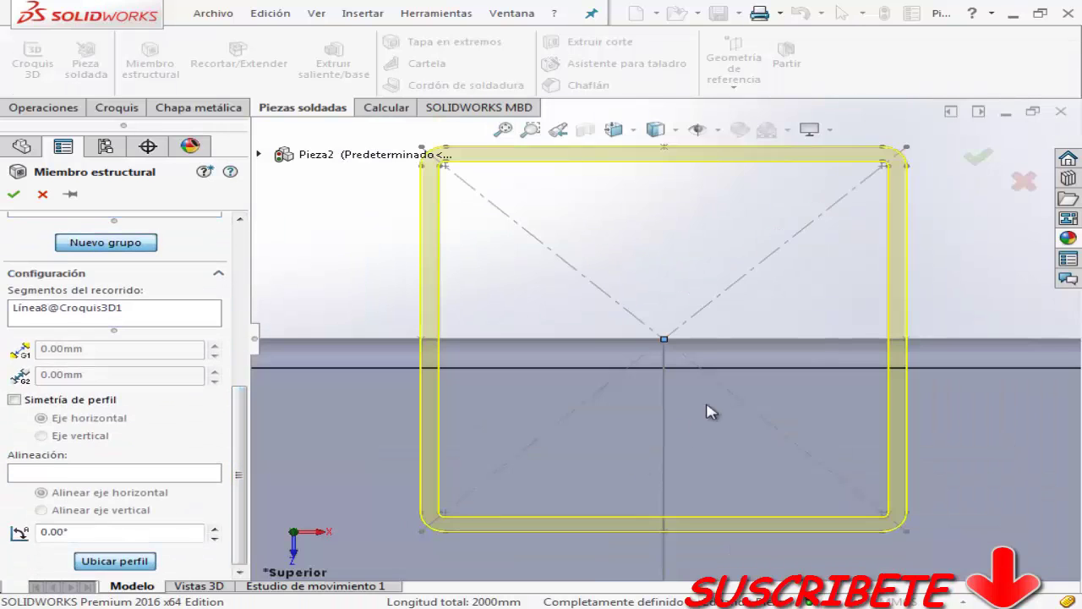
click(666, 151)
drag(245, 412, 233, 321)
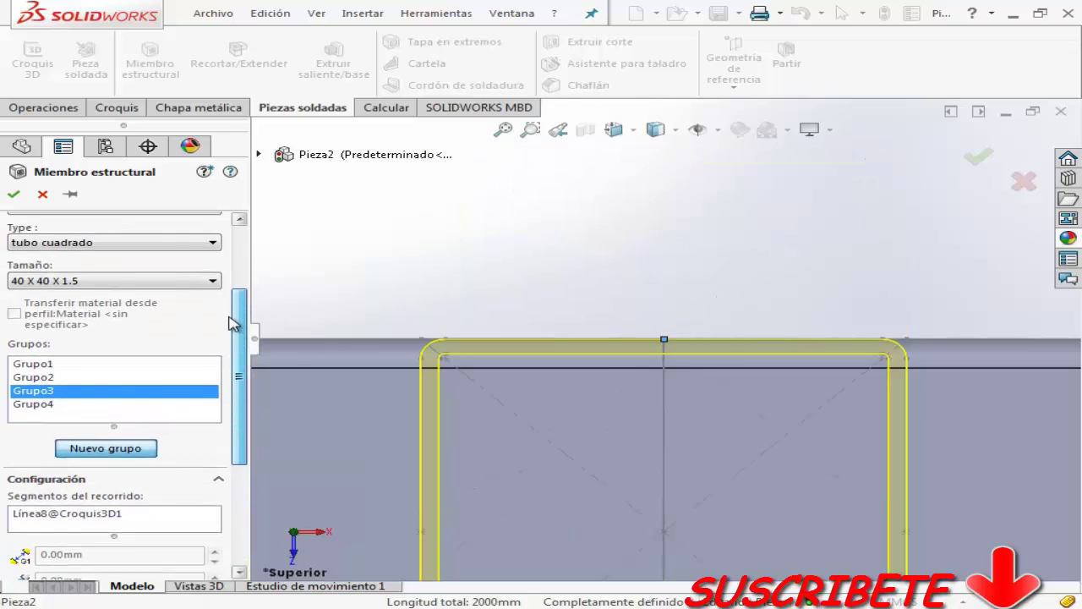
Reposition the second leg group's profile anchor and accept the four legs.
click(34, 377)
scroll(236, 363, down, 3)
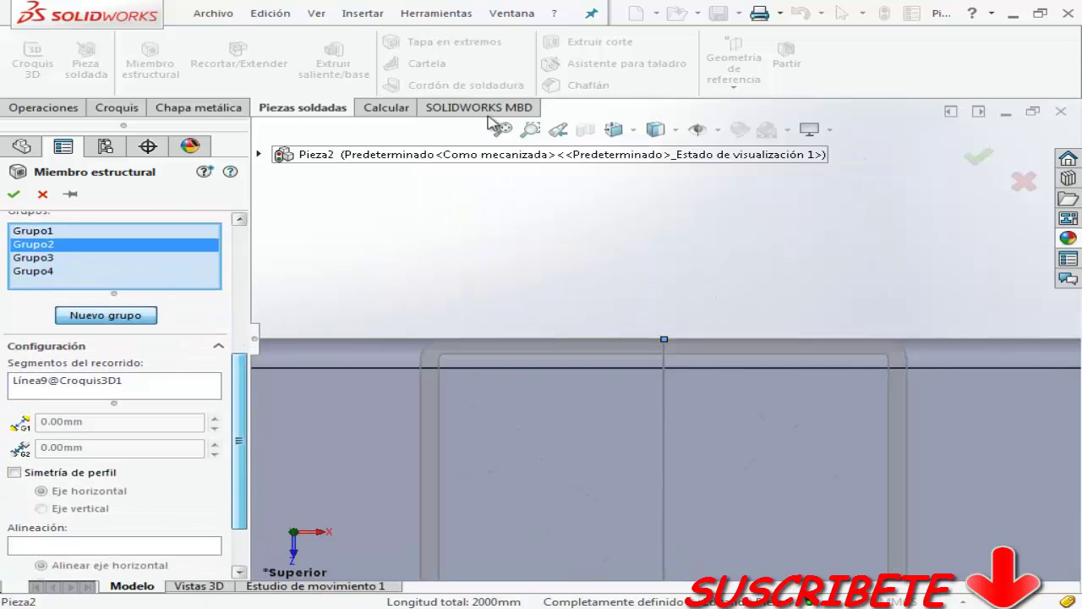
click(504, 131)
scroll(245, 413, down, 2)
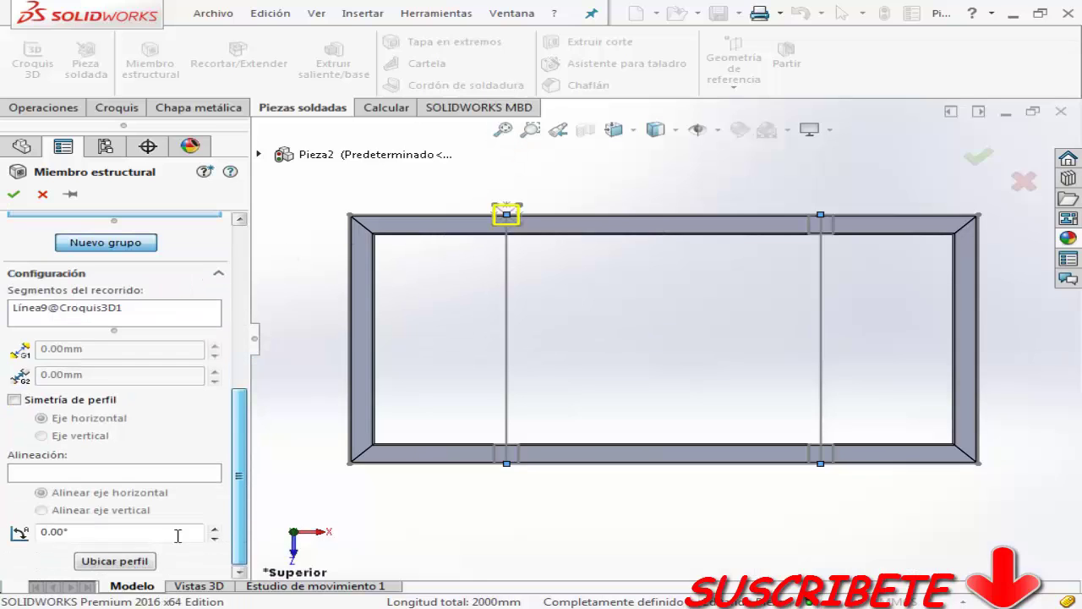
click(115, 561)
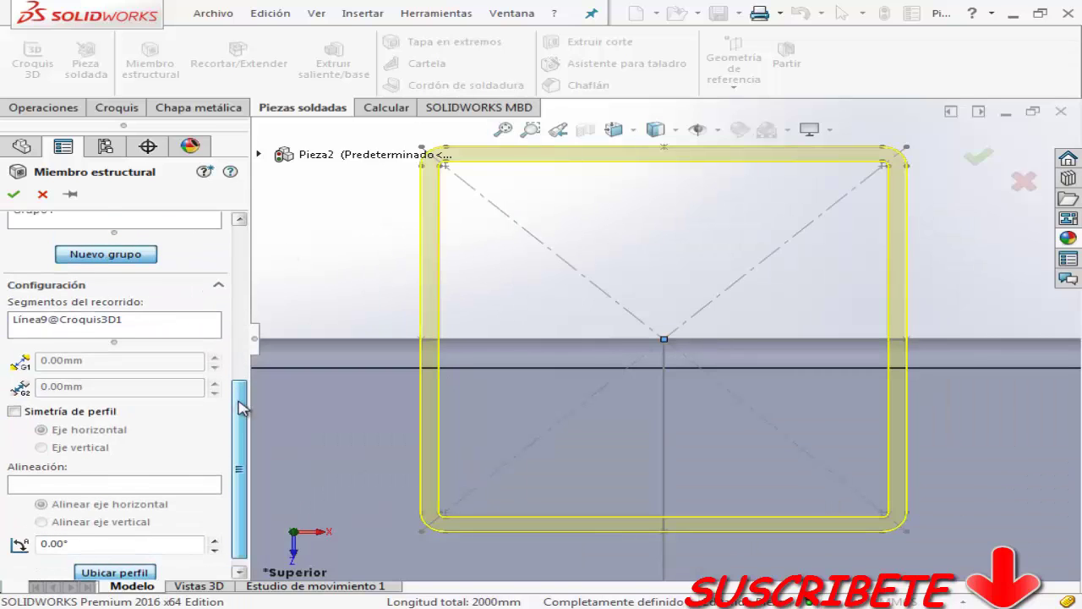
click(665, 152)
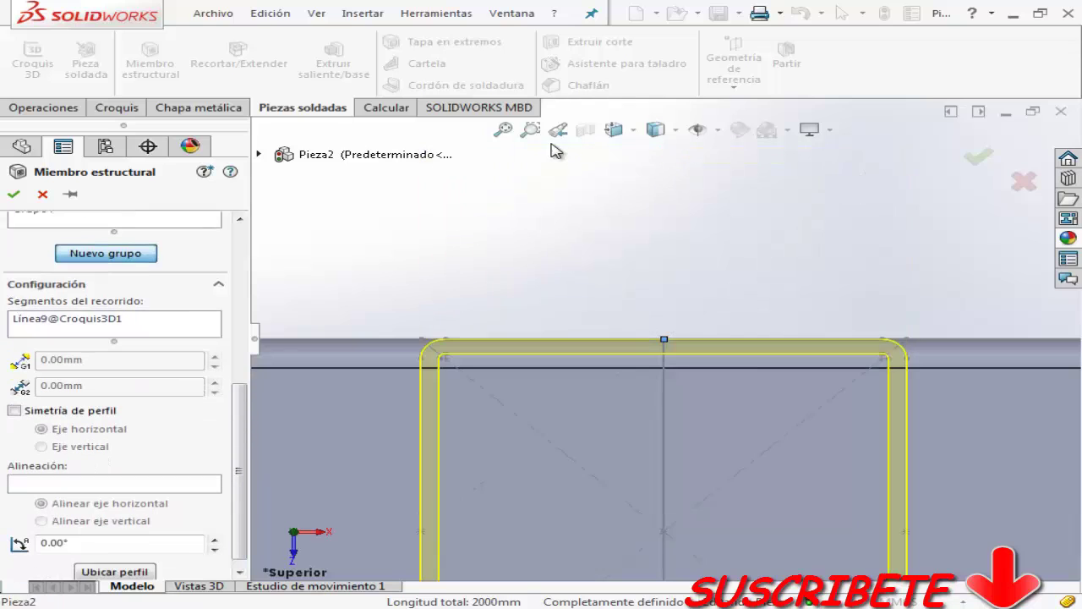
click(510, 131)
click(979, 155)
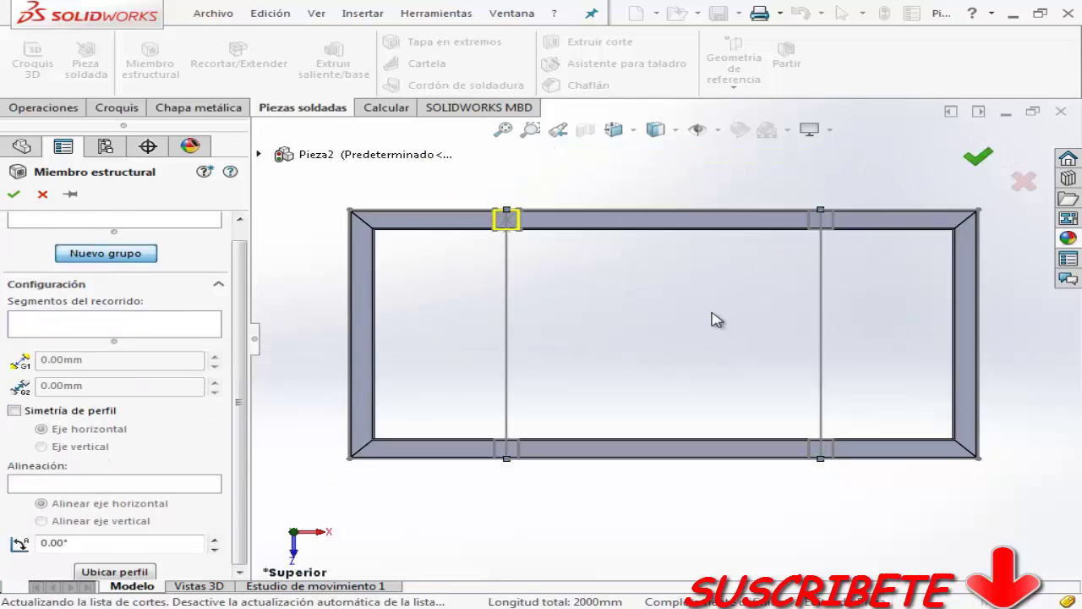
right_drag(701, 363, 794, 274)
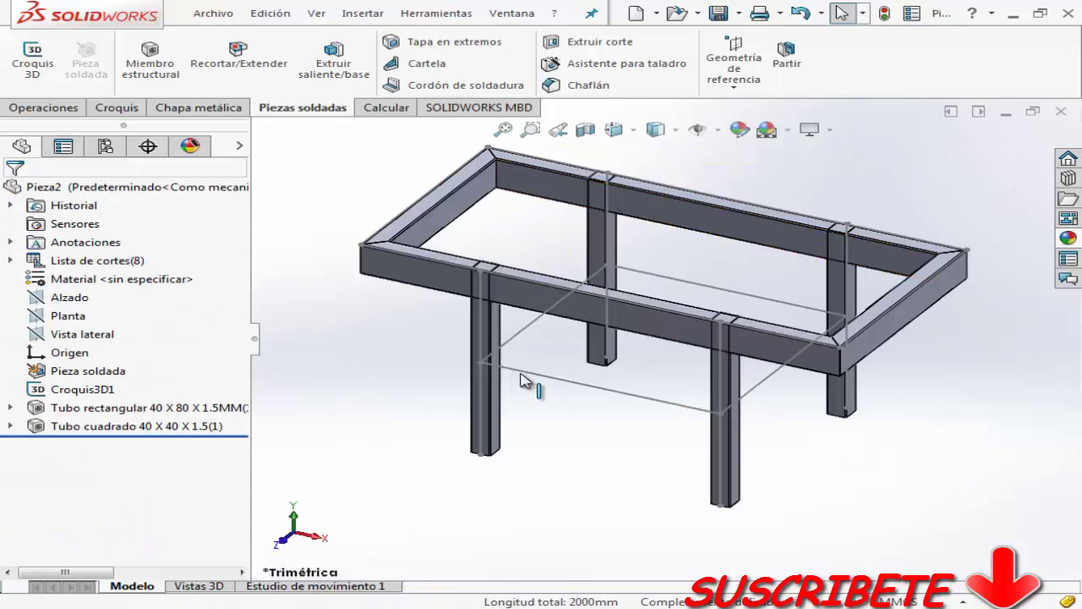
click(149, 55)
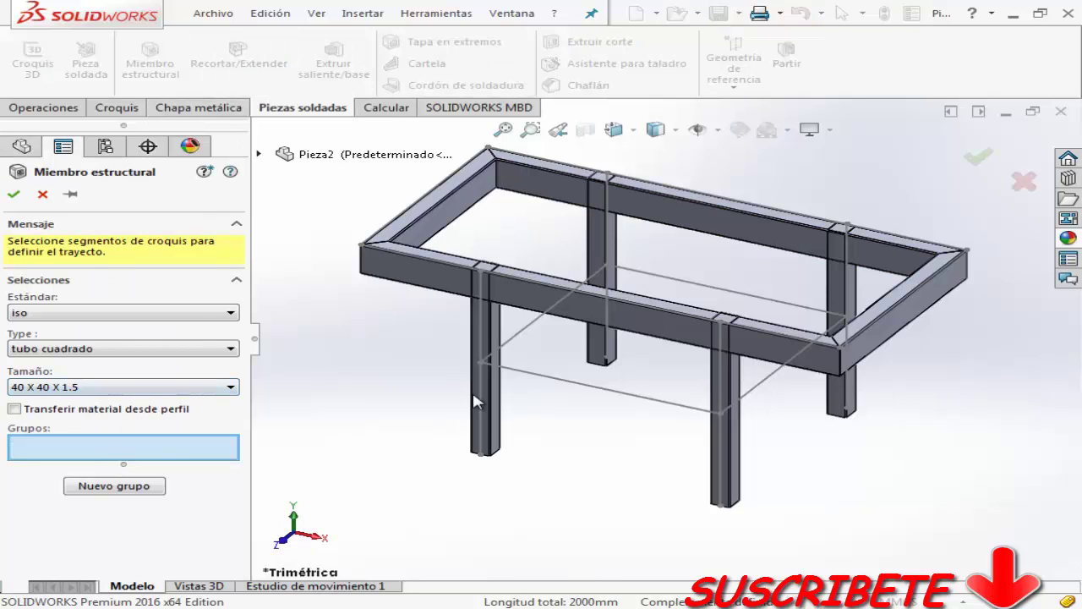
click(549, 386)
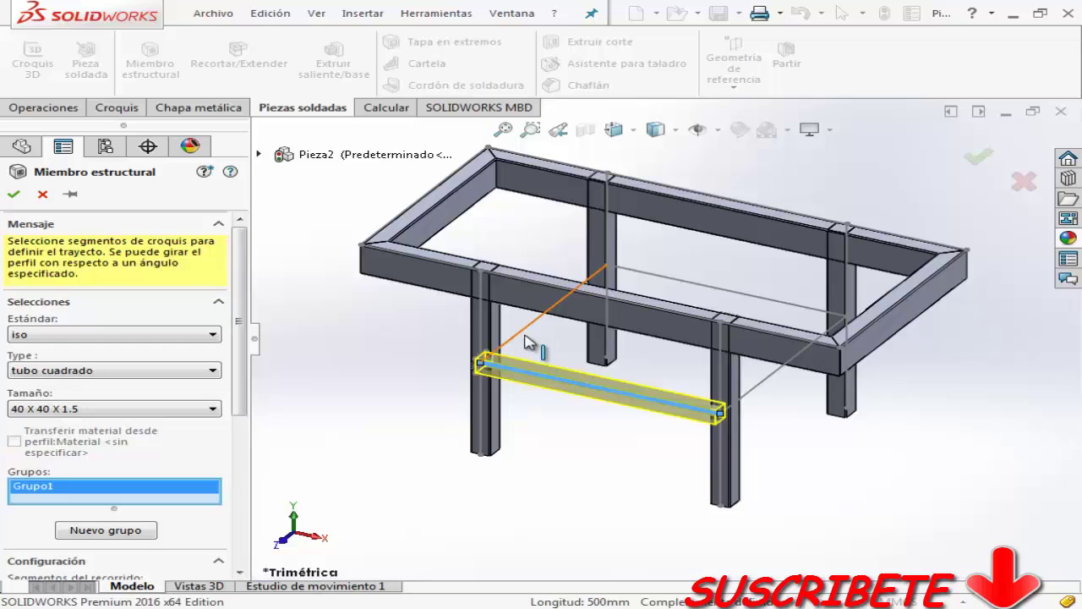
click(526, 338)
click(669, 281)
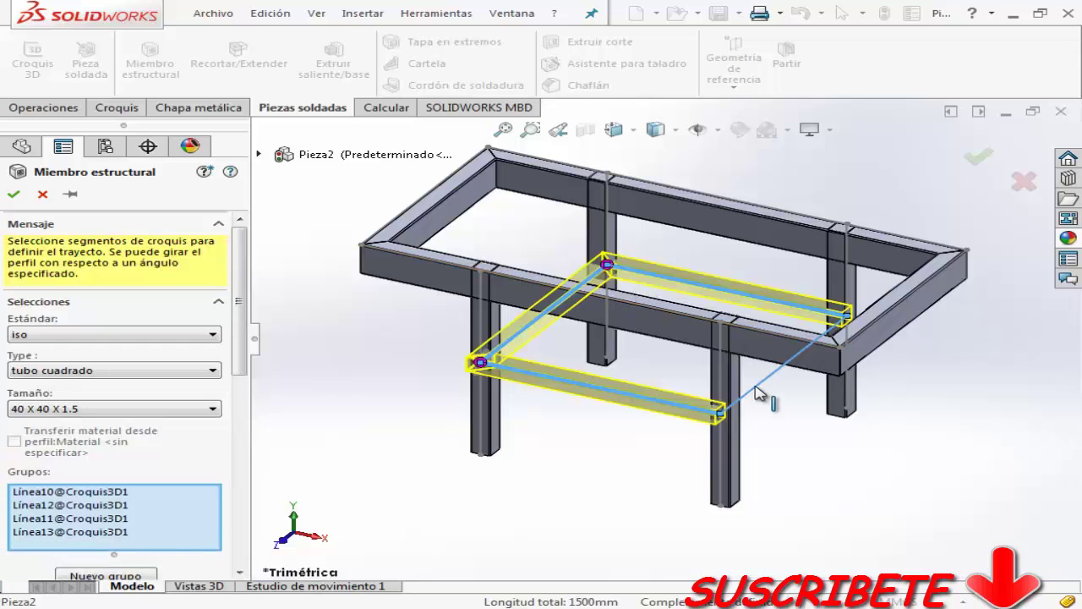
click(763, 380)
scroll(210, 503, down, 5)
scroll(210, 503, down, 1)
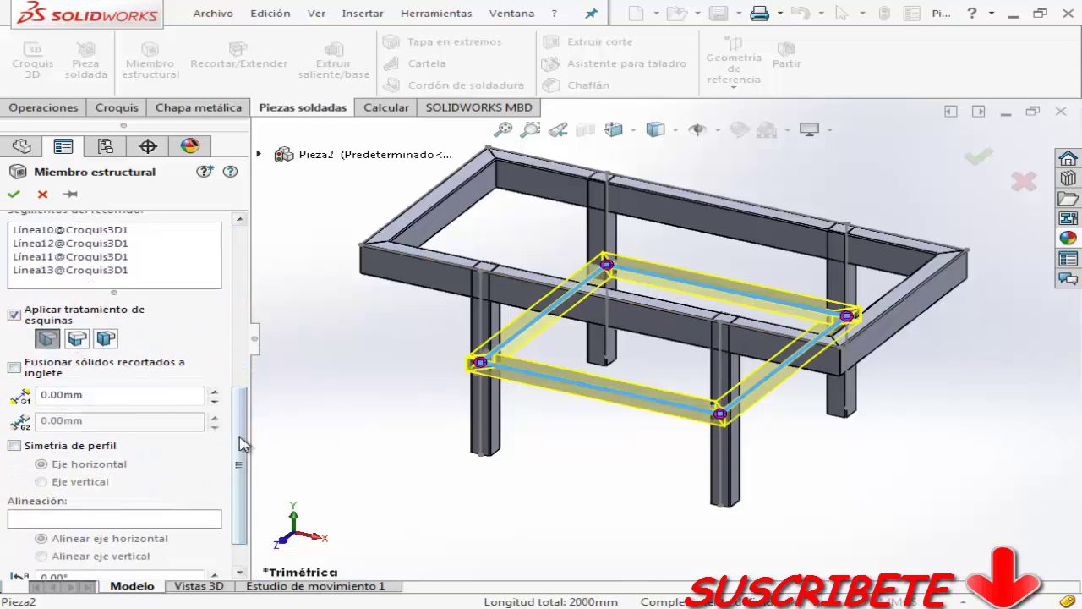
scroll(243, 446, down, 4)
click(135, 560)
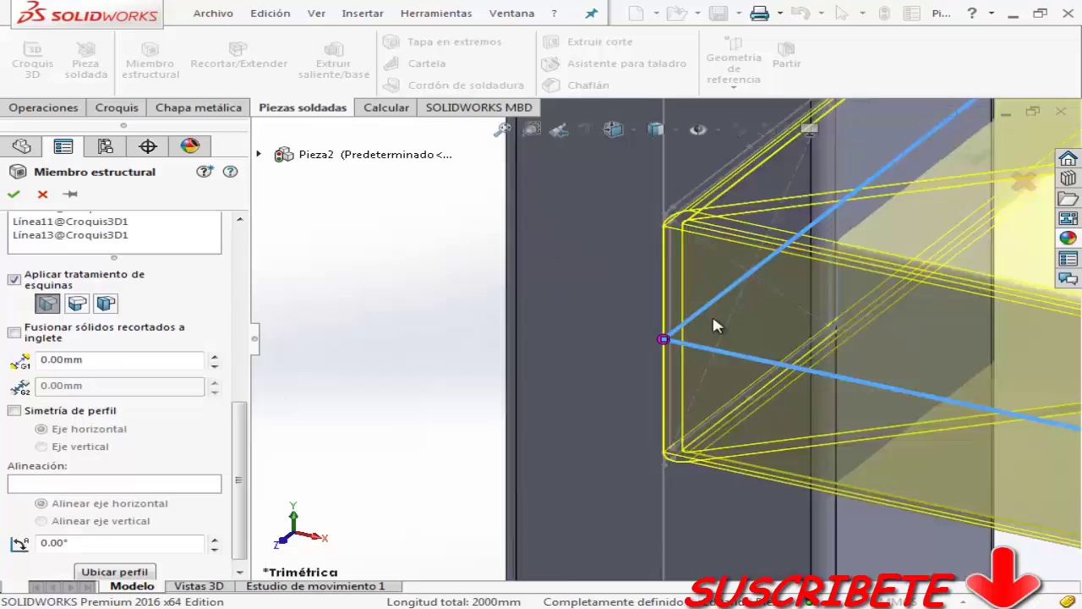
mouse_move(711, 312)
middle_down()
mouse_move(600, 403)
mouse_move(623, 355)
mouse_move(756, 316)
mouse_move(648, 374)
mouse_move(599, 435)
mouse_move(648, 358)
mouse_move(676, 380)
mouse_move(718, 338)
mouse_move(551, 410)
middle_up()
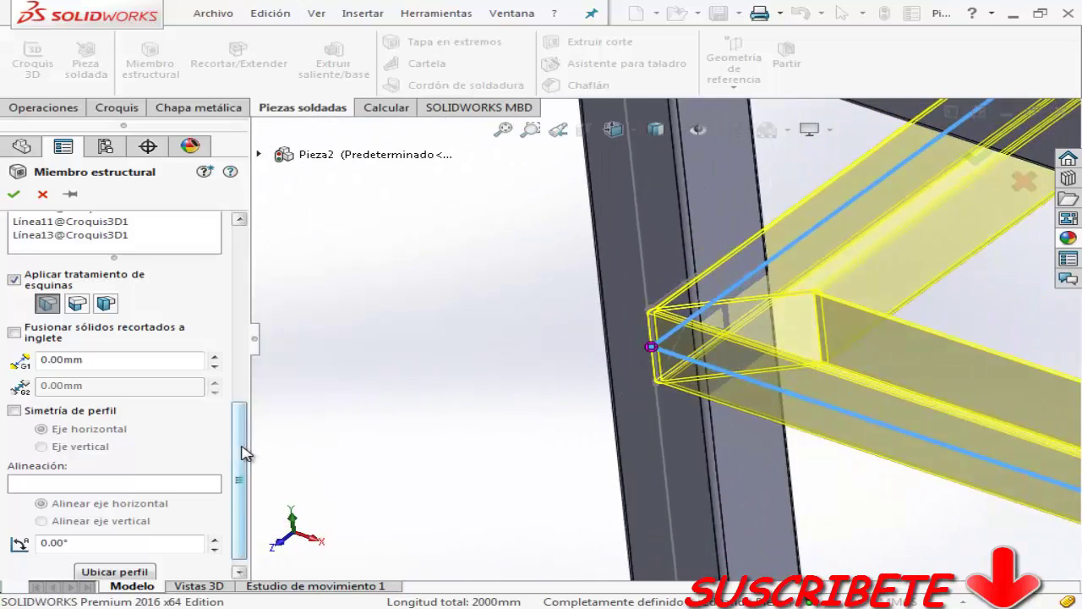
drag(244, 454, 242, 495)
mouse_move(565, 404)
middle_down()
mouse_move(748, 347)
mouse_move(652, 411)
mouse_move(744, 372)
mouse_move(727, 363)
mouse_move(762, 331)
mouse_move(619, 386)
mouse_move(609, 363)
mouse_move(648, 318)
mouse_move(657, 269)
mouse_move(707, 285)
mouse_move(665, 282)
mouse_move(643, 296)
mouse_move(587, 363)
mouse_move(623, 318)
middle_up()
key(Return)
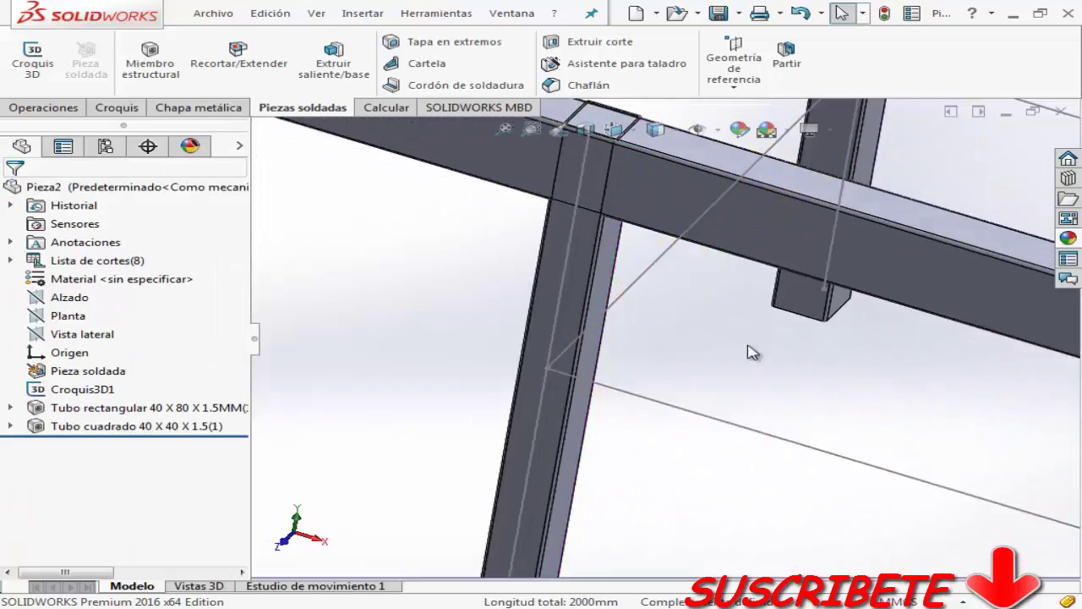
right_drag(652, 410, 805, 480)
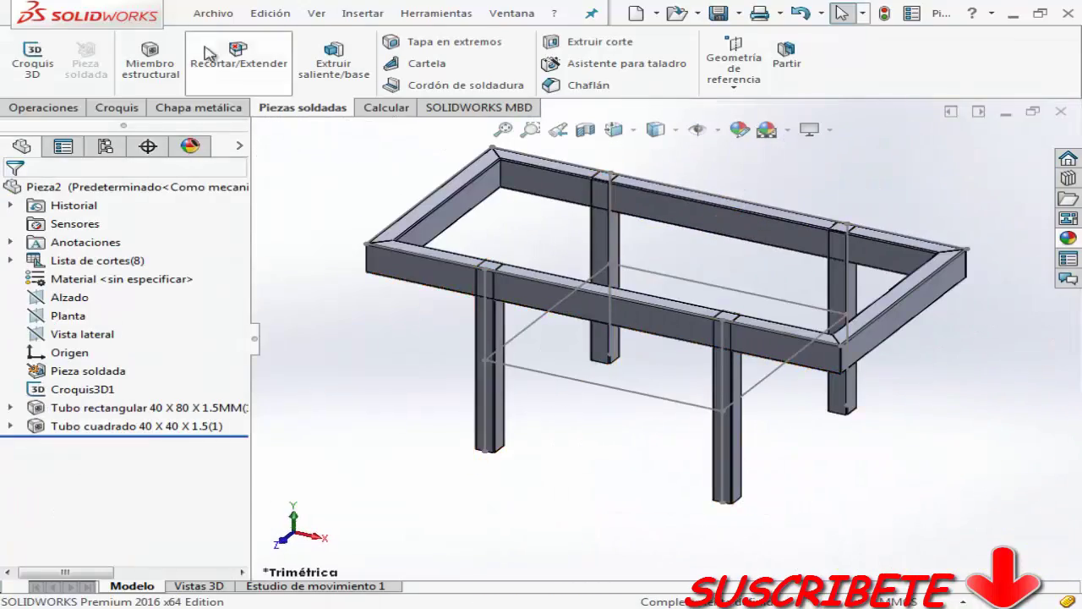
Start a new square-tube member along the front lower sketch line.
click(151, 57)
click(101, 451)
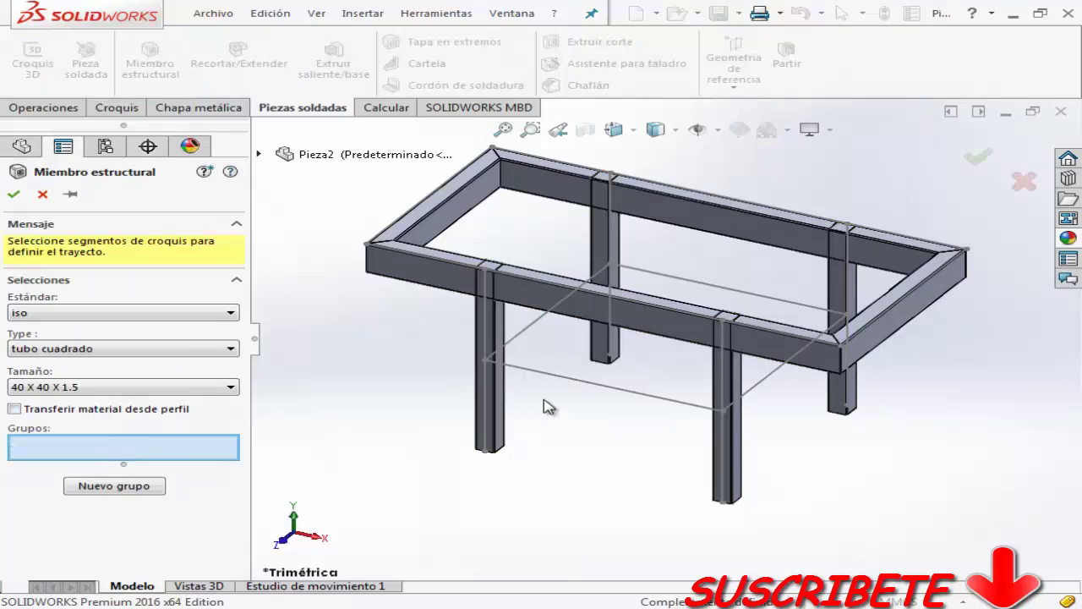
click(551, 385)
scroll(545, 379, down, 2)
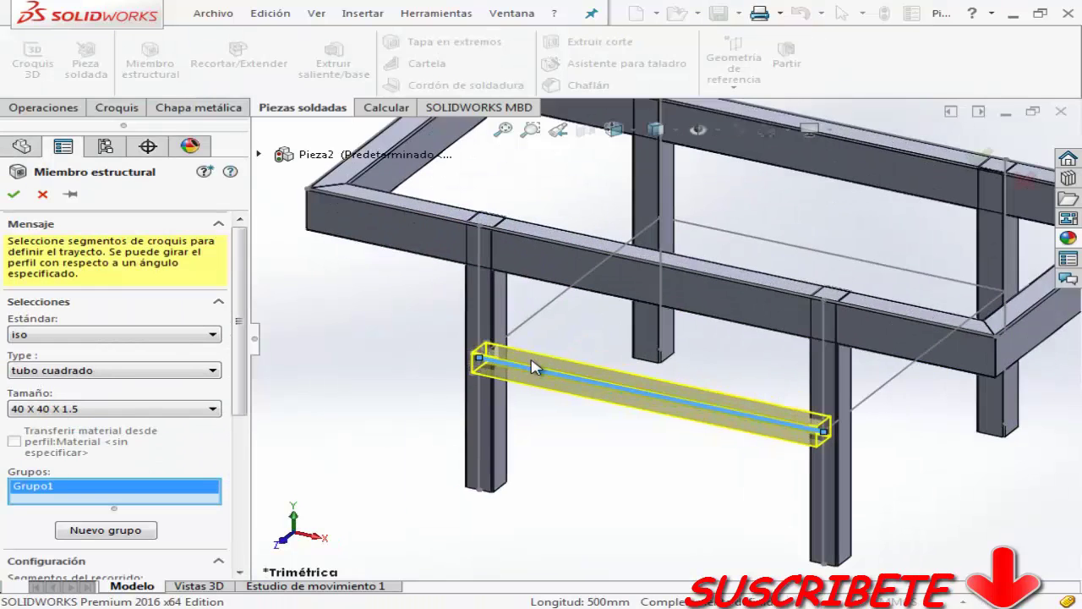
scroll(531, 367, down, 3)
mouse_move(814, 423)
middle_down()
mouse_move(719, 423)
mouse_move(763, 429)
middle_up()
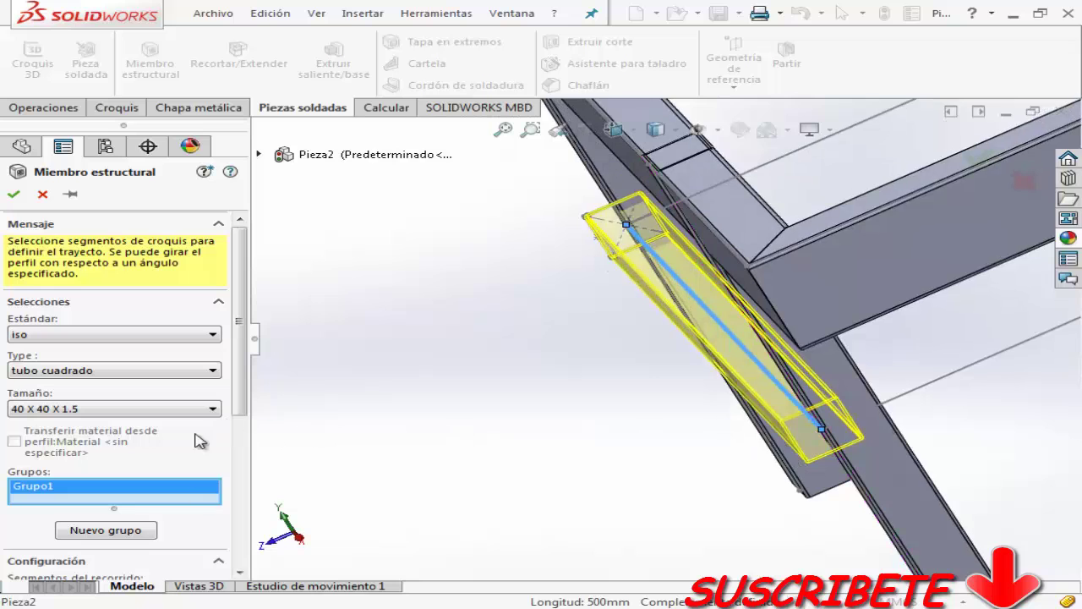
scroll(742, 441, up, 5)
Add the back, left and right lower sketch lines, each in its own new group.
click(127, 530)
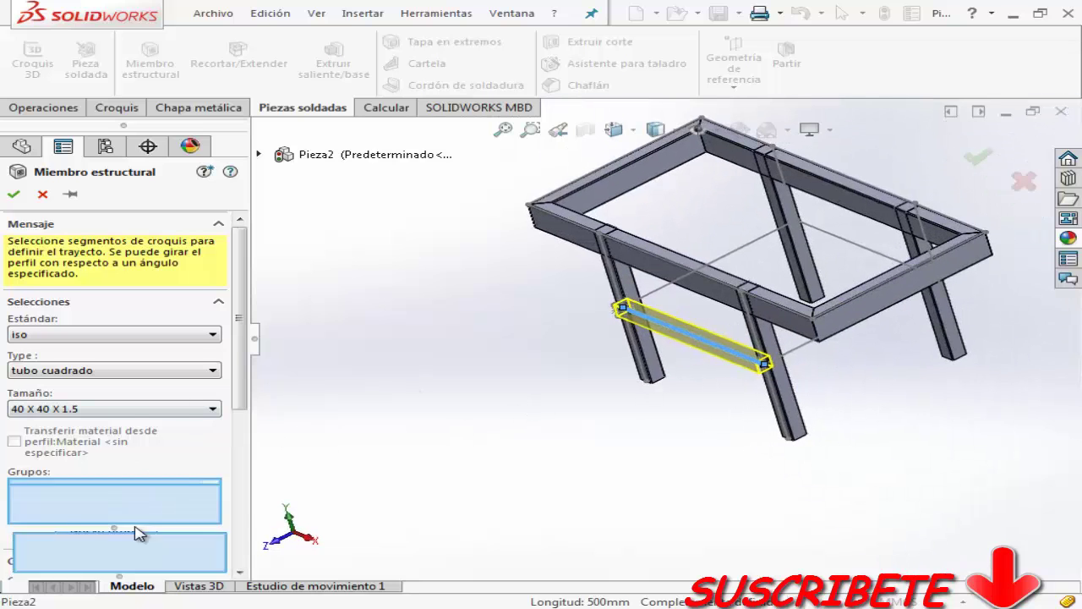
click(855, 255)
click(113, 555)
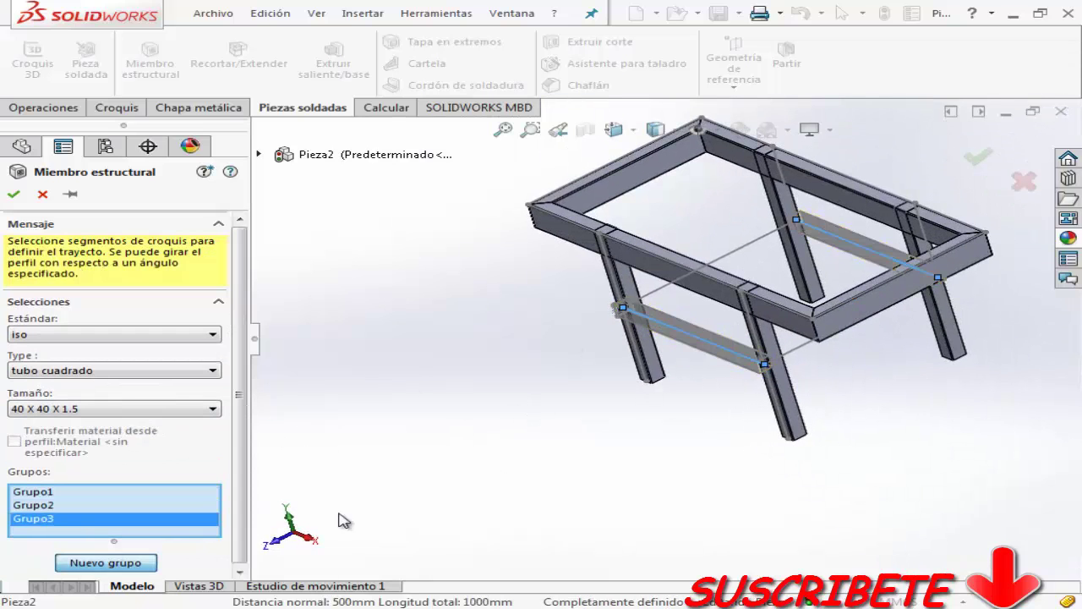
click(749, 244)
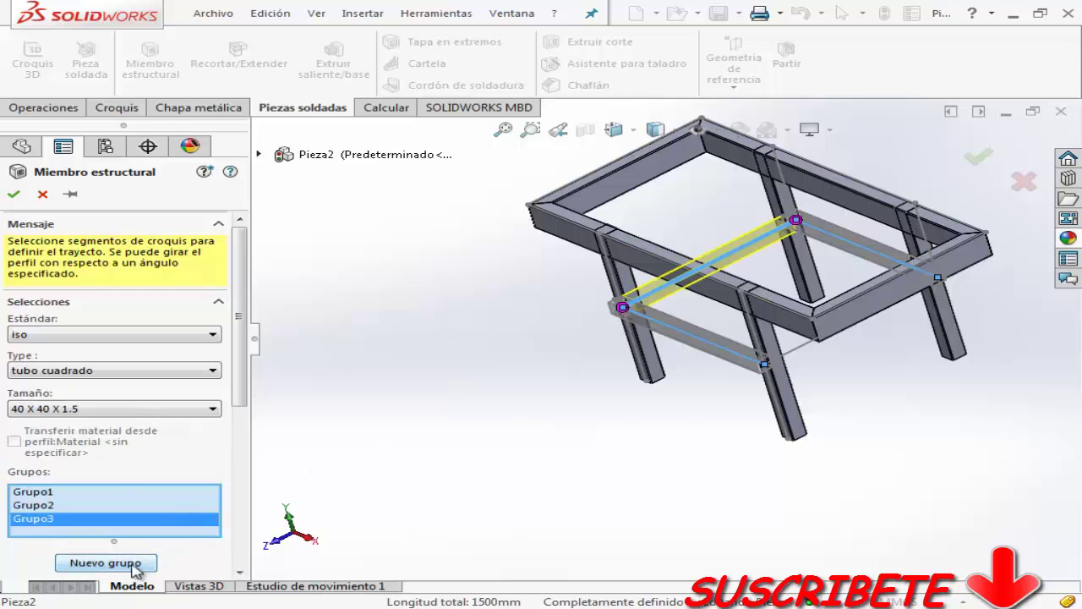
click(105, 562)
click(850, 320)
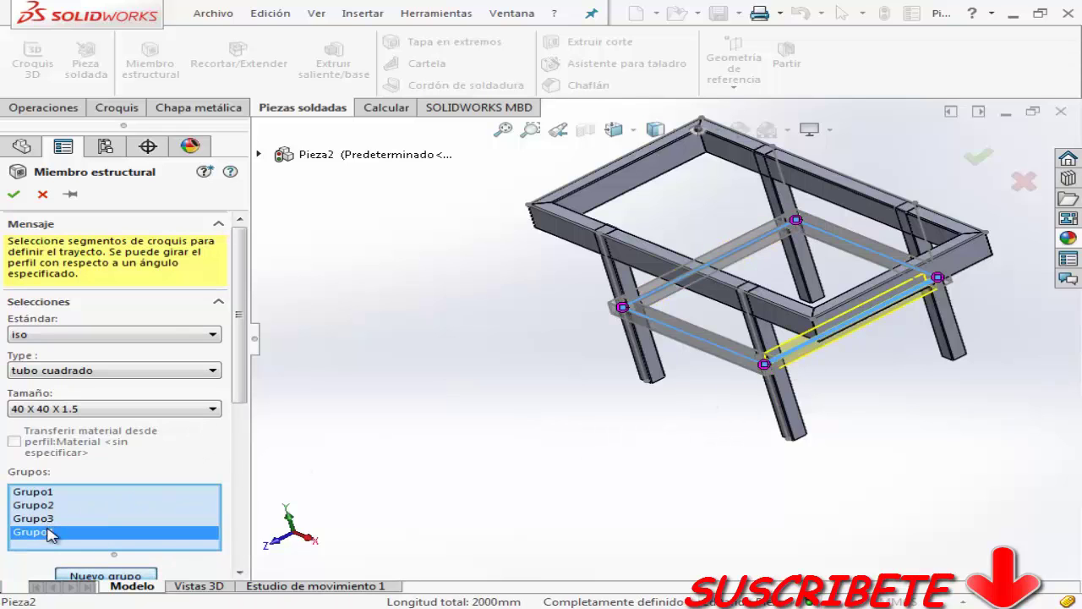
Anchor the rail profile at its centre point, then select Grupo3.
scroll(163, 530, down, 5)
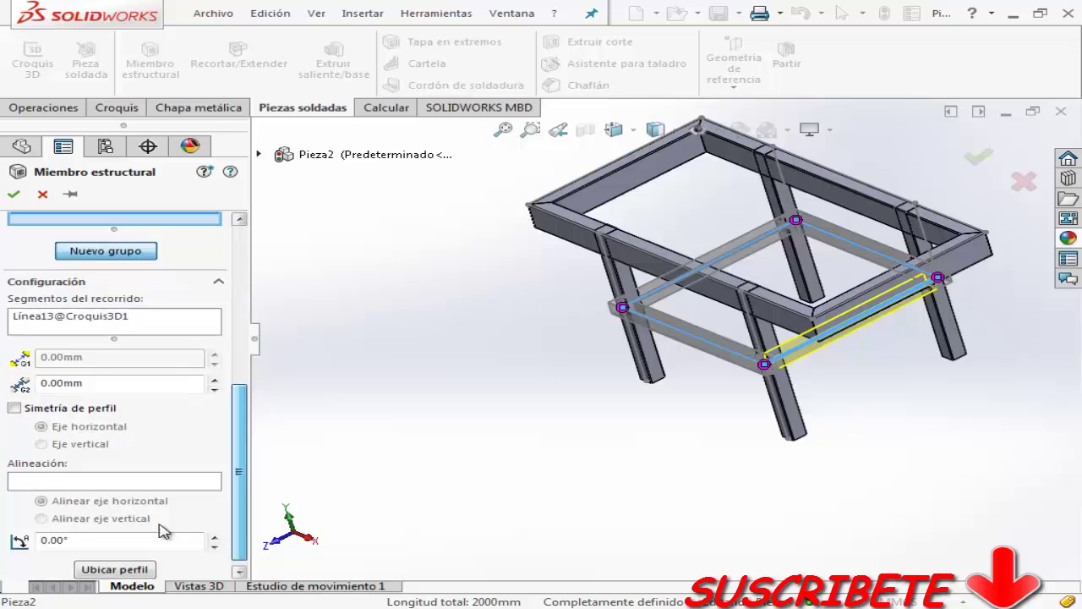
click(131, 571)
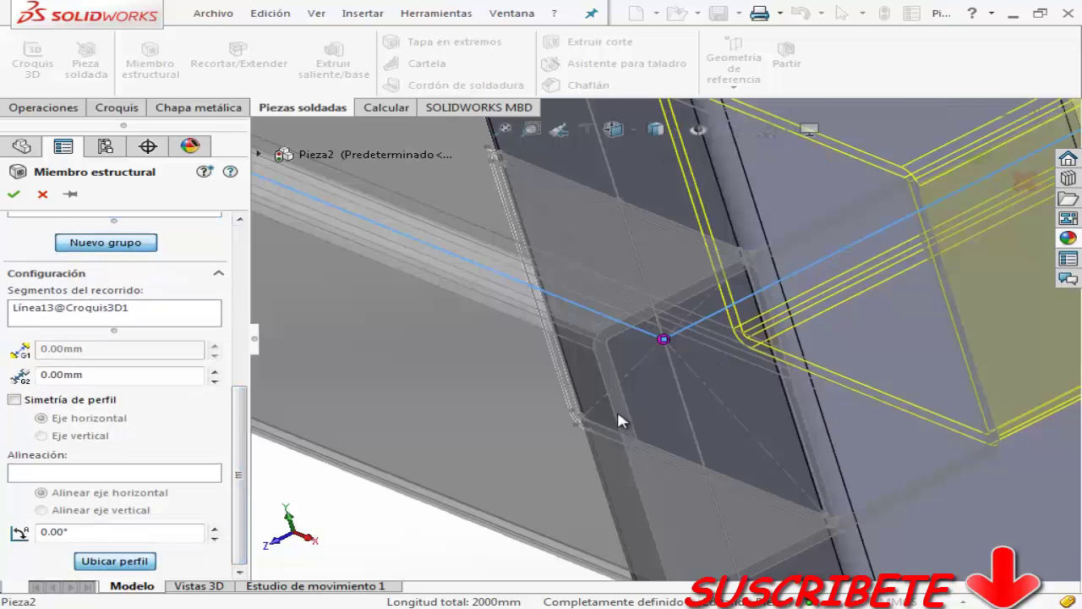
click(505, 131)
key(space)
click(786, 382)
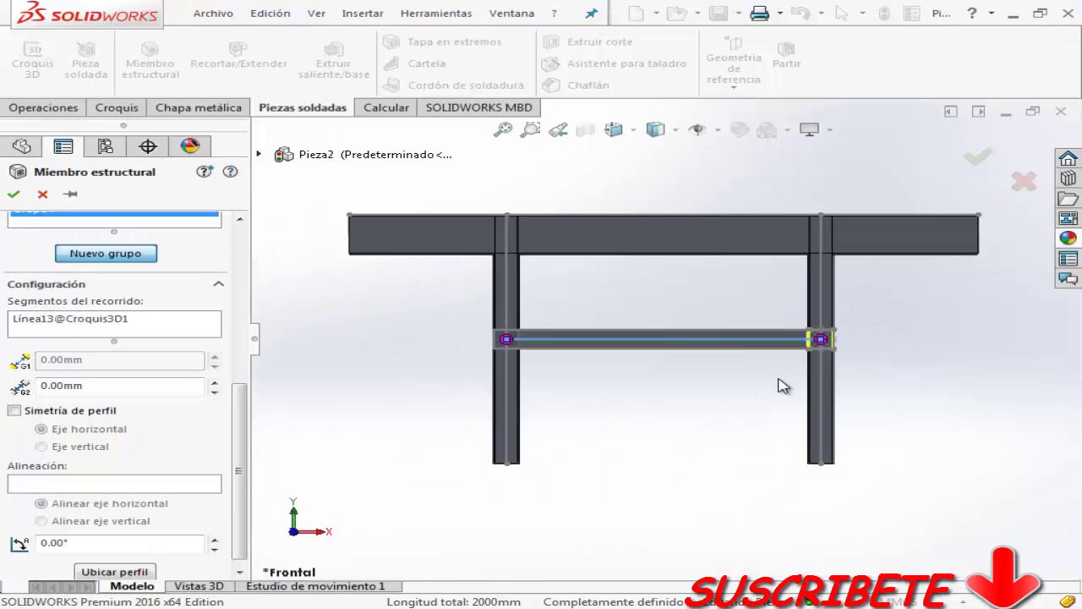
drag(240, 476, 245, 482)
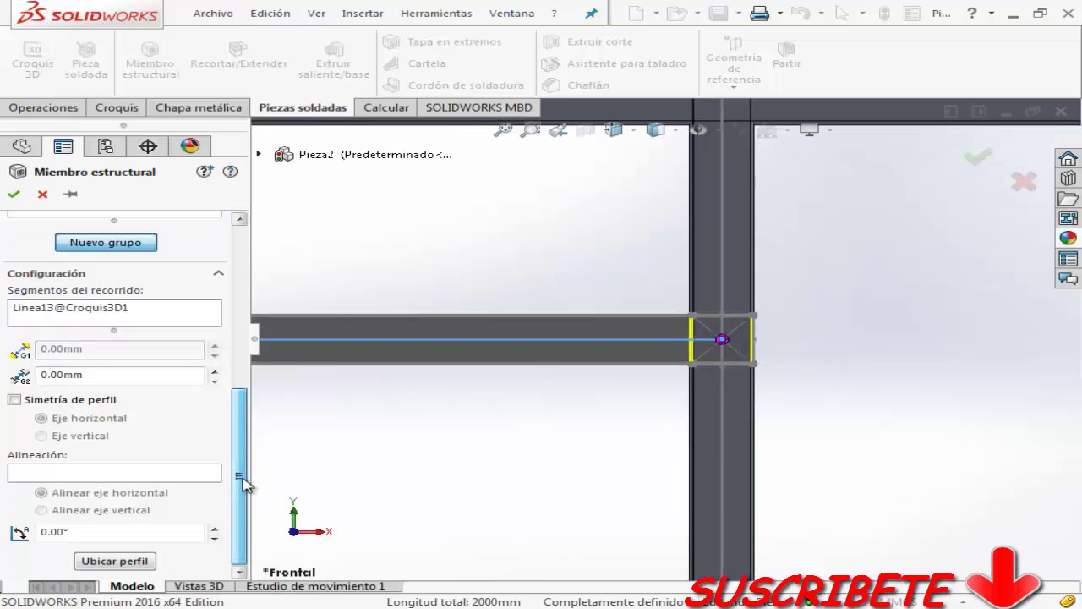
click(118, 561)
click(904, 346)
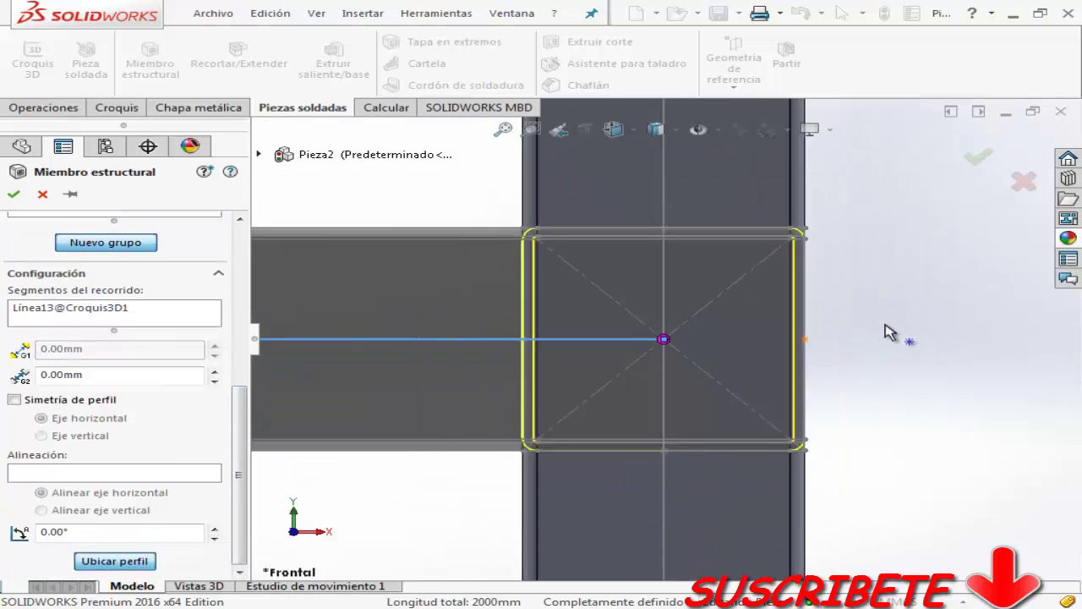
middle_drag(567, 282, 524, 339)
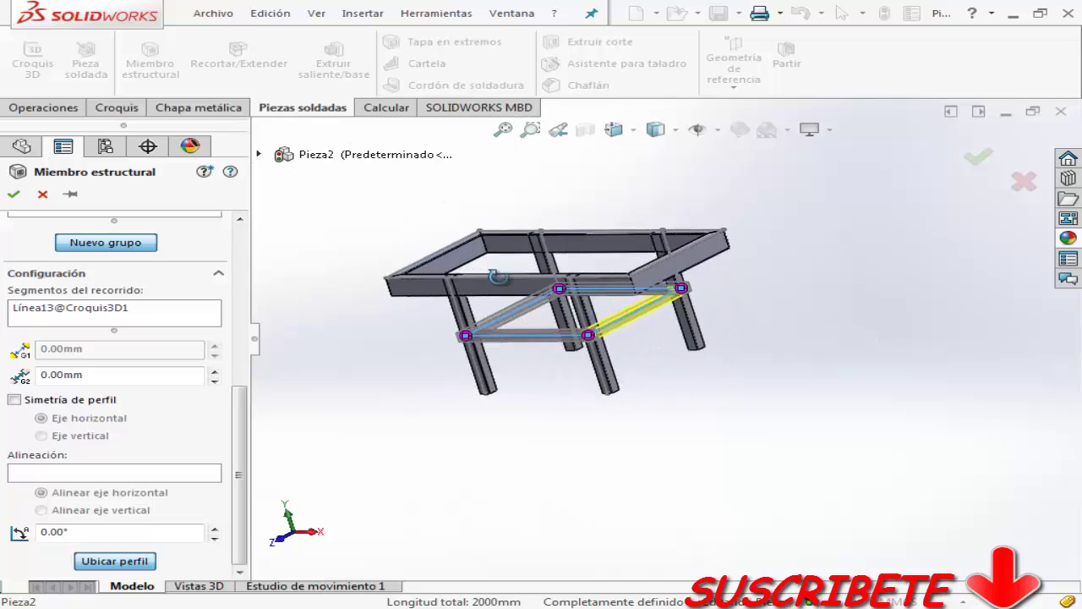
drag(241, 422, 241, 338)
click(46, 337)
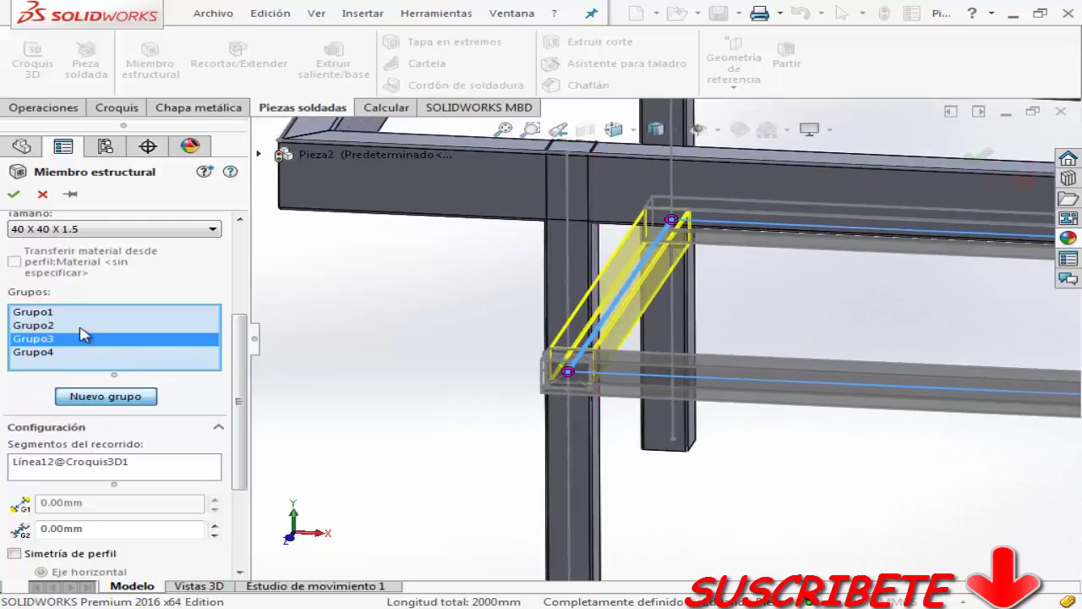
Reposition the Grupo2 rail profile while orbiting around its end joint.
click(80, 326)
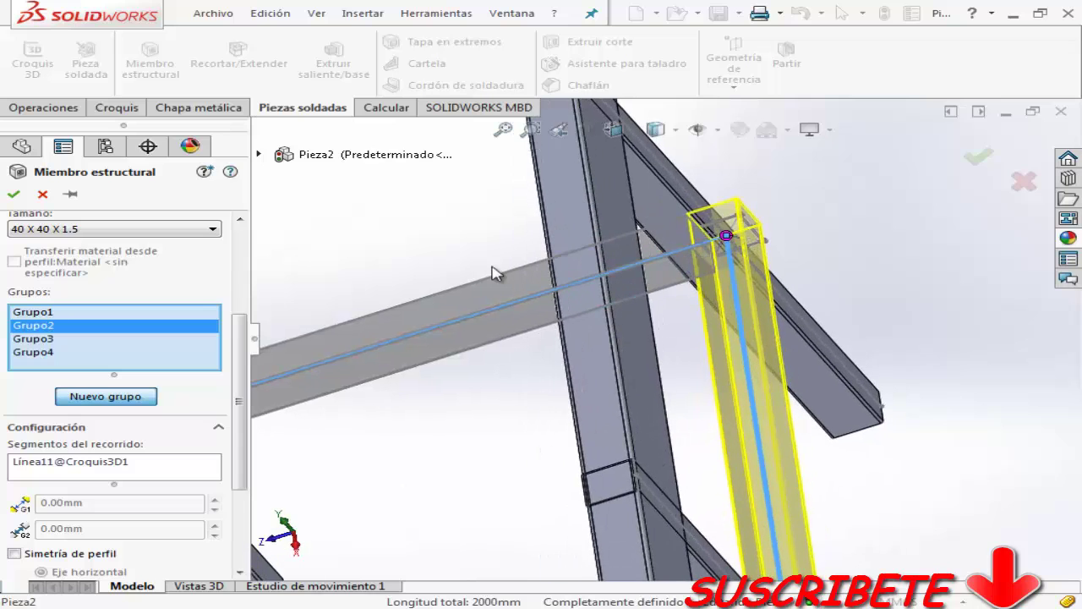
drag(245, 340, 234, 481)
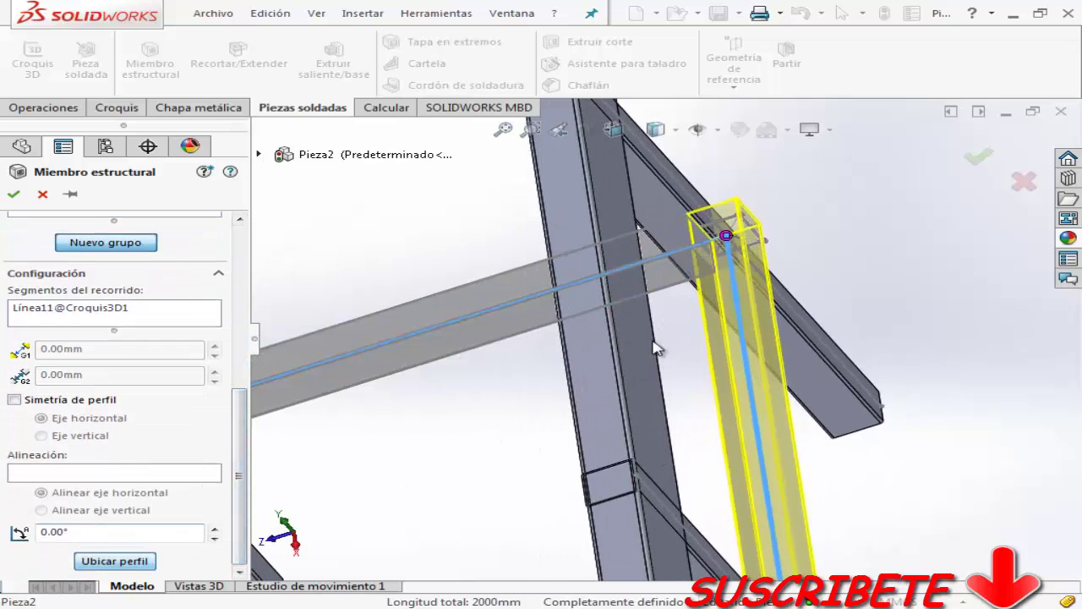
click(118, 561)
scroll(845, 308, up, 3)
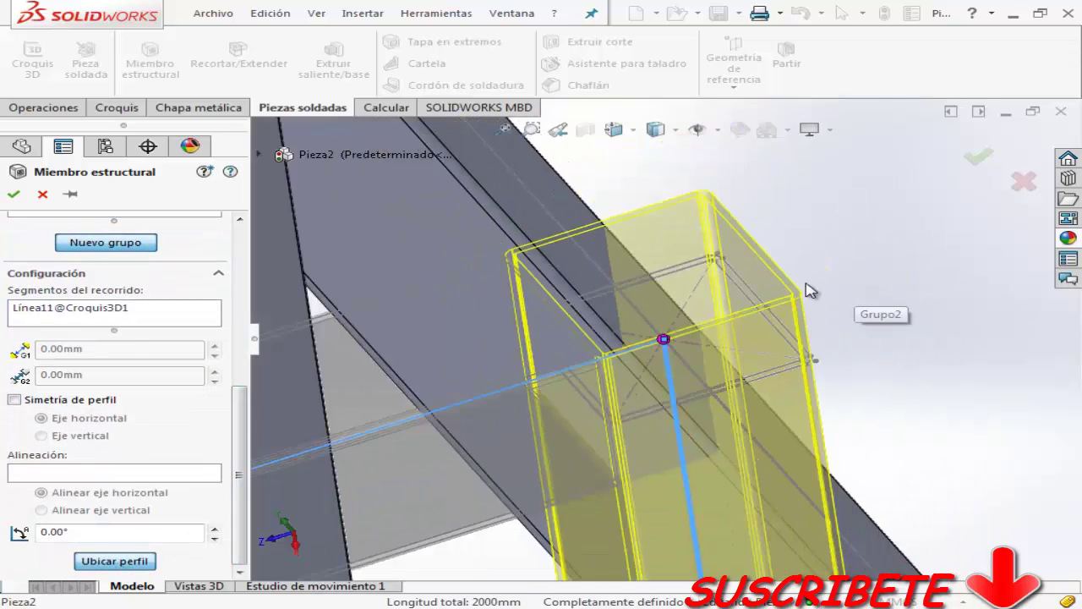
middle_drag(821, 310, 756, 292)
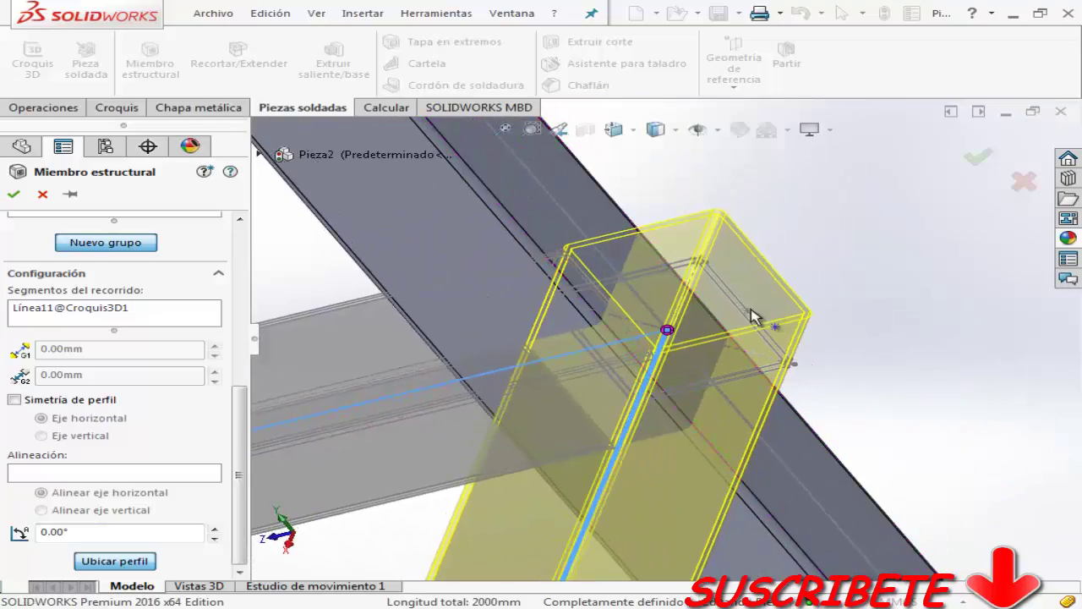
scroll(751, 314, up, 2)
middle_drag(751, 314, 856, 359)
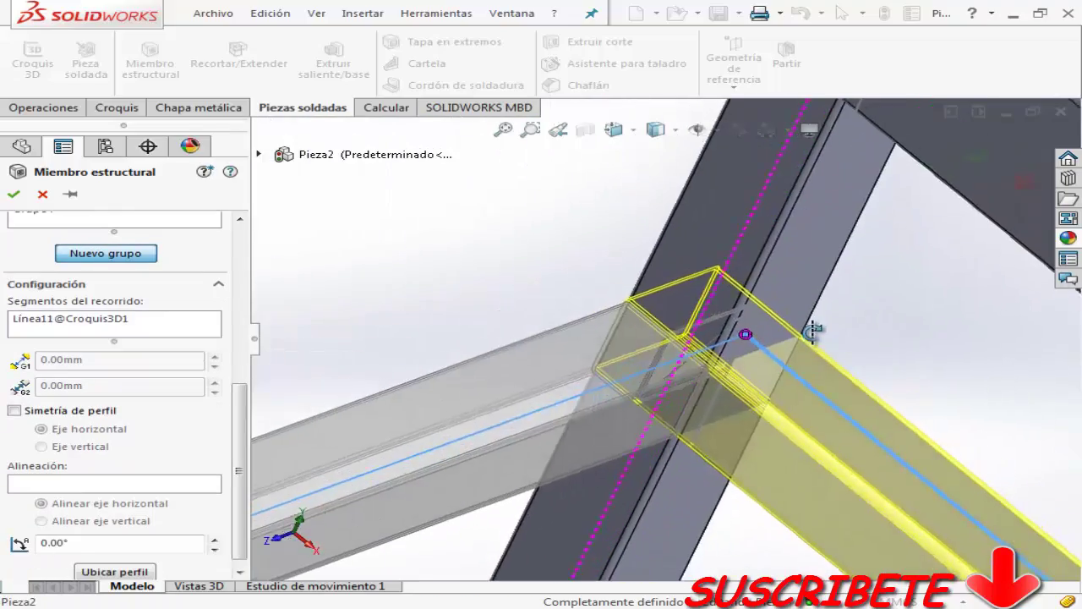
scroll(855, 359, up, 3)
scroll(765, 427, down, 3)
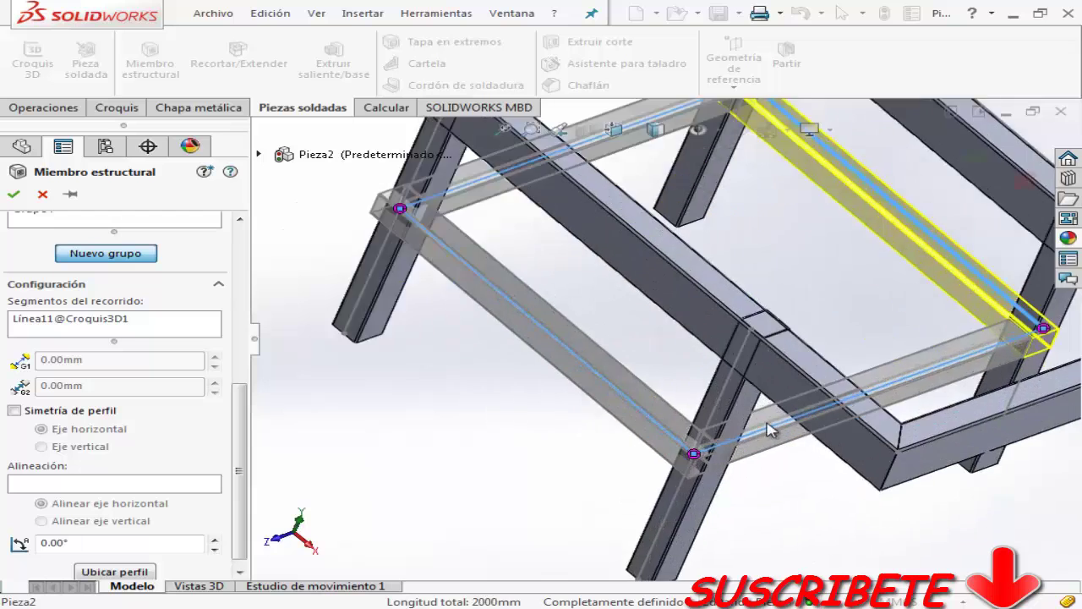
scroll(727, 414, down, 2)
scroll(727, 414, up, 2)
scroll(524, 313, up, 2)
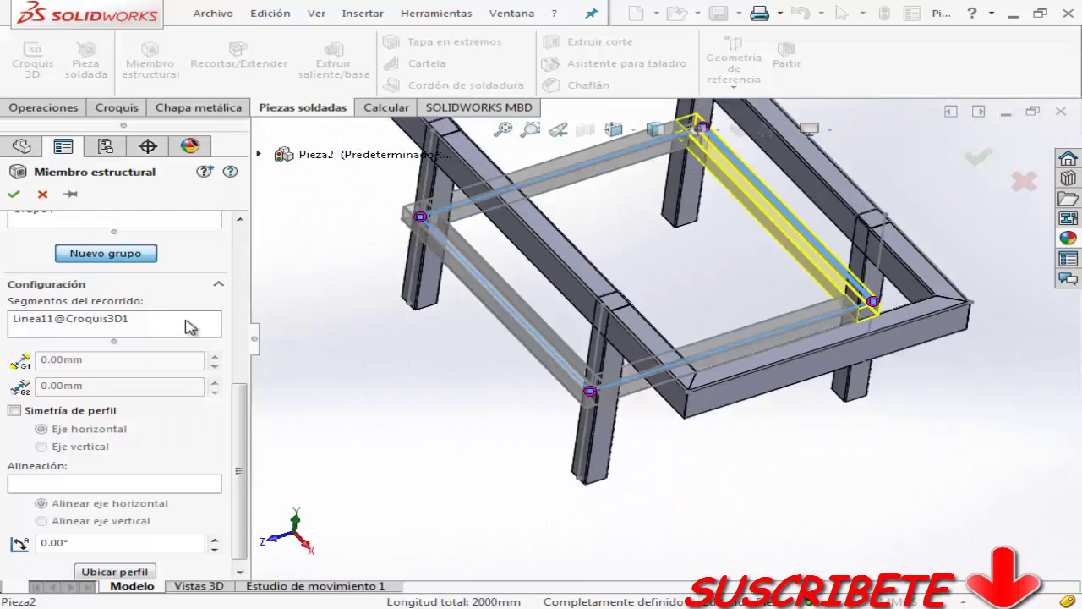
mouse_move(243, 406)
mouse_down()
mouse_move(243, 332)
mouse_move(244, 452)
mouse_up()
Snap the Grupo1 rail profile to a tube corner and check it from the right side.
click(102, 318)
click(111, 561)
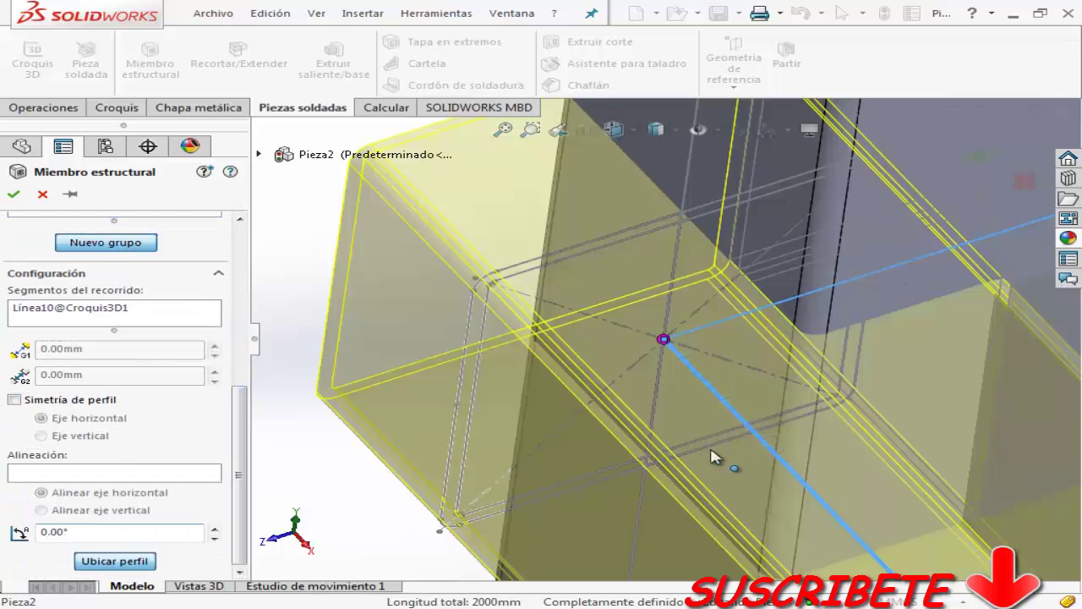
click(440, 518)
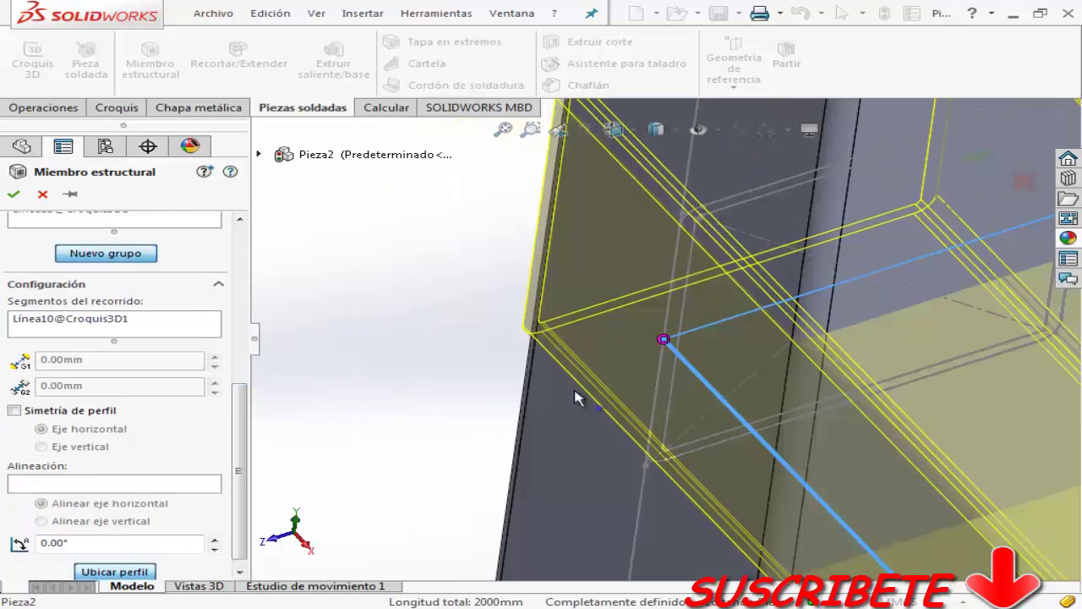
key(space)
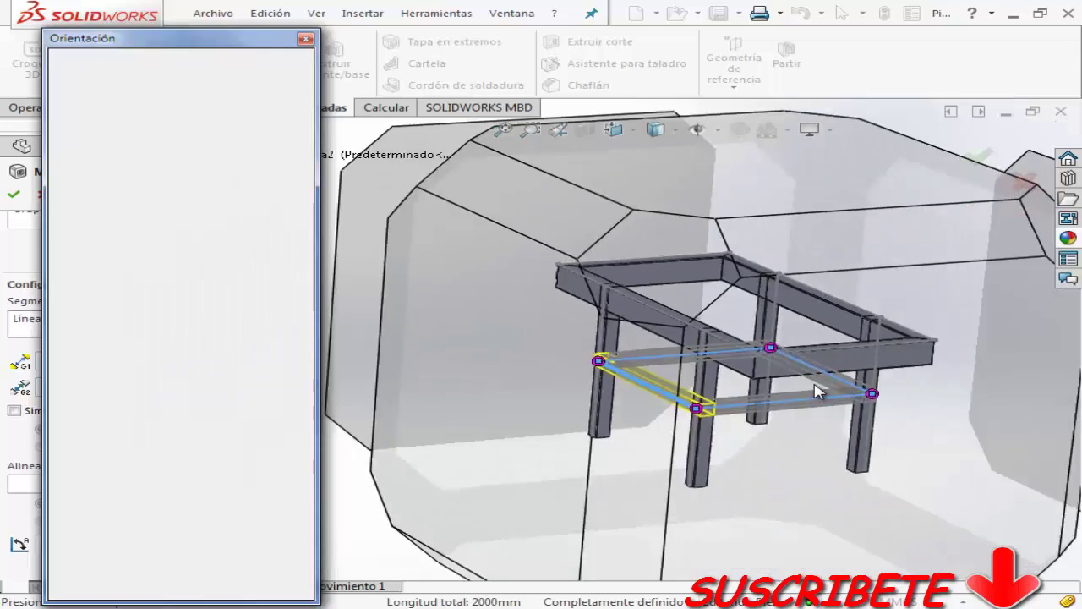
click(178, 160)
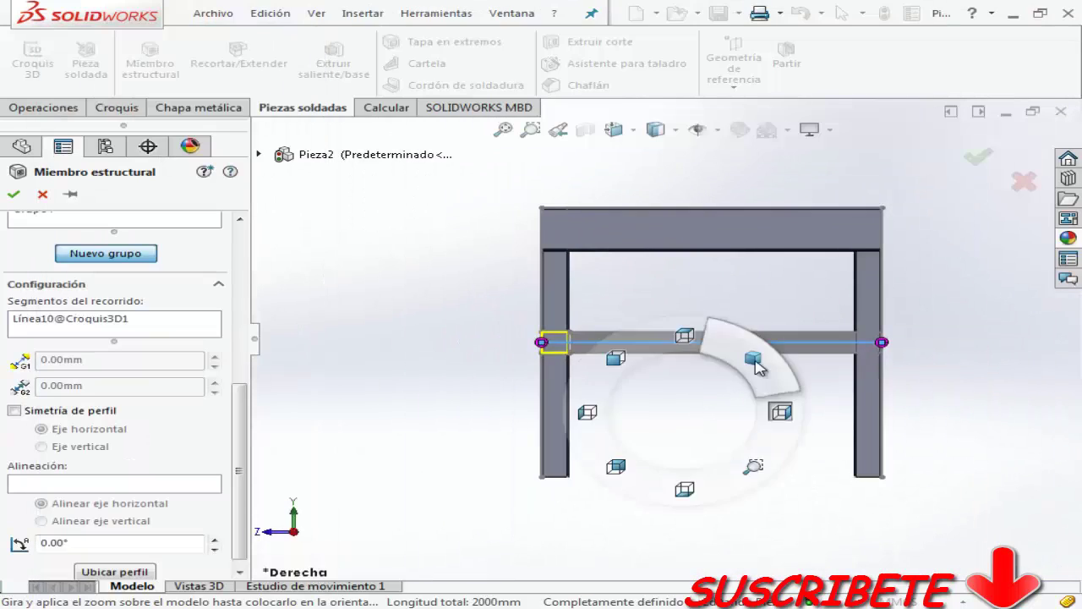
right_drag(706, 395, 761, 355)
Accept the lower-rail member and select a rail face at a leg joint.
key(Return)
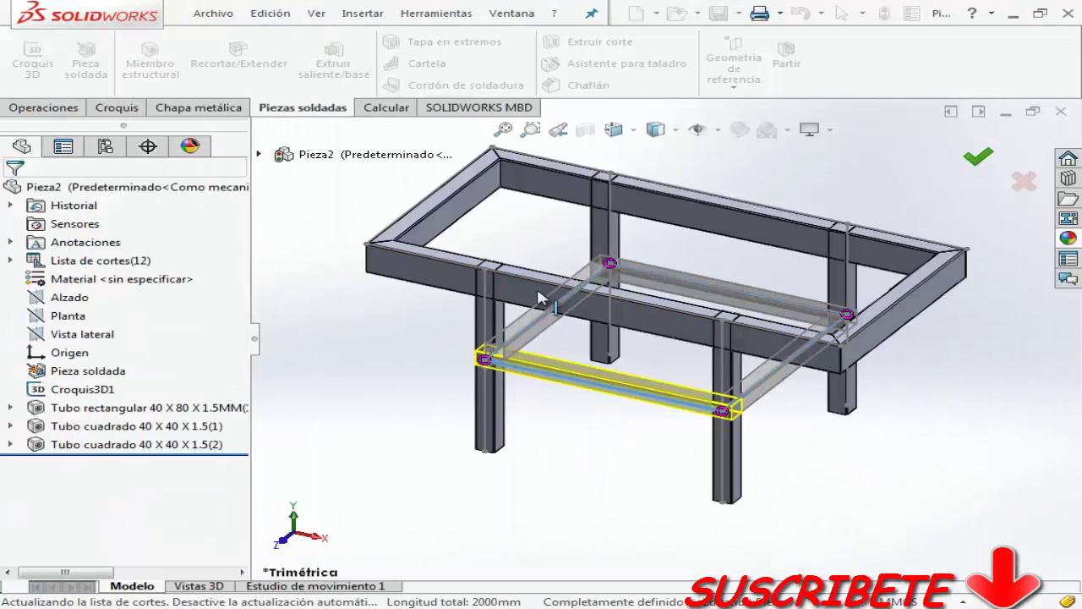
scroll(623, 273, down, 5)
scroll(608, 282, down, 5)
click(578, 329)
Inspect the rail joint from below, return to trimetric, and open Recortar/Extender.
scroll(578, 331, up, 3)
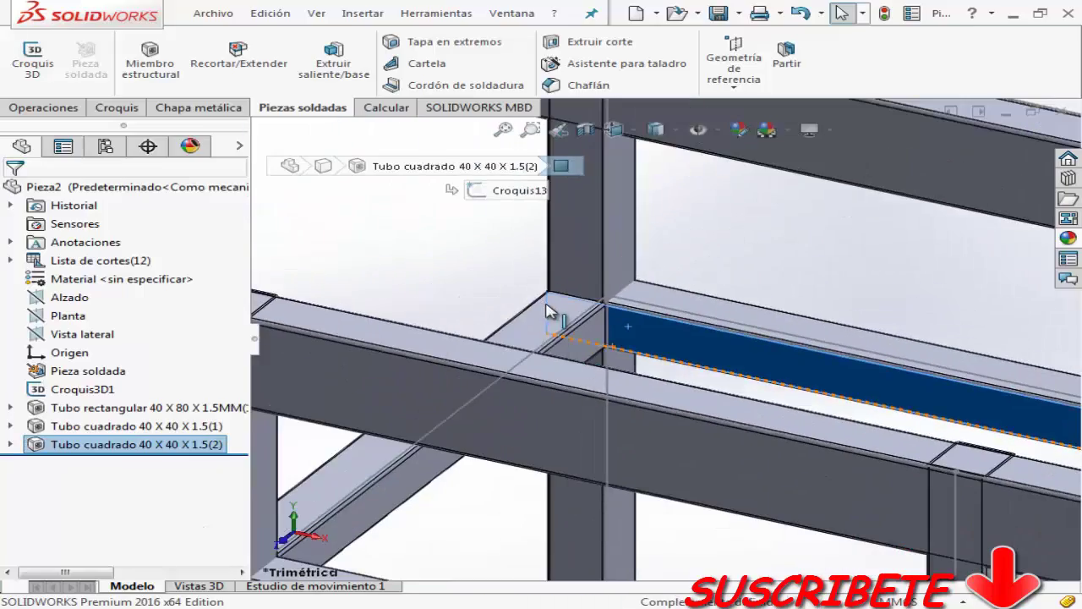
mouse_move(578, 331)
middle_down()
mouse_move(721, 425)
mouse_move(735, 283)
middle_up()
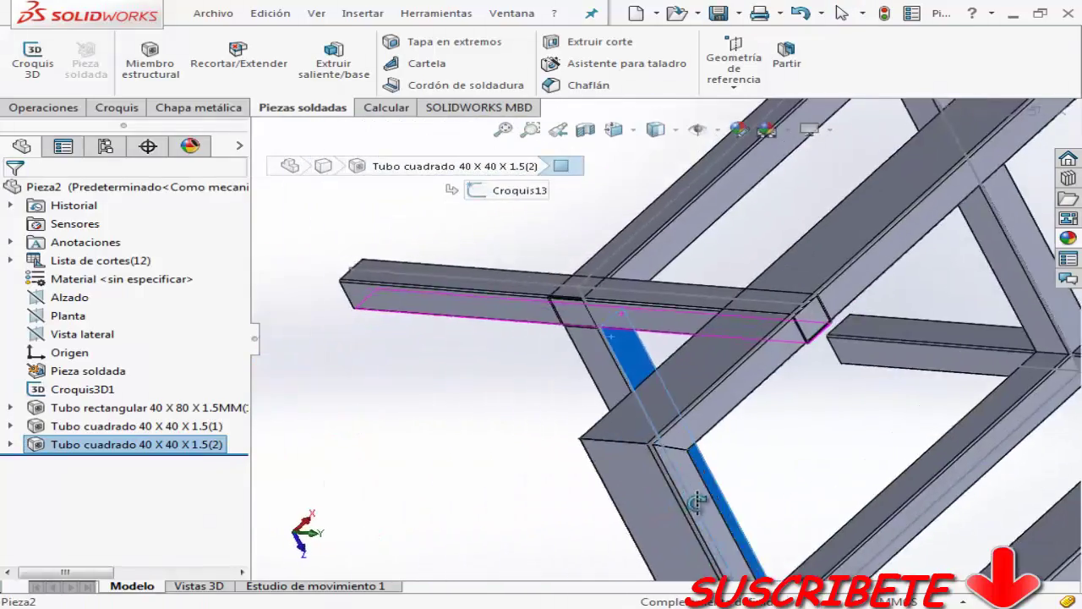
right_drag(736, 283, 738, 296)
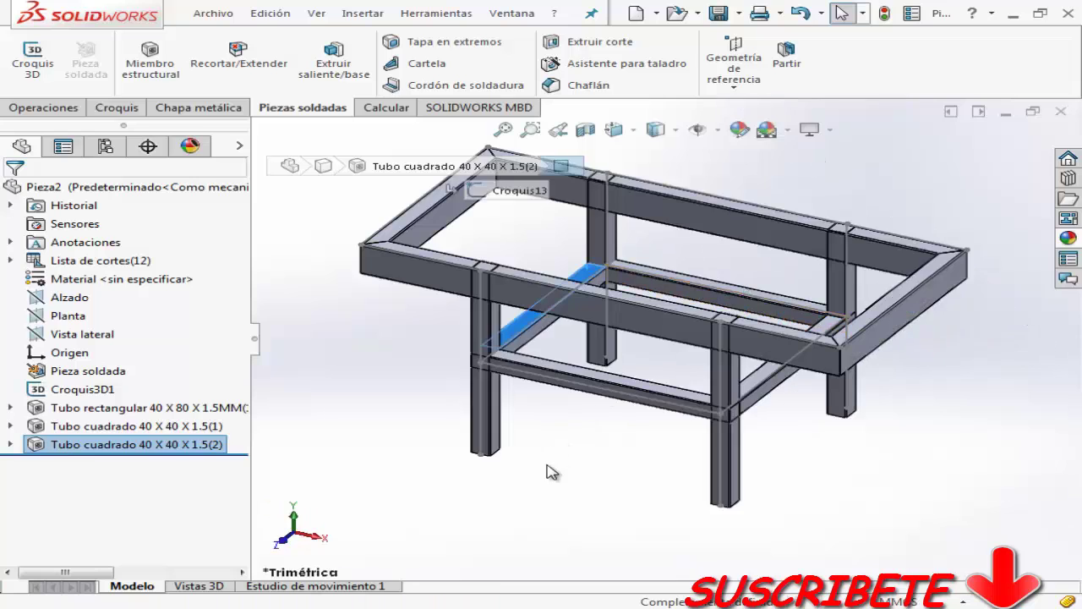
click(238, 55)
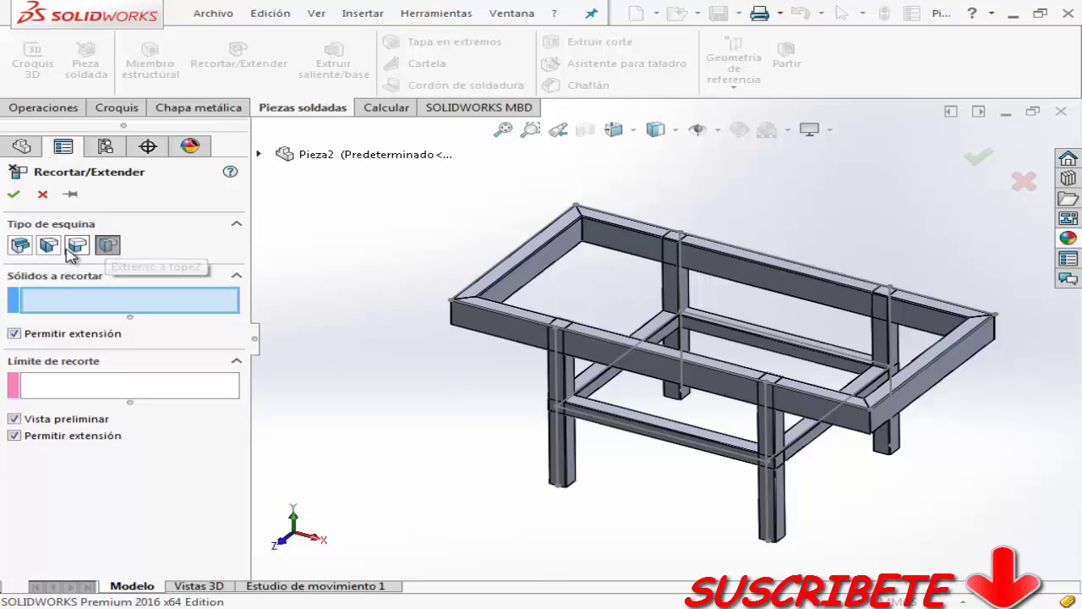
Choose a trimmed-end corner type and select the back and front lower rails to trim.
click(21, 245)
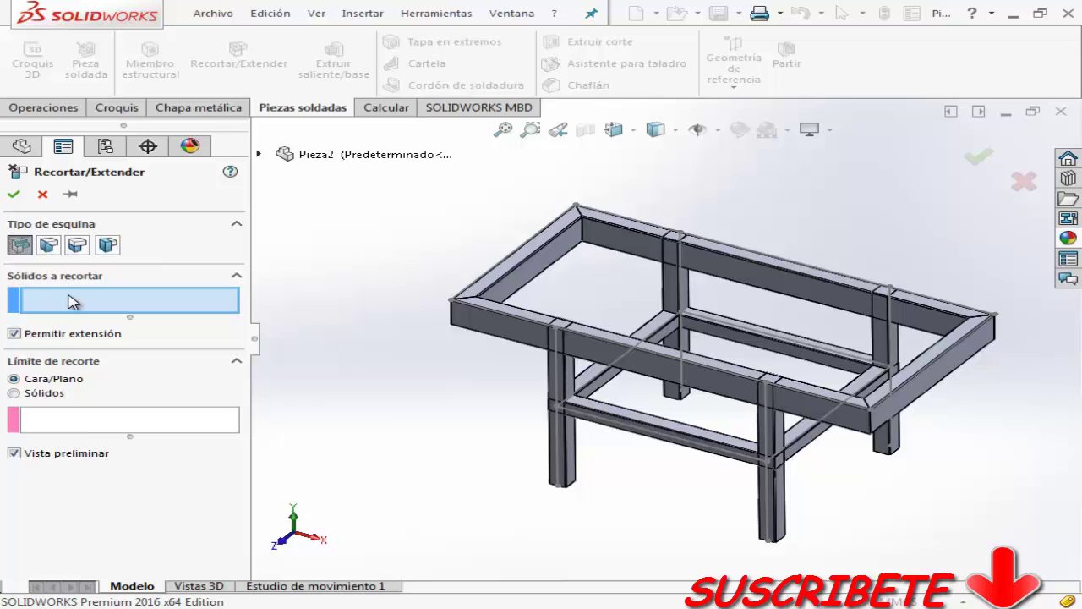
click(769, 342)
click(681, 440)
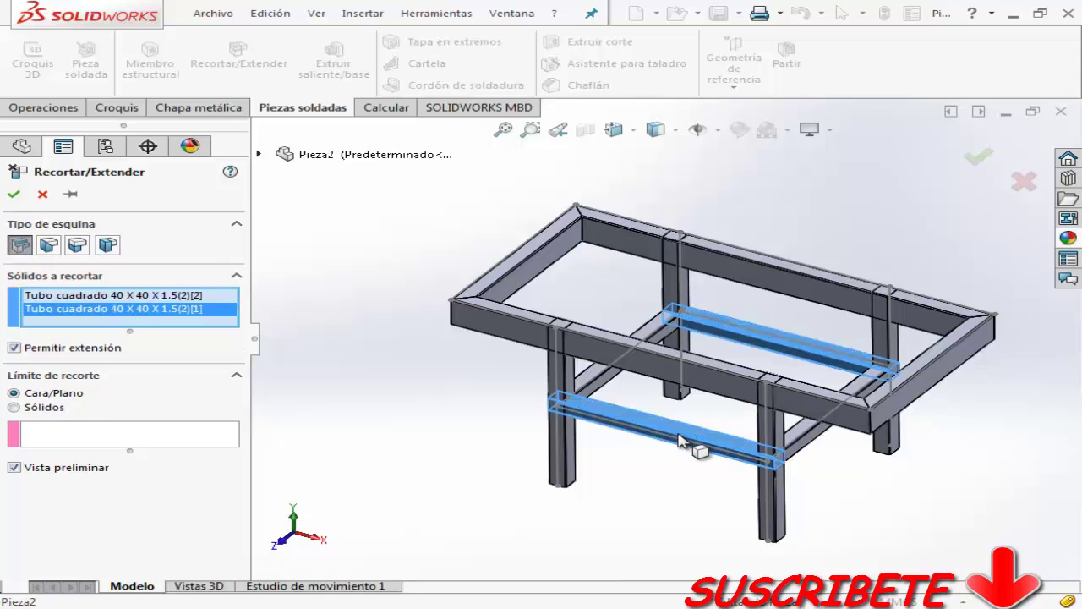
scroll(598, 392, down, 5)
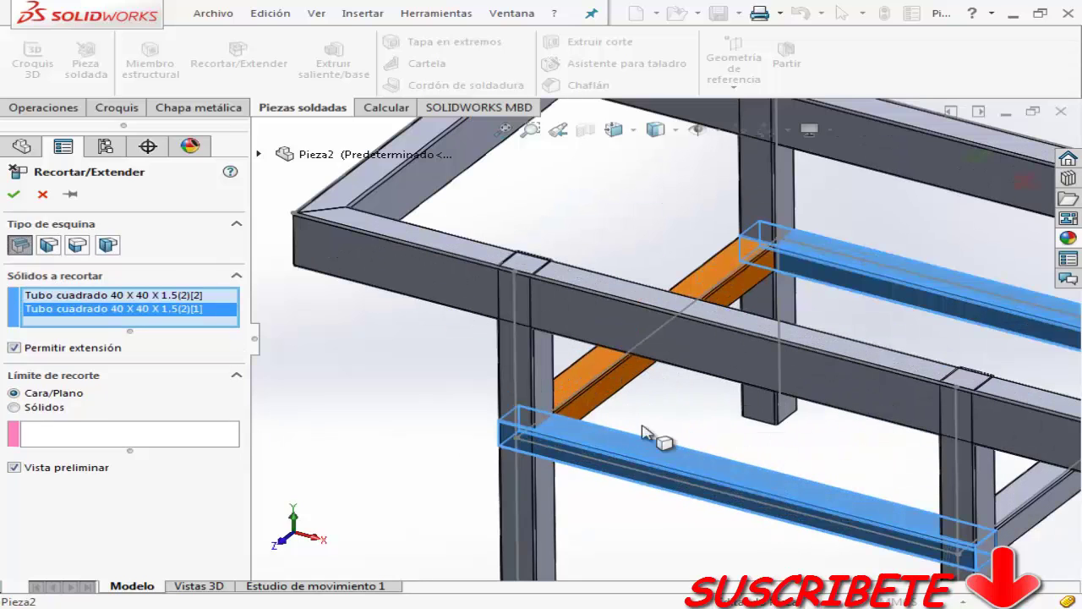
Use two leg faces as the trimming boundary.
click(82, 448)
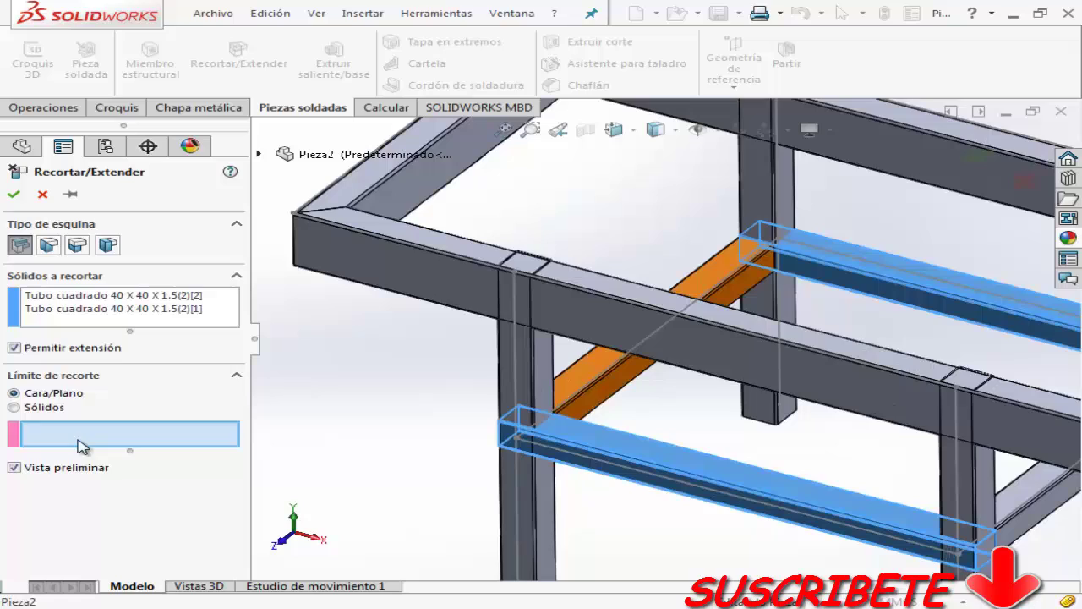
click(791, 221)
scroll(945, 473, up, 5)
mouse_move(945, 474)
middle_down()
mouse_move(749, 302)
mouse_move(806, 464)
mouse_move(834, 447)
middle_up()
scroll(749, 302, down, 5)
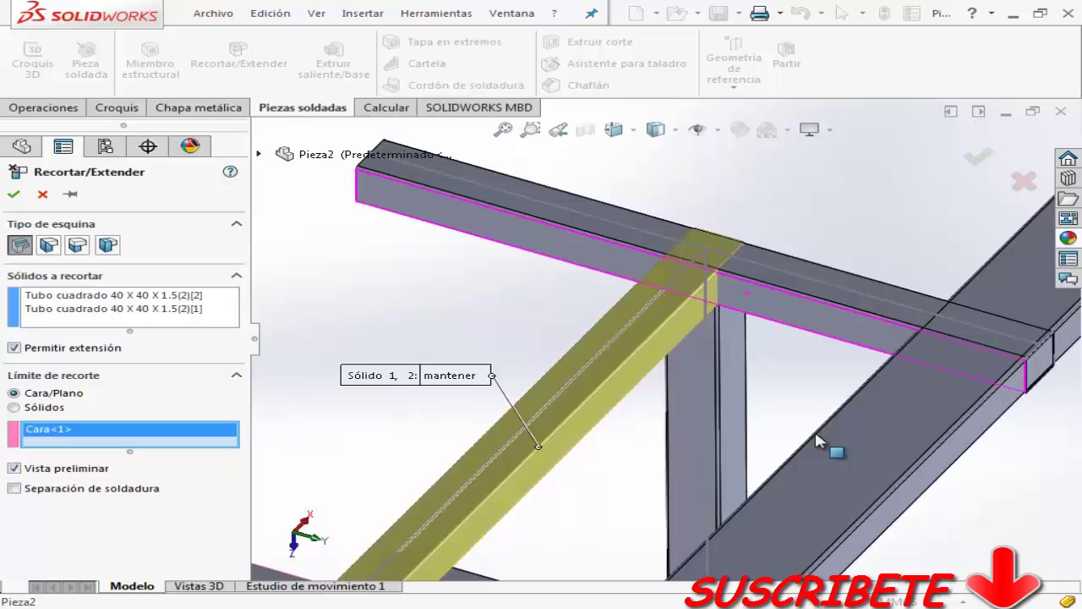
click(826, 338)
scroll(812, 366, up, 5)
middle_drag(811, 366, 778, 268)
In trimetric view, move the keep and Sólido 1, 3 labels clear of each other.
key(ctrl+7)
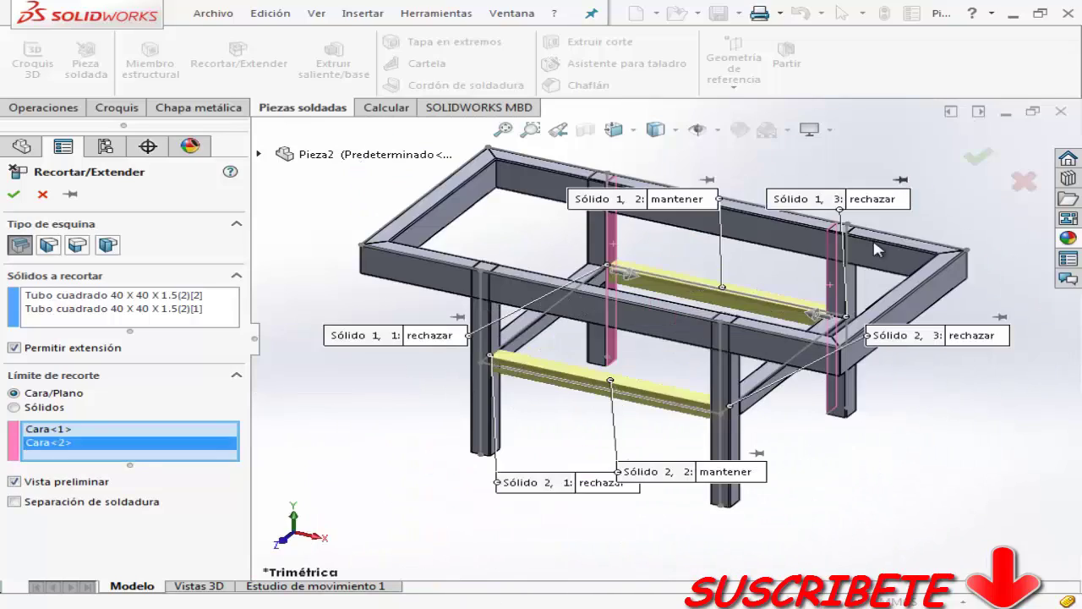
scroll(897, 359, down, 5)
scroll(763, 410, up, 3)
scroll(752, 307, up, 2)
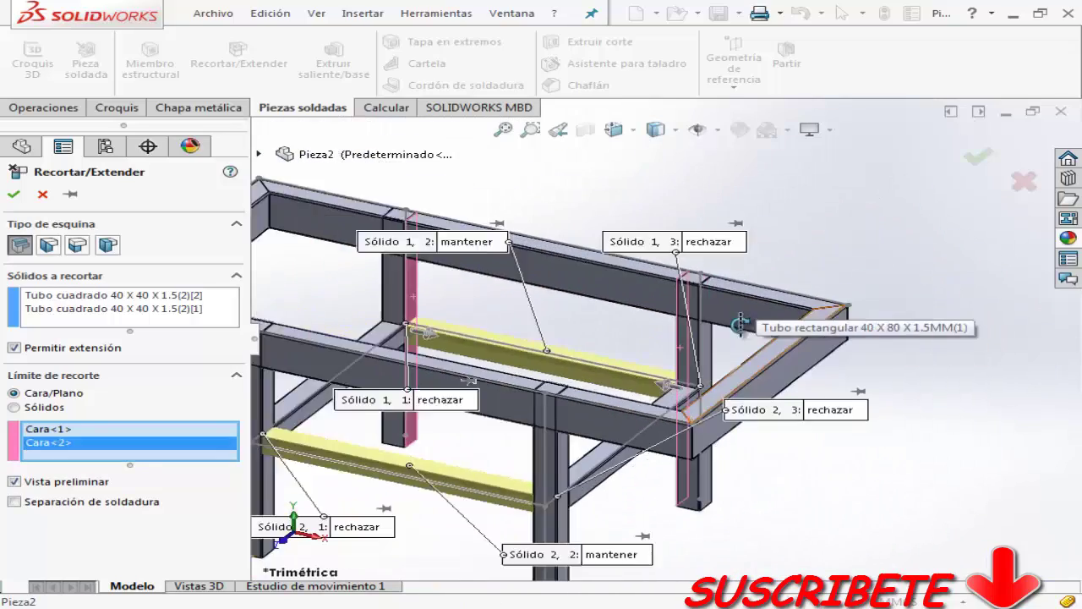
drag(721, 277, 668, 184)
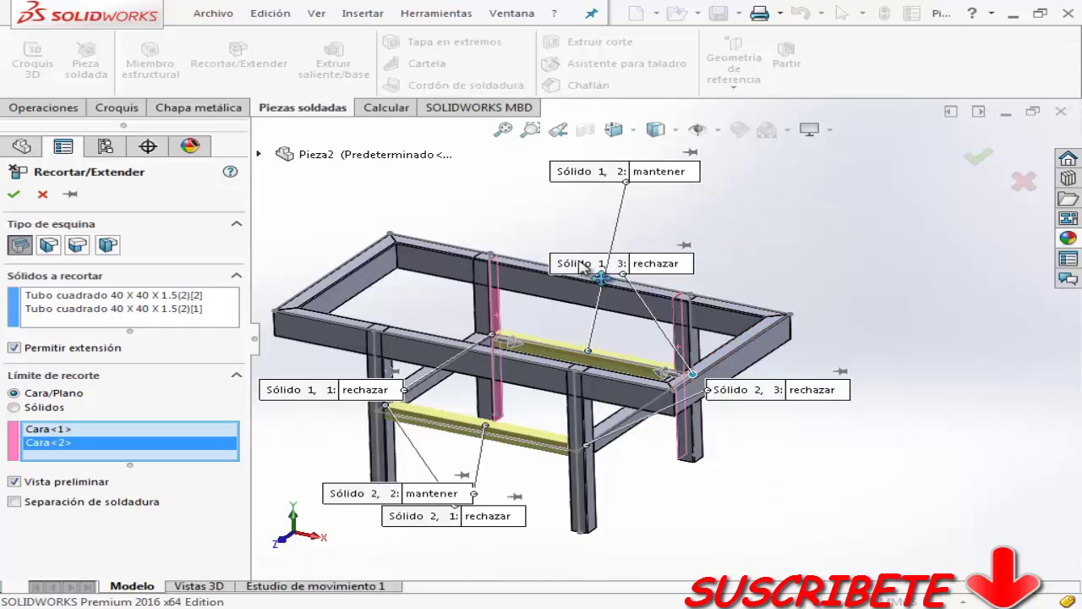
drag(582, 265, 850, 203)
Spread out the Sólido 2, Sólido 1, 1 and Sólido 1, 2 labels, then restore trimetric view.
scroll(830, 294, down, 3)
scroll(790, 437, up, 2)
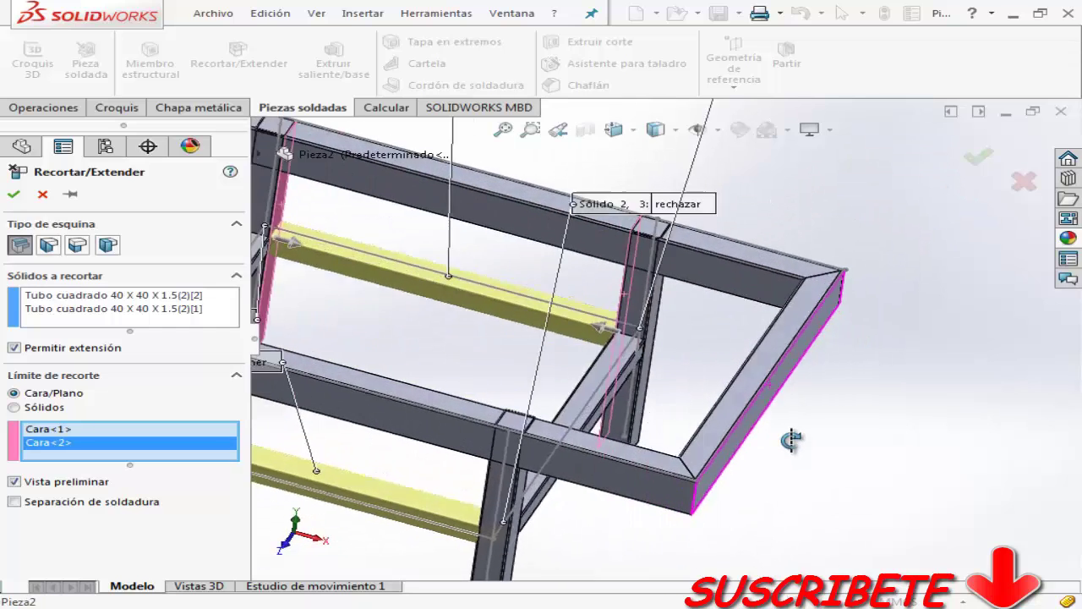
scroll(778, 423, up, 1)
scroll(787, 406, up, 2)
drag(794, 372, 849, 393)
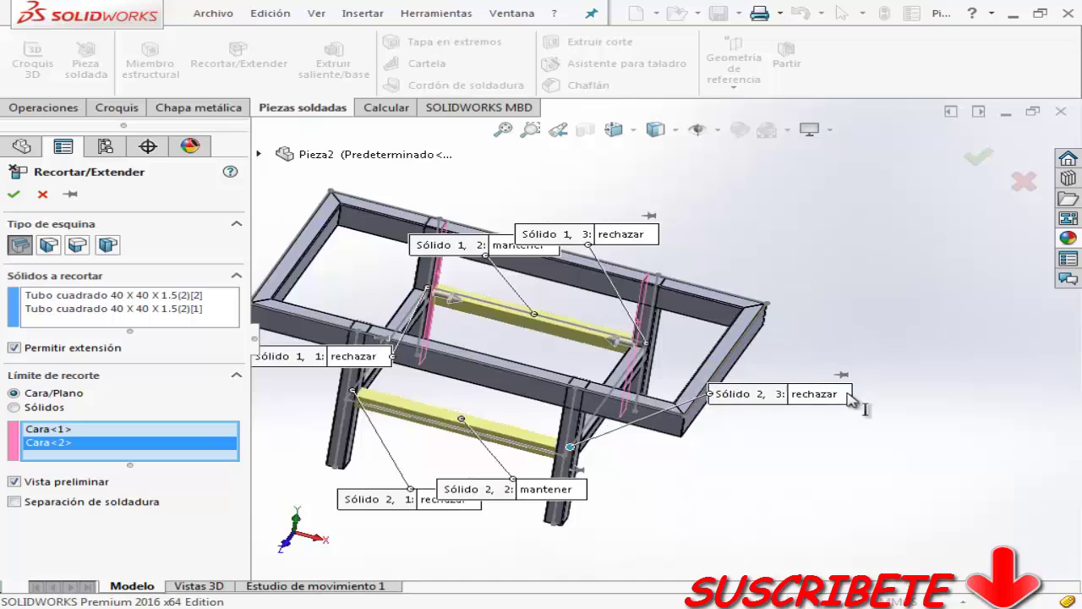
drag(554, 495, 553, 384)
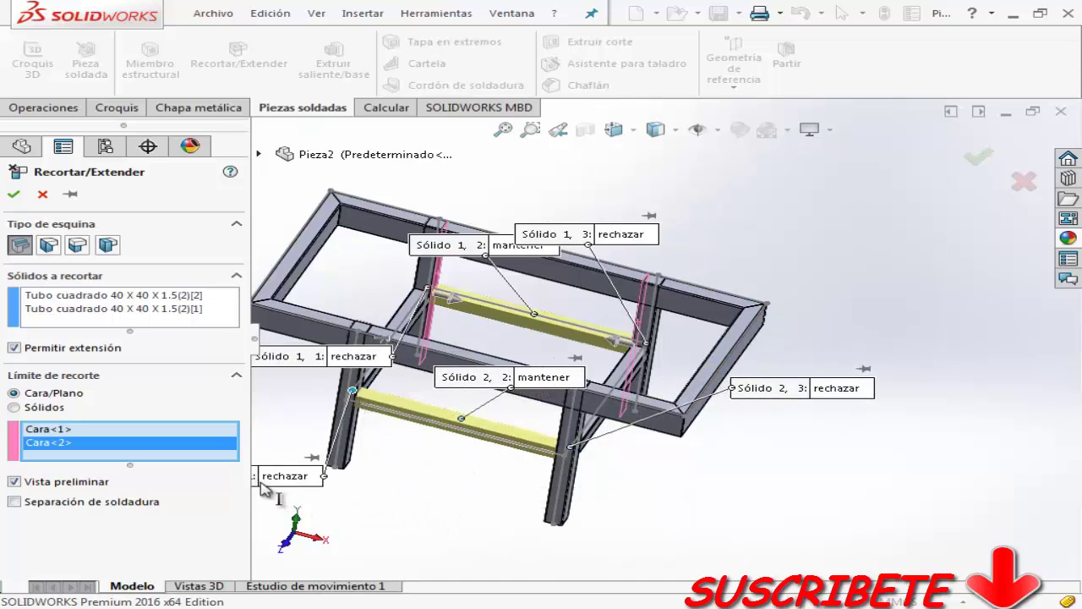
drag(355, 359, 327, 264)
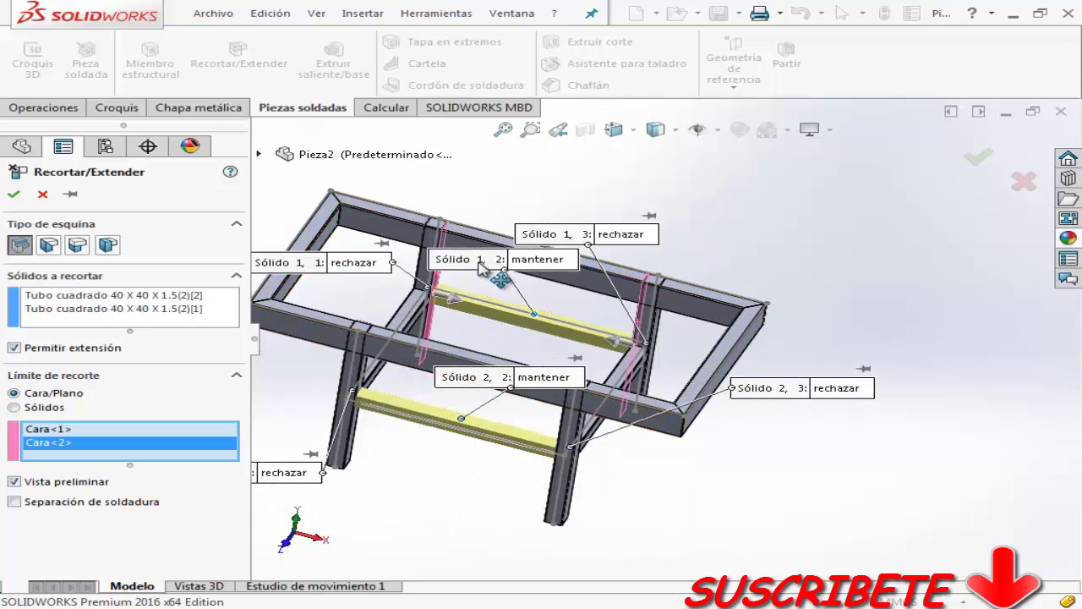
drag(479, 236, 507, 307)
key(ctrl+7)
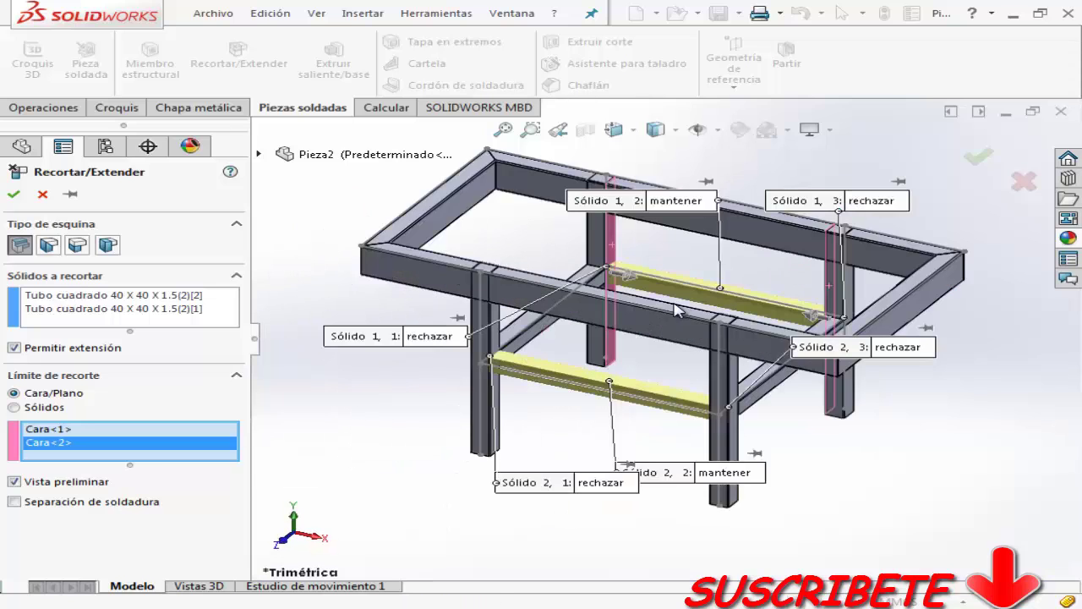
Confirm the trim of the two lower rails and check the frame from right and trimetric views.
click(981, 158)
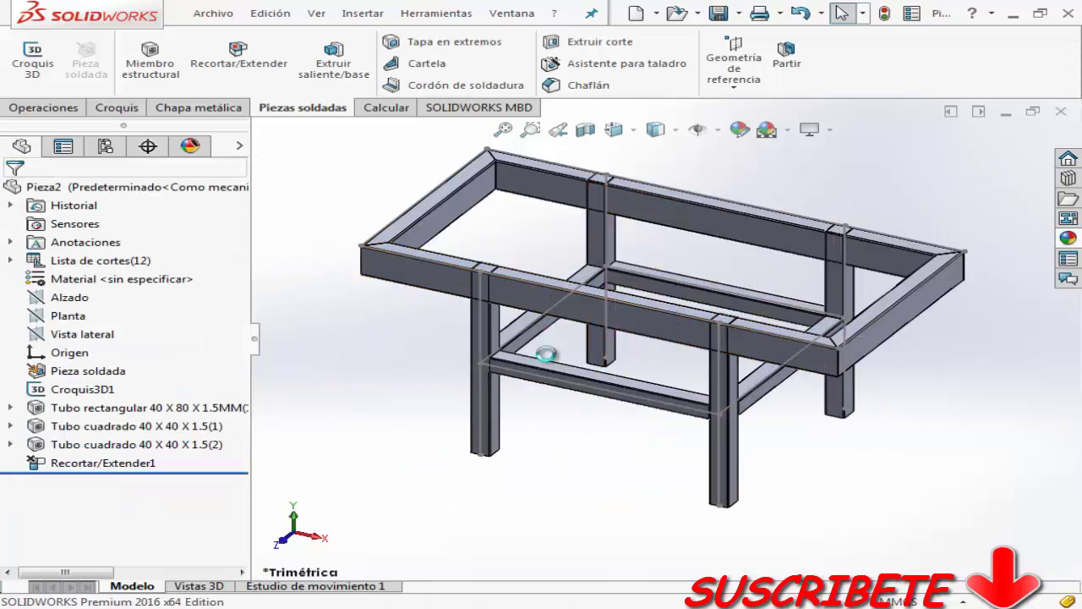
scroll(551, 355, down, 3)
scroll(566, 355, down, 3)
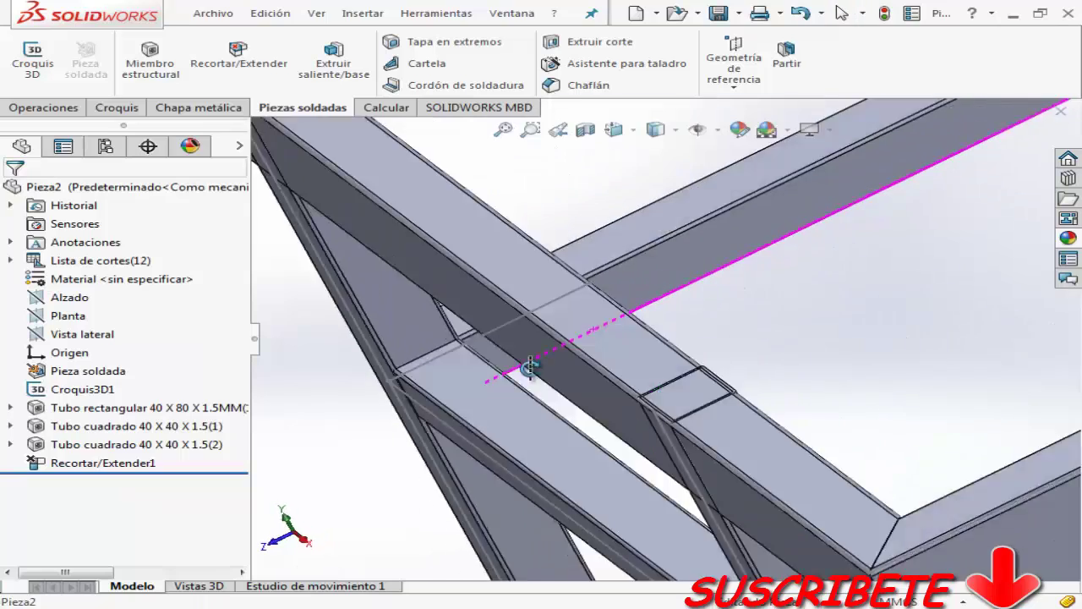
middle_drag(532, 382, 715, 365)
click(719, 233)
key(ctrl+4)
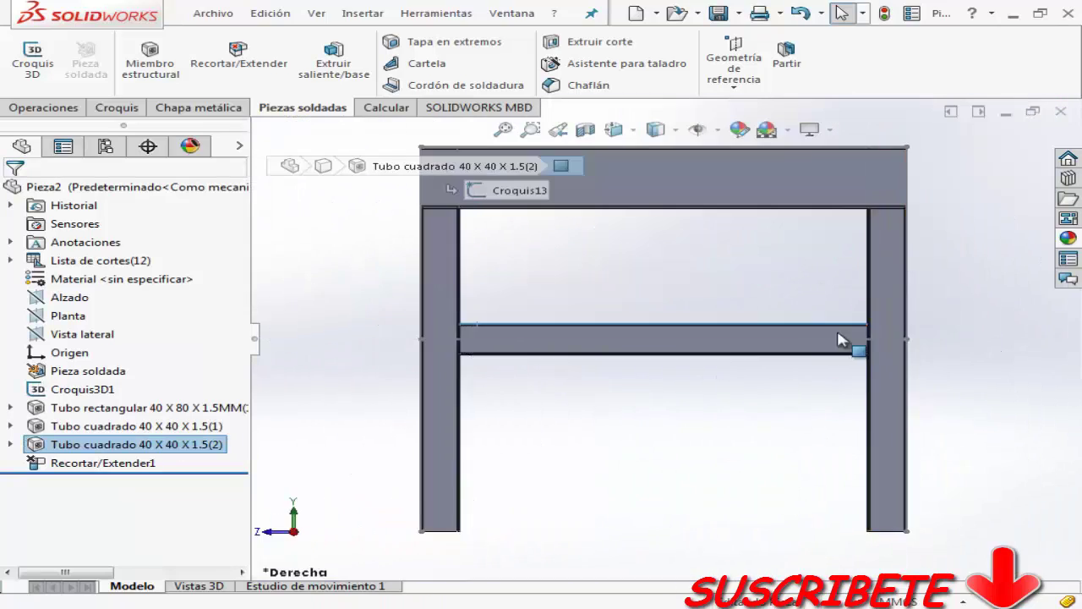
key(ctrl+7)
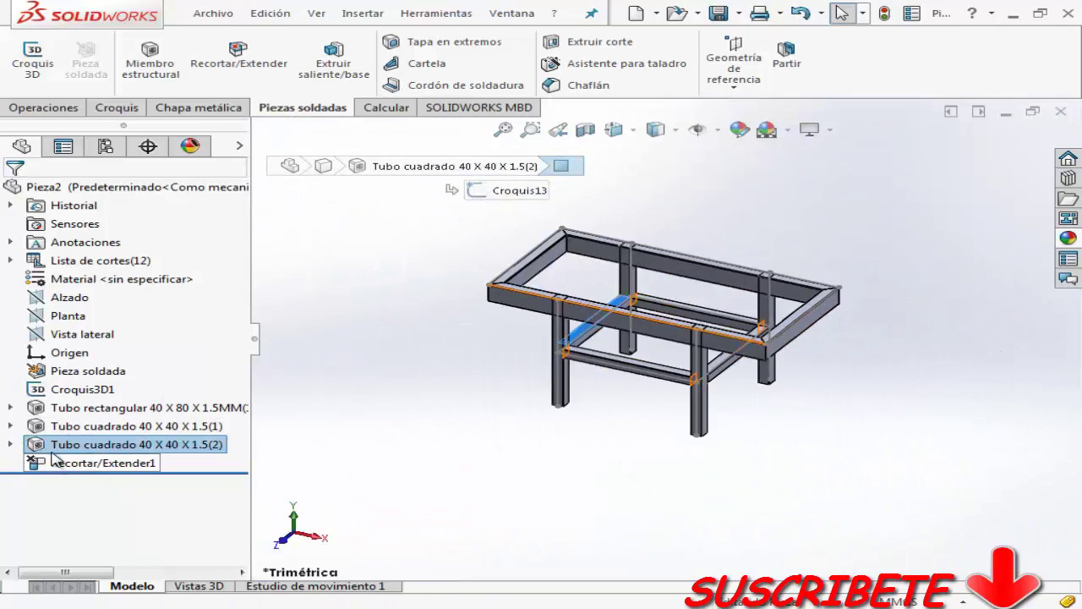
Hide the 3D layout sketch Croquis3D1 in the FeatureManager tree.
click(100, 387)
click(85, 363)
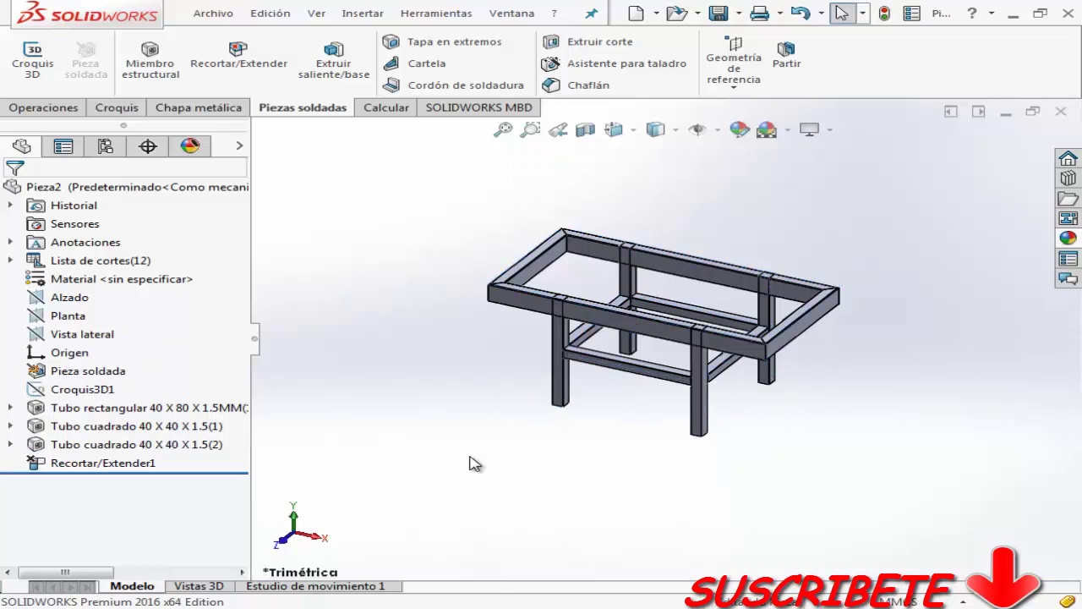
scroll(607, 302, down, 3)
scroll(481, 294, down, 3)
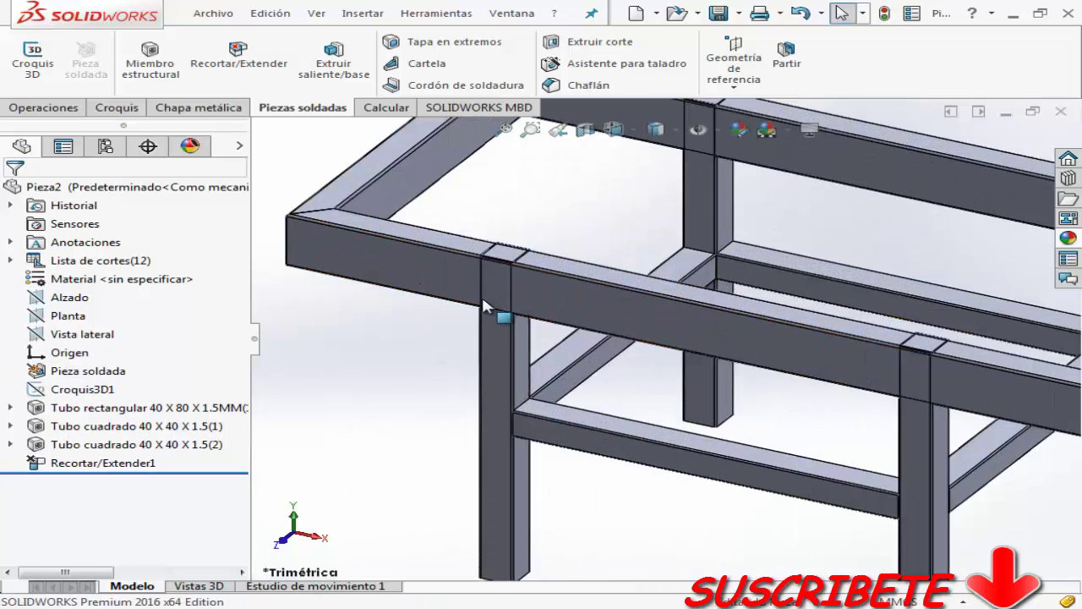
Trim the four legs, using the front top rail face as the boundary.
click(272, 70)
scroll(542, 380, up, 2)
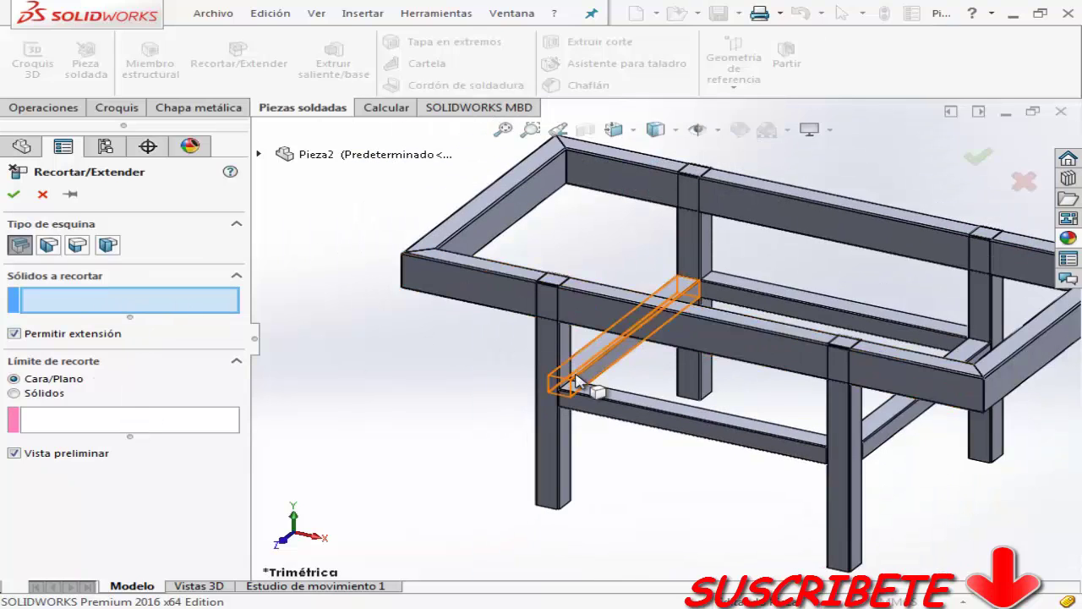
click(556, 364)
click(691, 249)
click(982, 338)
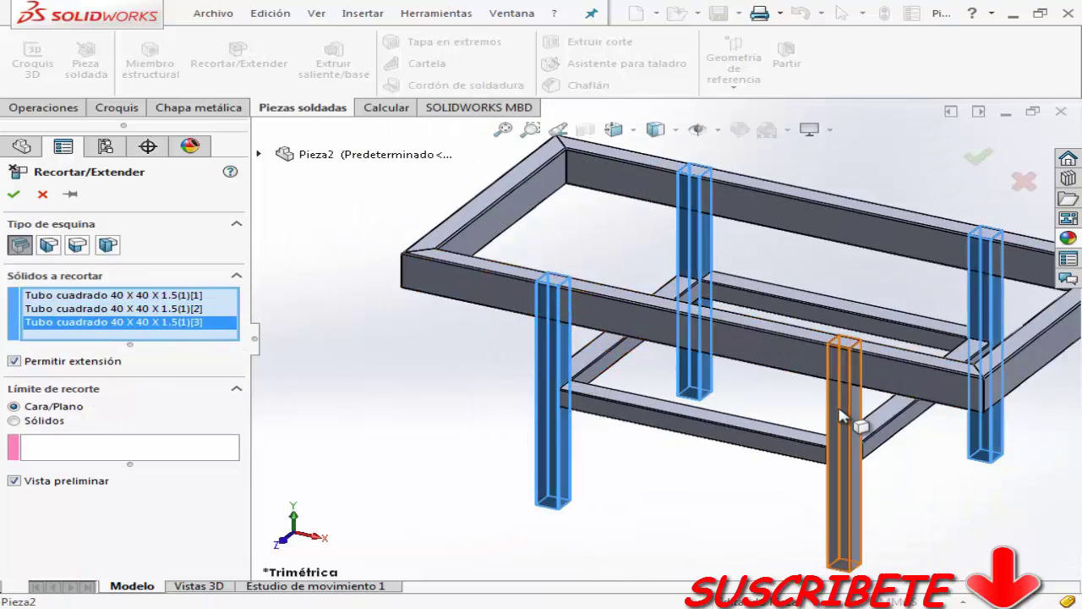
click(831, 395)
click(113, 461)
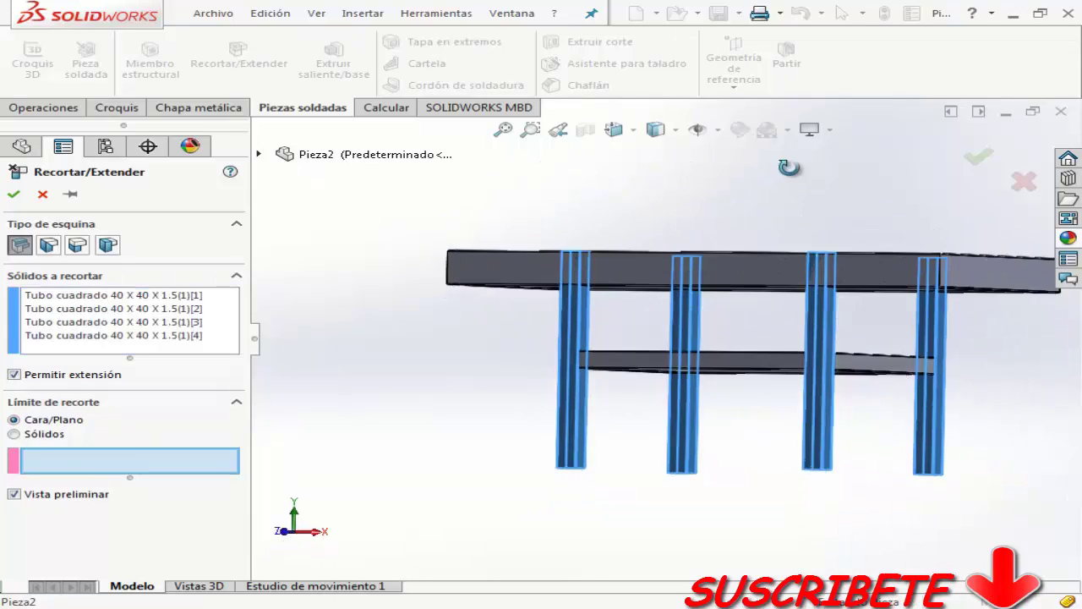
middle_drag(790, 268, 713, 284)
click(716, 252)
key(f)
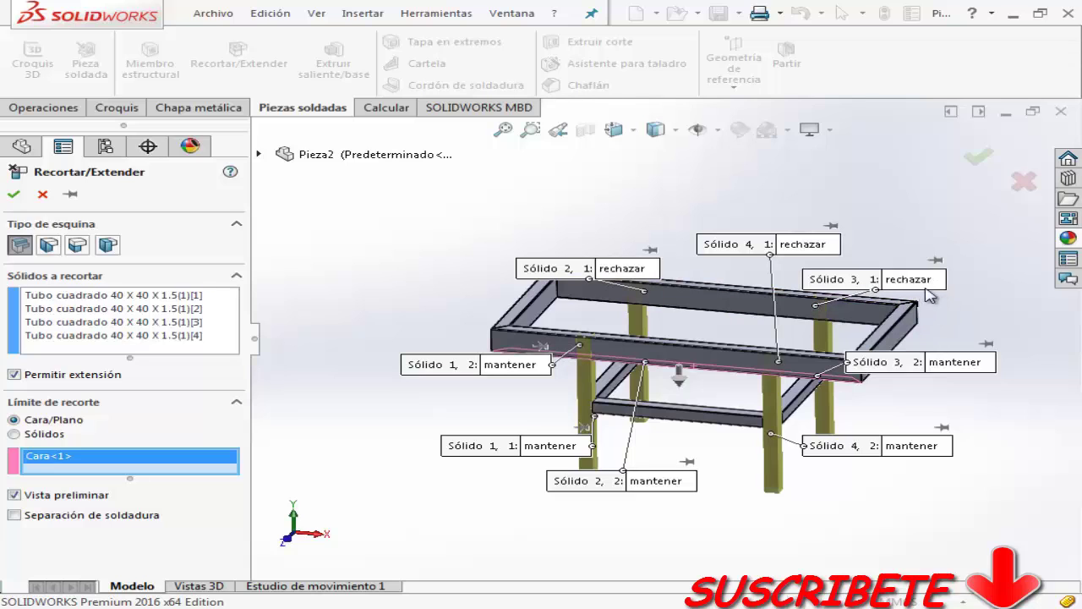
Discard the legs' upper pieces and accept the trim as Recortar/Extender2.
drag(930, 294, 930, 197)
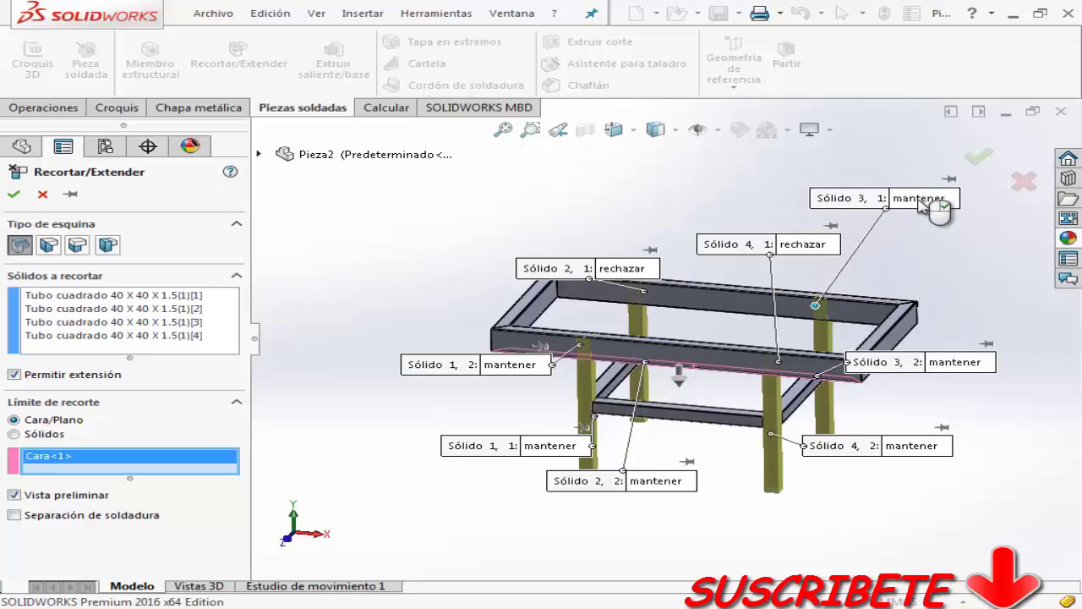
scroll(922, 210, down, 3)
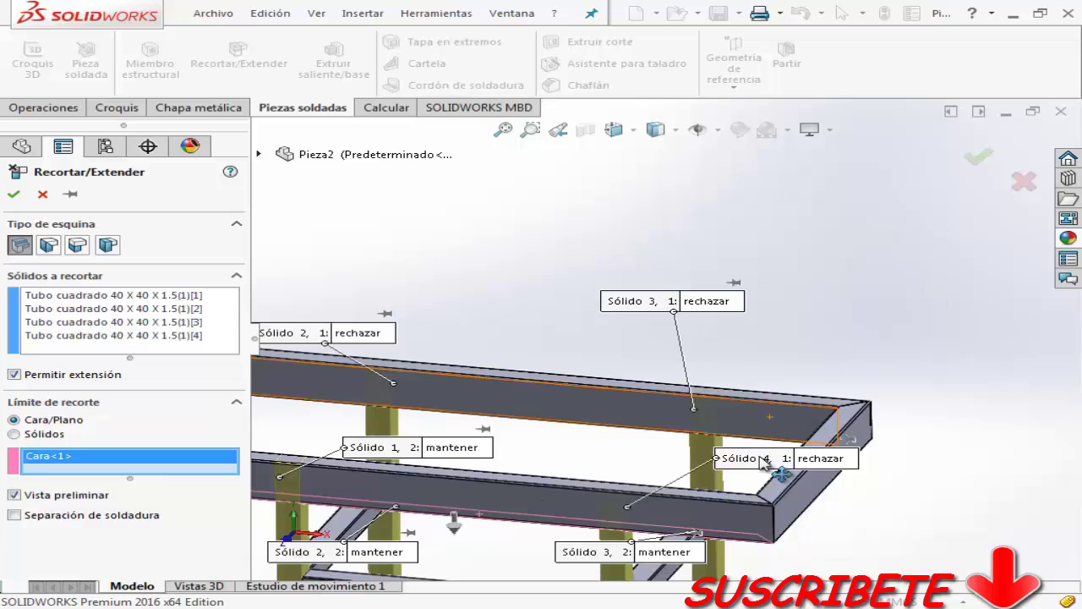
drag(760, 457, 594, 344)
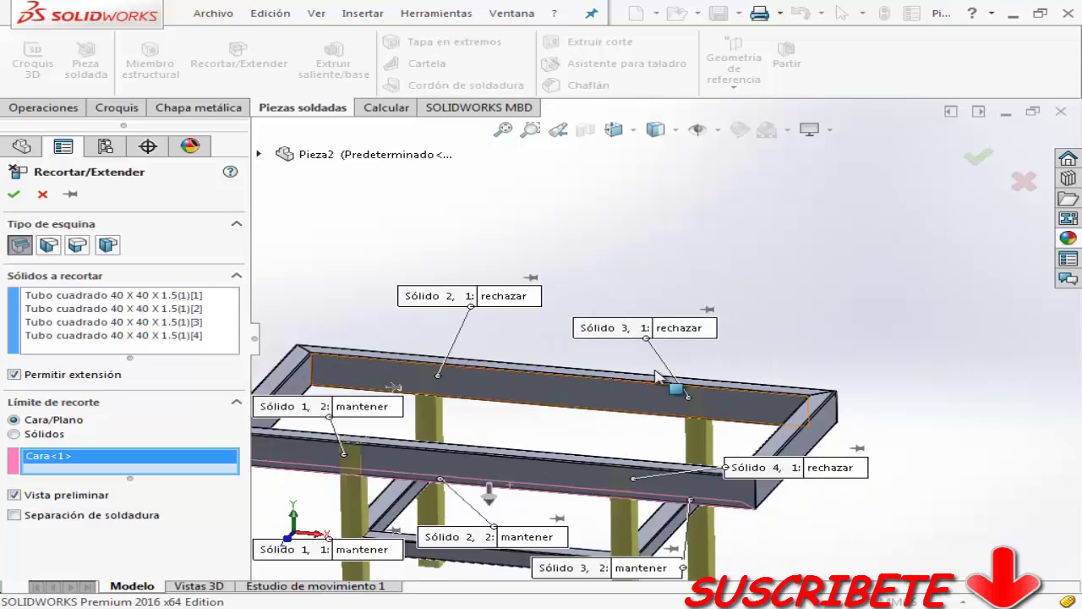
drag(370, 384, 387, 330)
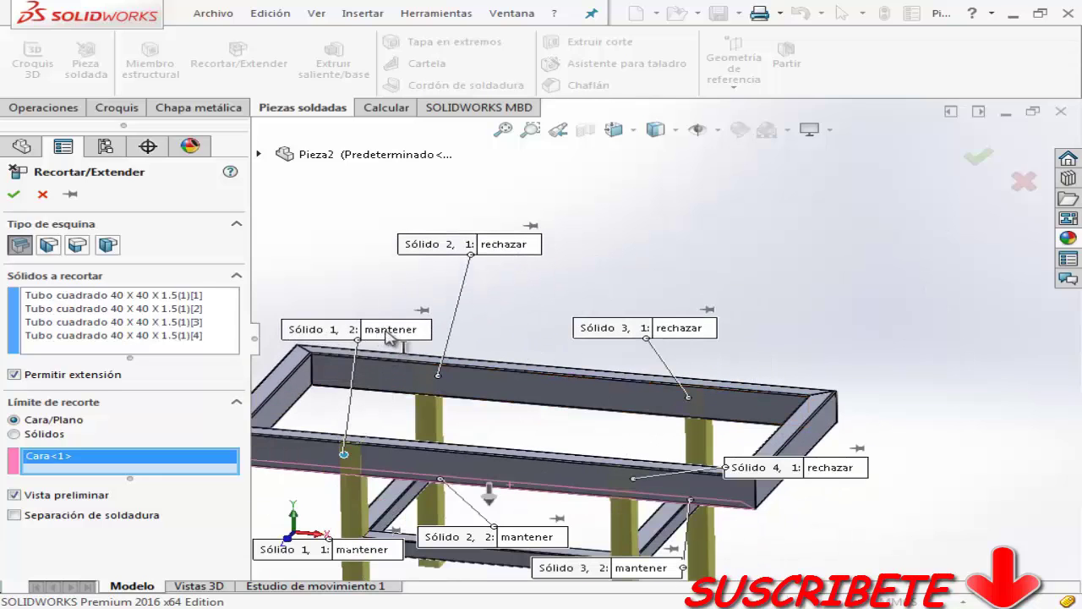
click(389, 329)
drag(687, 330, 734, 303)
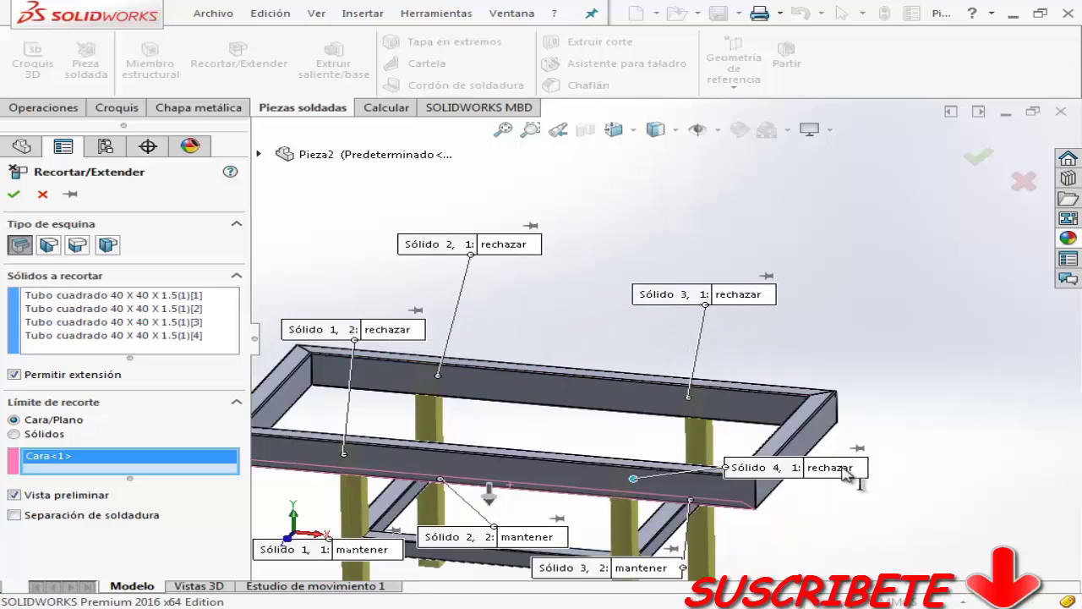
drag(847, 469, 799, 344)
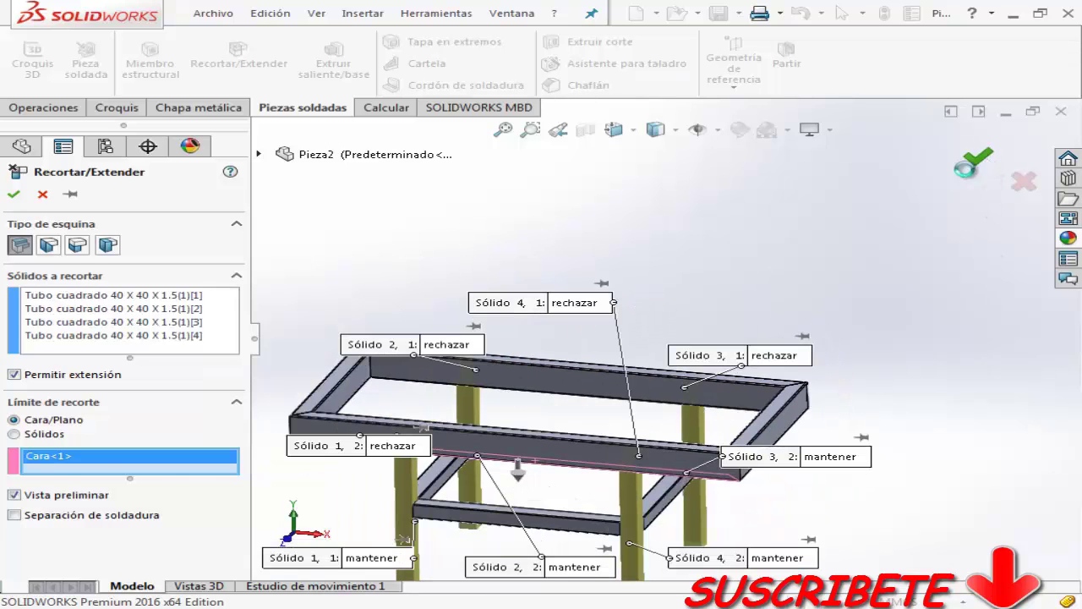
click(976, 159)
scroll(514, 442, down, 3)
click(497, 423)
scroll(672, 420, up, 3)
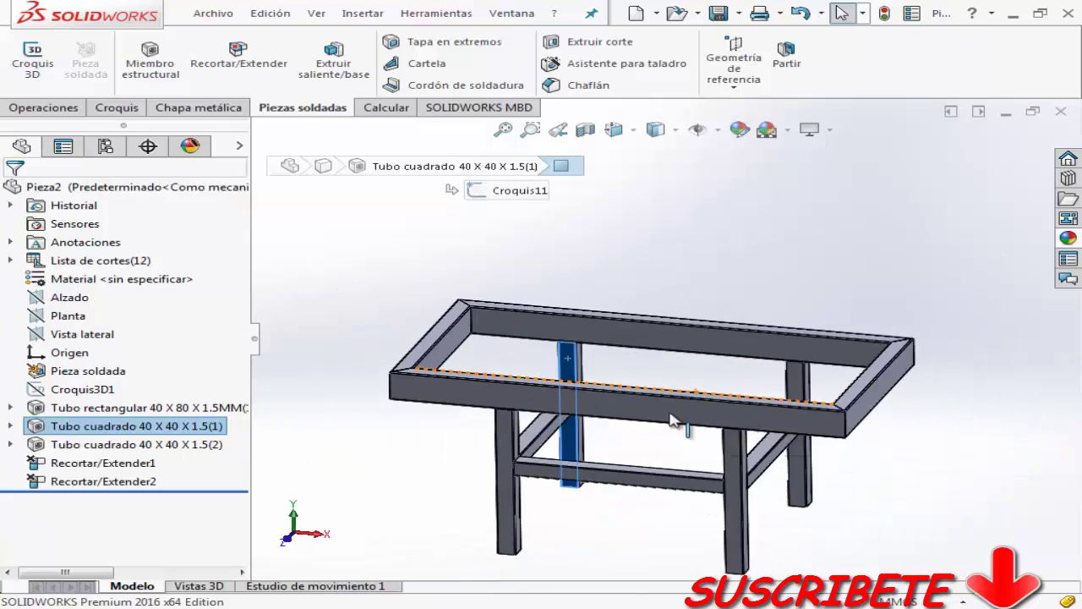
click(672, 420)
click(832, 343)
click(925, 386)
mouse_move(924, 386)
middle_down()
mouse_move(883, 334)
mouse_move(573, 344)
mouse_move(519, 476)
middle_up()
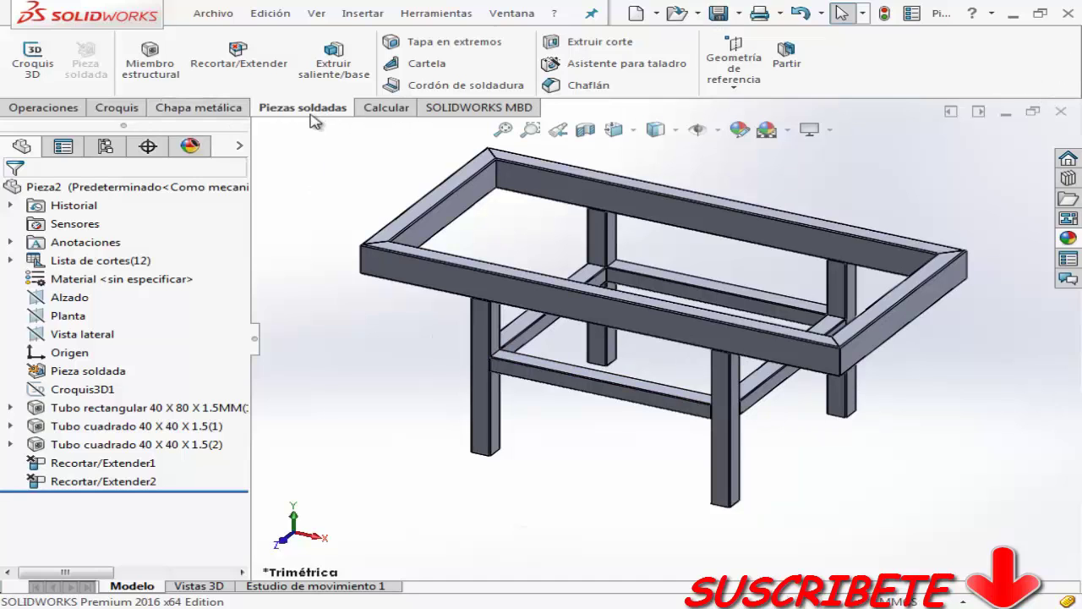
Start a weld bead from the leg-rail edge to the lower rail's top face.
click(449, 88)
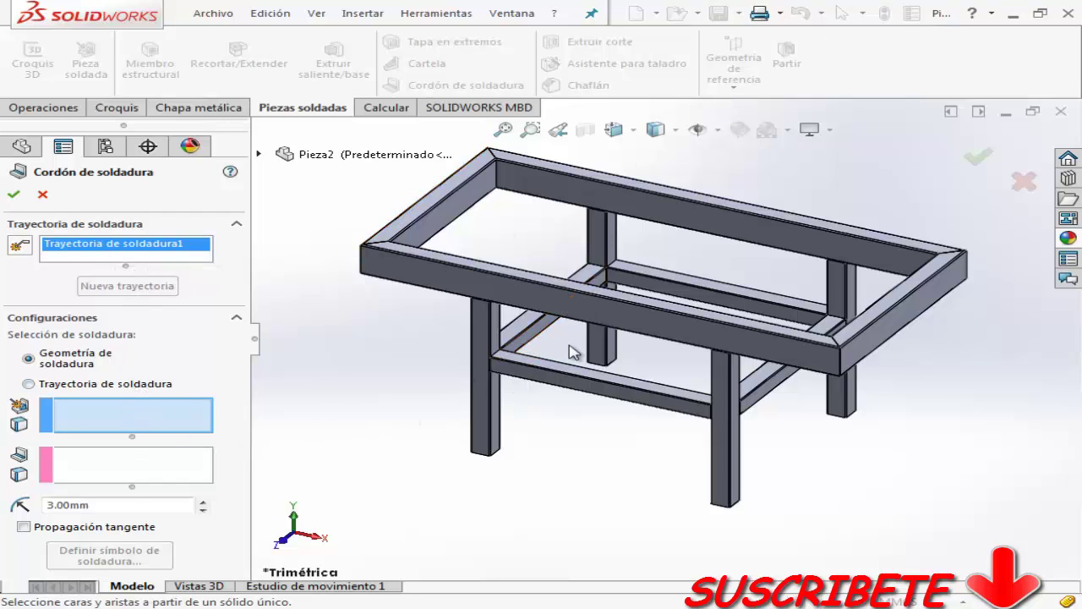
scroll(569, 353, down, 3)
scroll(521, 353, down, 3)
scroll(634, 245, down, 3)
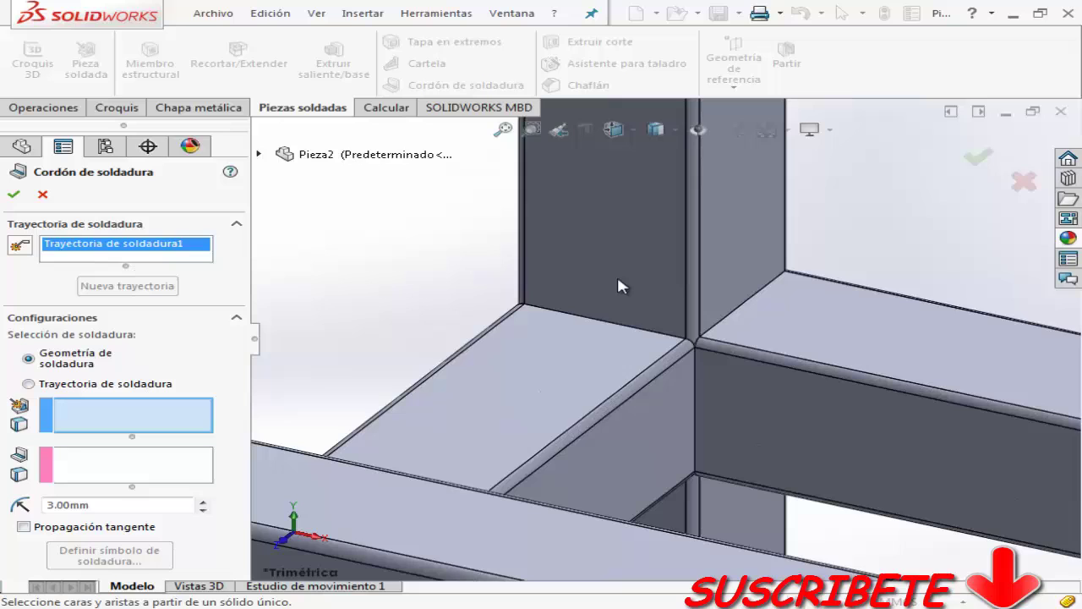
click(579, 322)
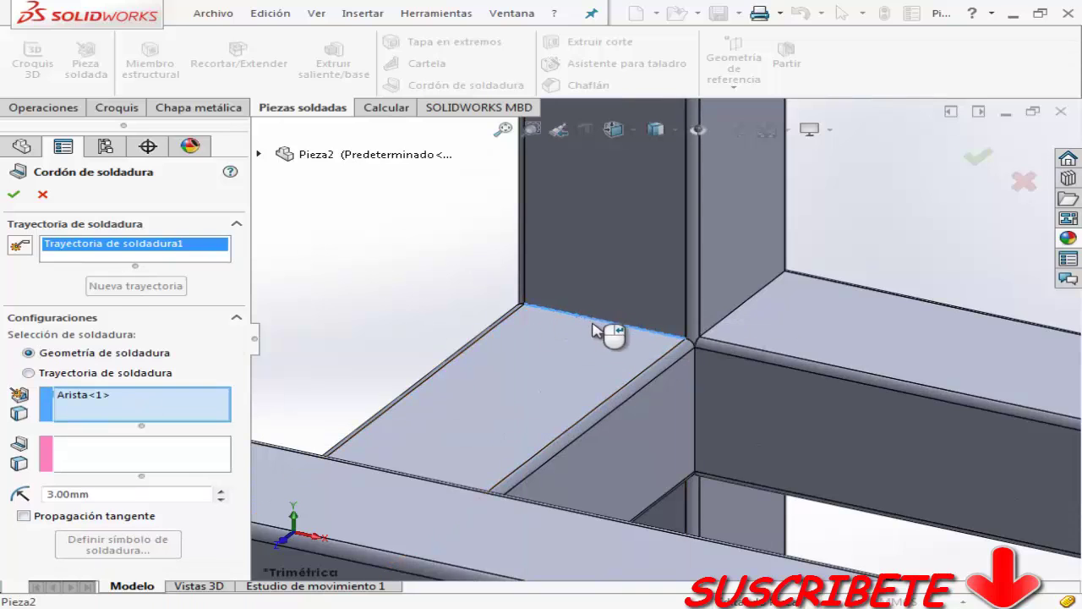
click(108, 462)
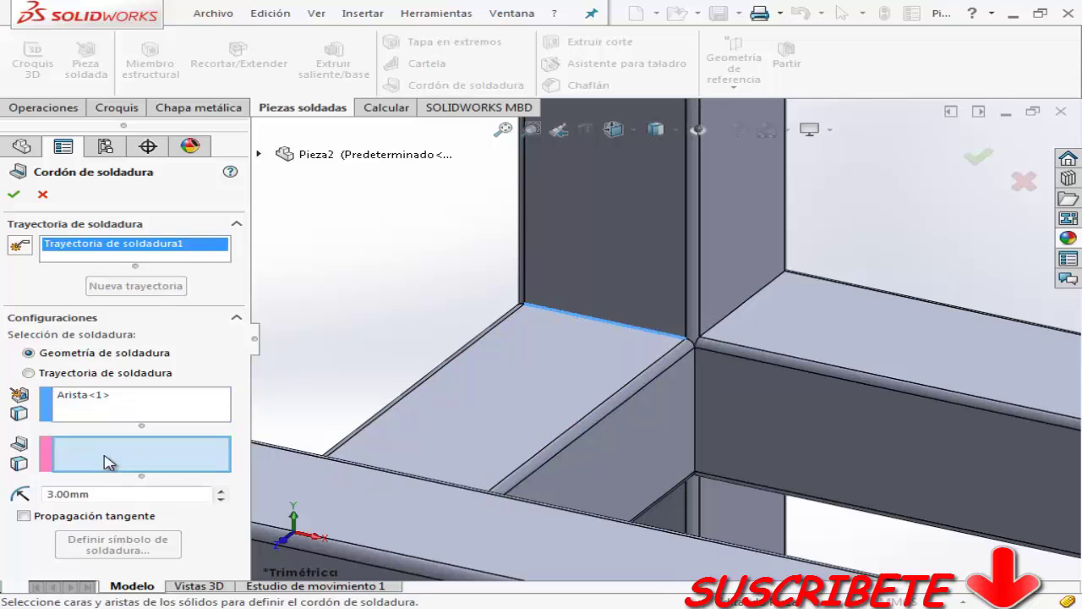
click(611, 350)
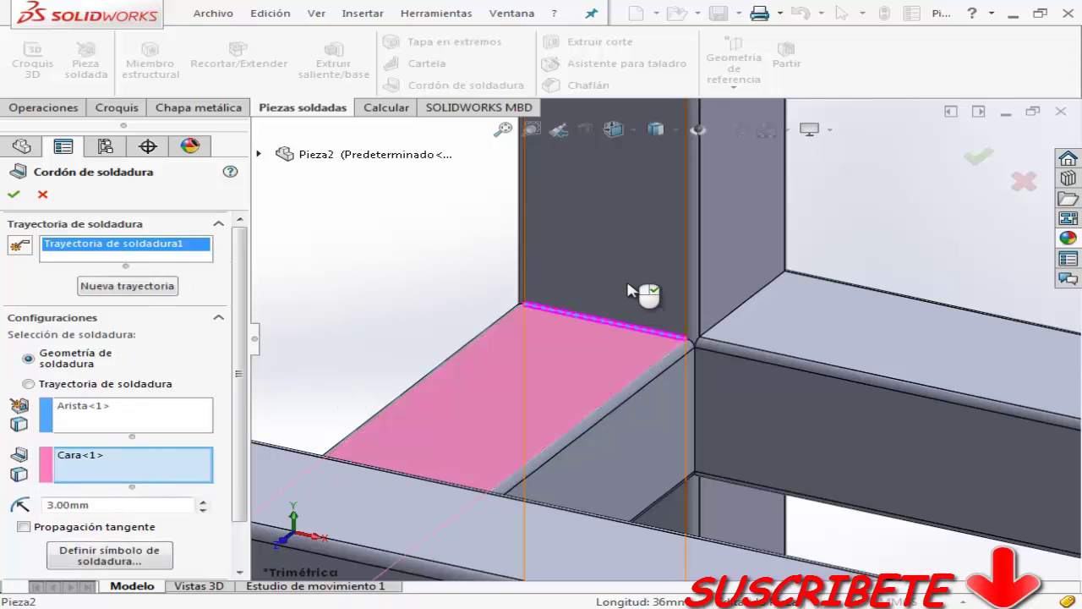
Swap the edge for the leg's side face and make the 3 mm bead Todo alrededor.
click(102, 409)
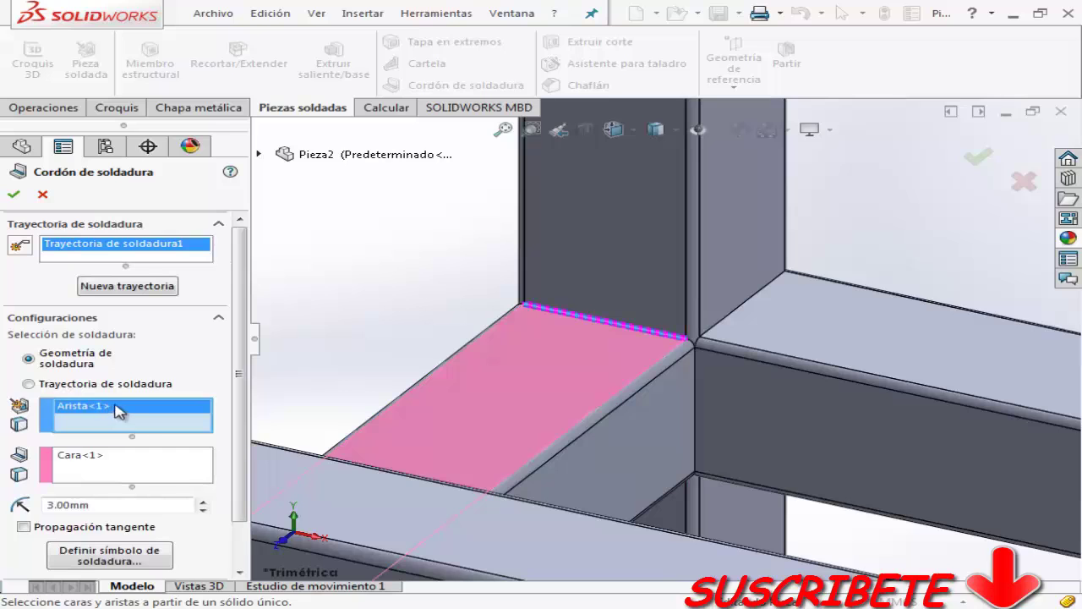
key(Delete)
click(600, 287)
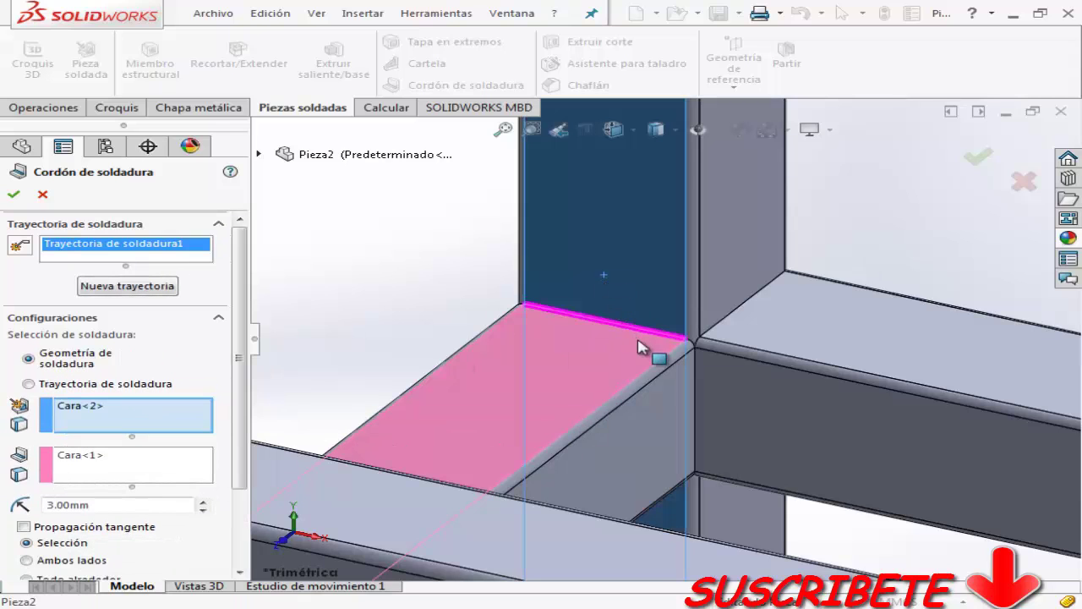
scroll(640, 346, down, 2)
scroll(664, 341, down, 2)
scroll(237, 435, down, 1)
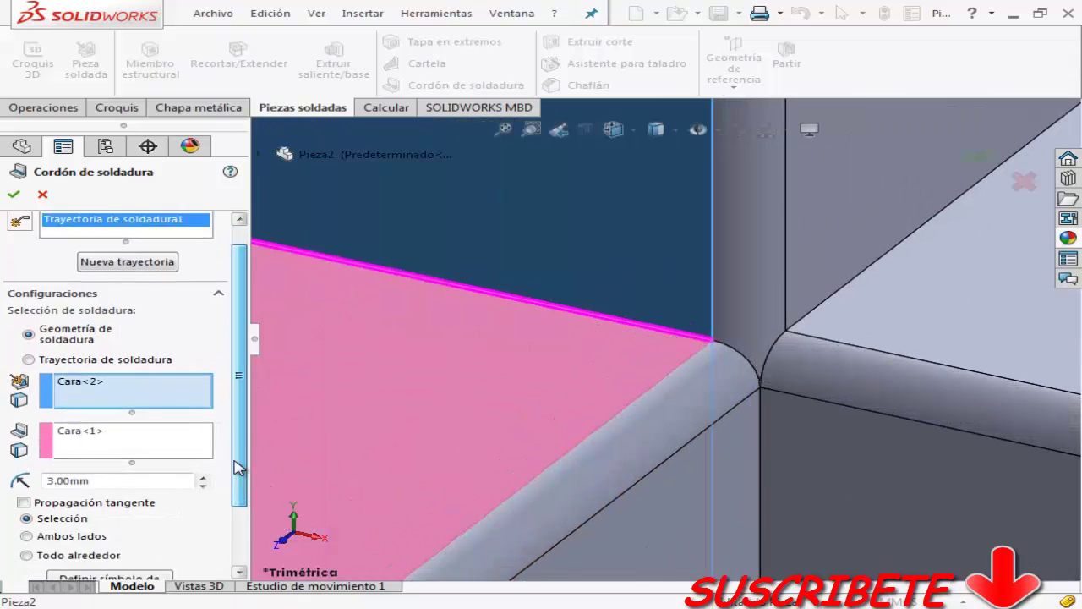
scroll(237, 435, down, 3)
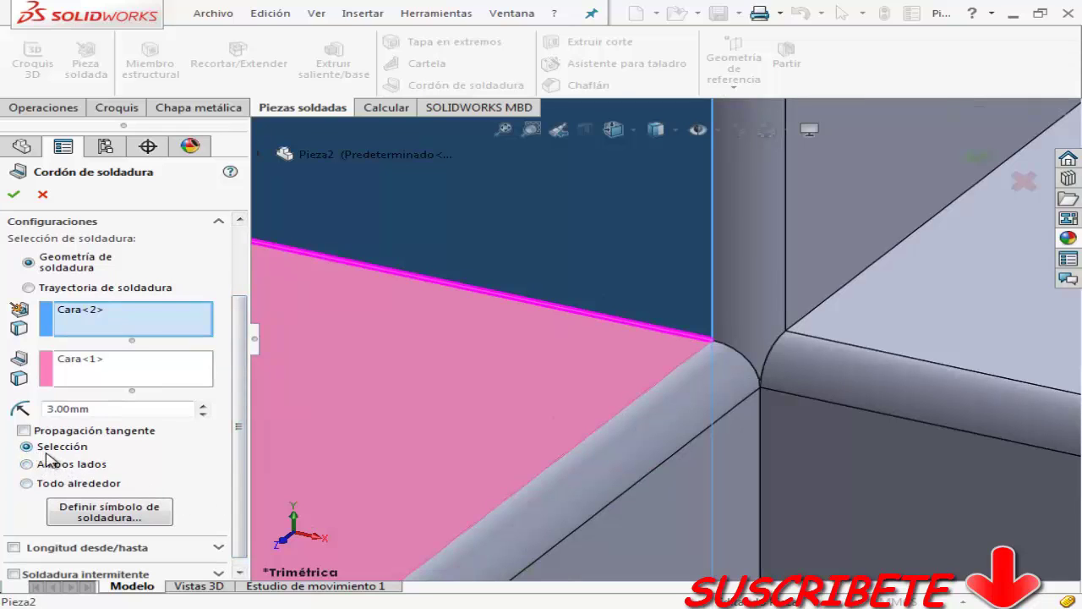
click(26, 483)
scroll(764, 476, up, 3)
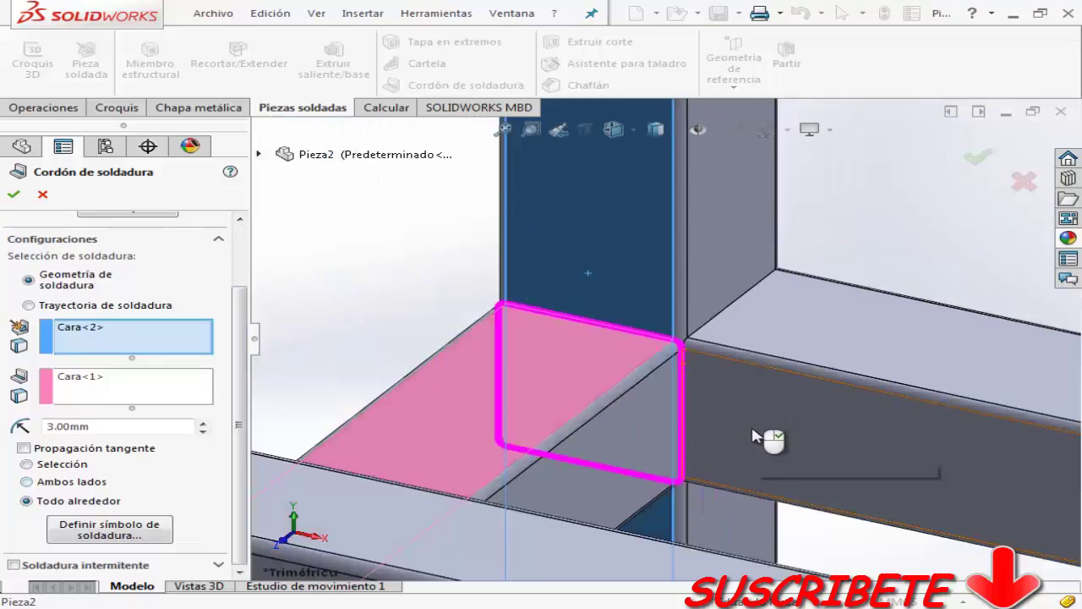
scroll(773, 442, up, 3)
mouse_move(665, 367)
middle_down()
mouse_move(768, 434)
mouse_move(609, 313)
mouse_move(652, 333)
mouse_move(596, 329)
mouse_move(616, 326)
middle_up()
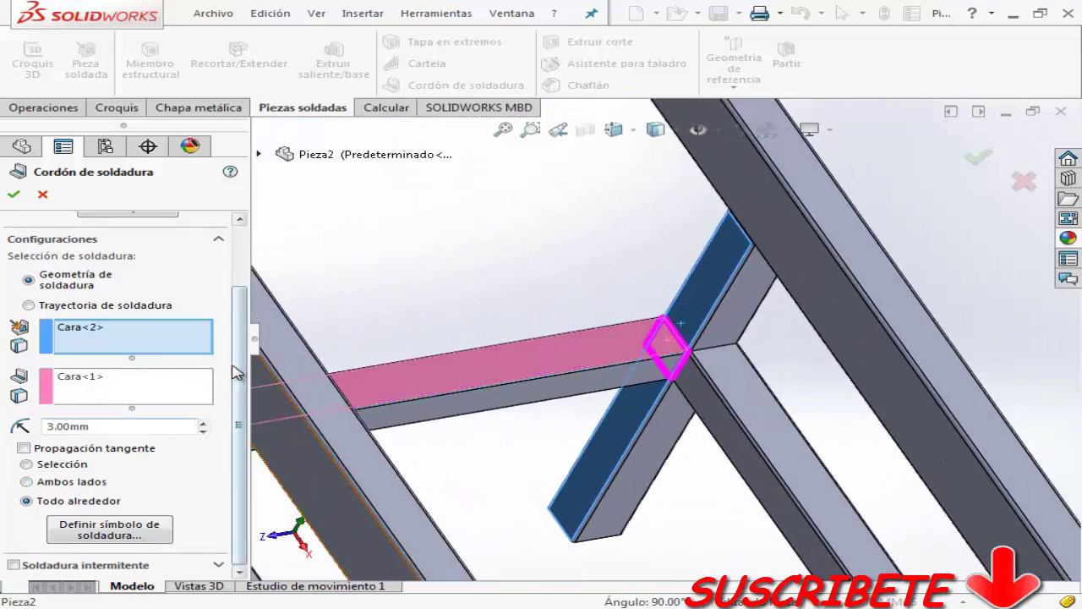
Assign an ISO fillet weld symbol to the weld bead.
click(141, 538)
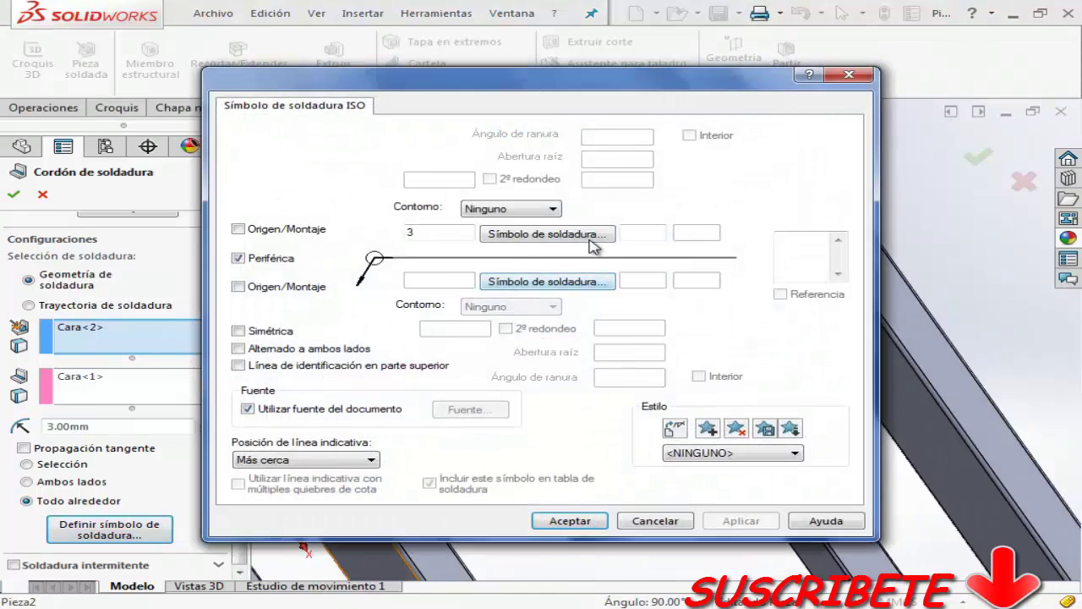
click(600, 240)
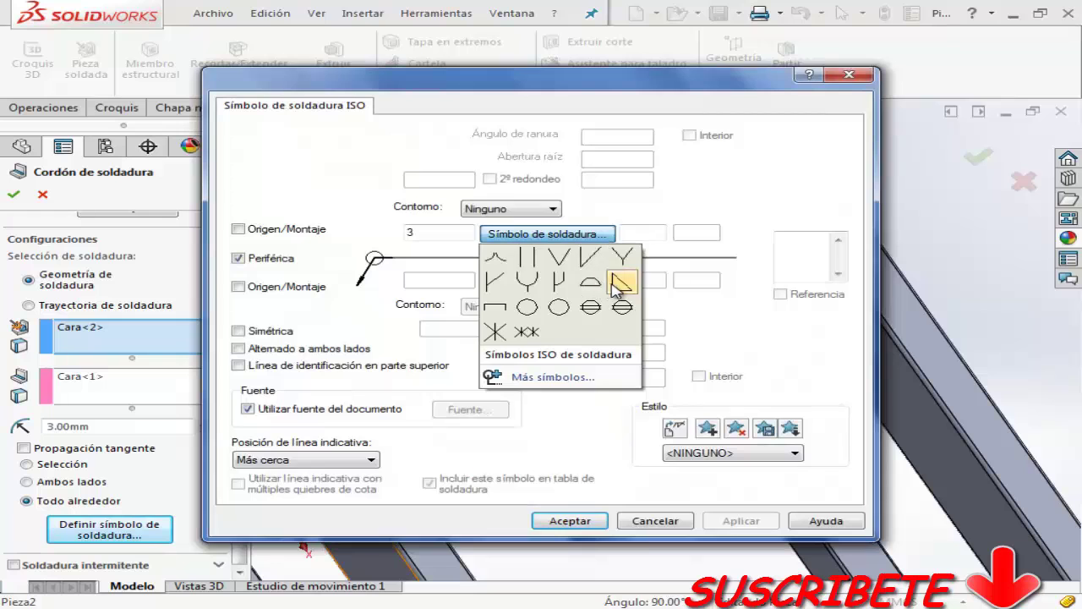
click(620, 285)
click(573, 237)
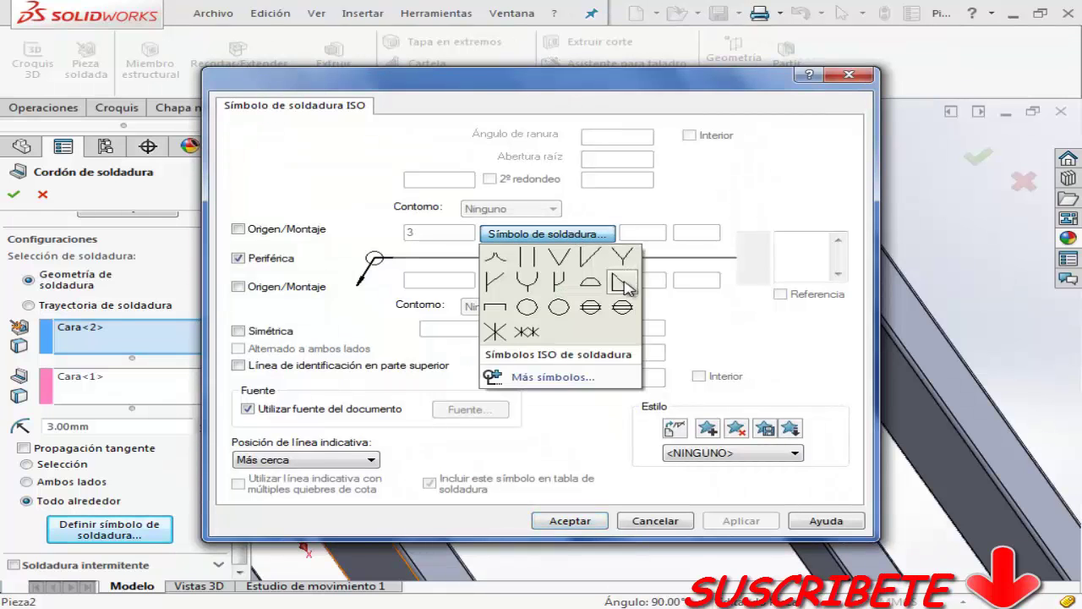
click(616, 283)
click(592, 522)
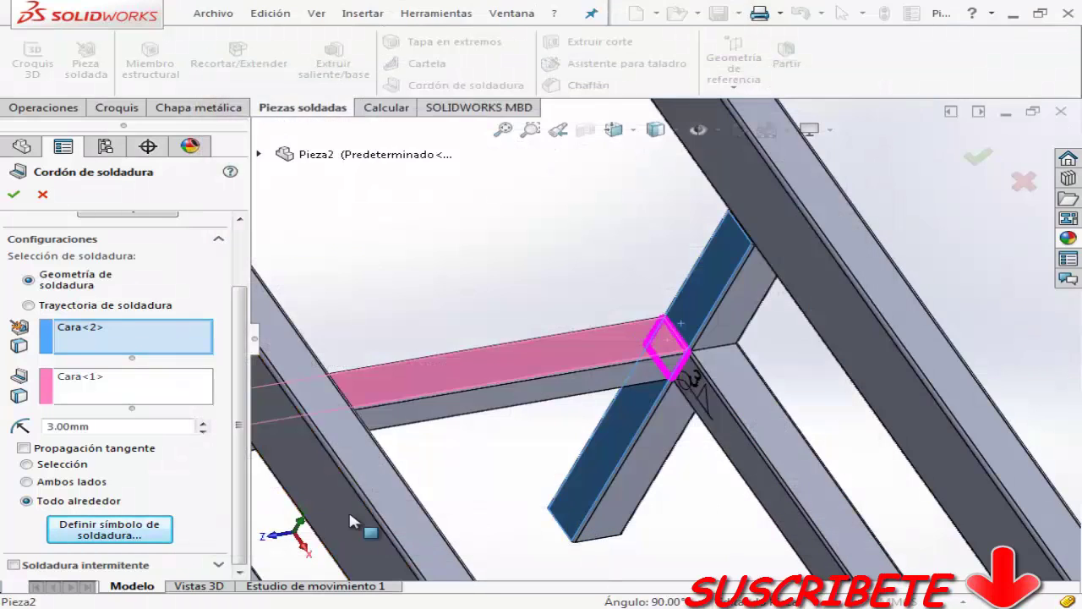
Confirm the 3 mm weld bead and move its weld symbol below the joint.
scroll(246, 444, up, 3)
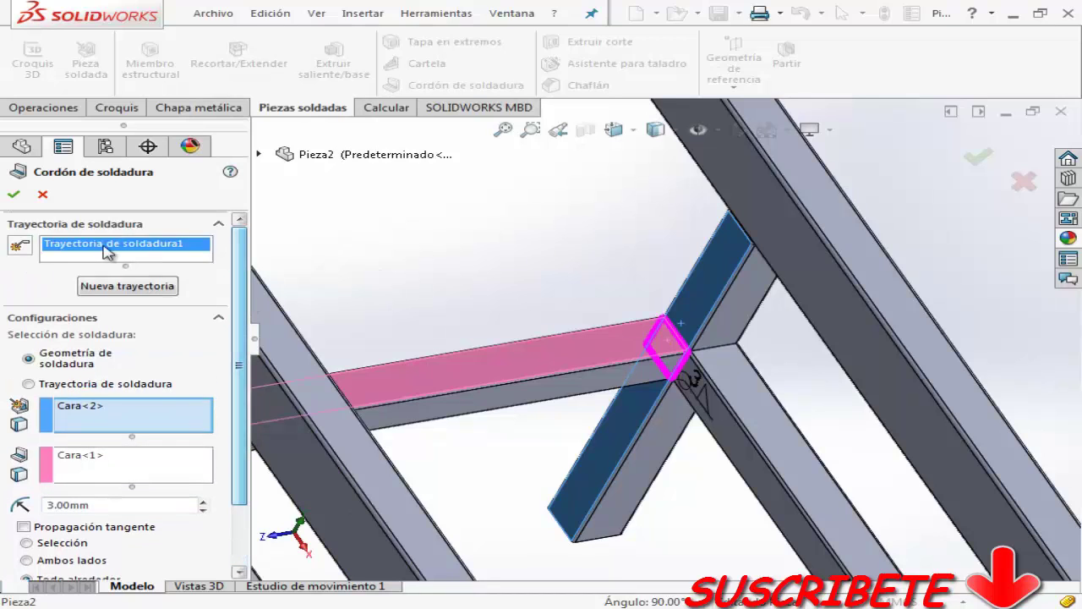
click(16, 200)
scroll(689, 406, down, 3)
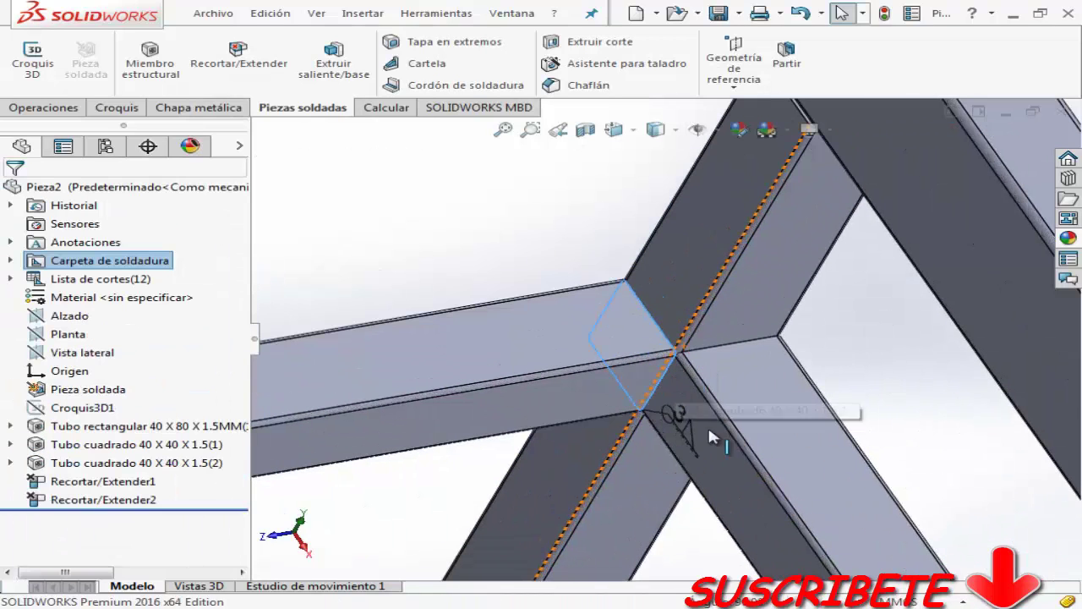
drag(668, 400, 646, 558)
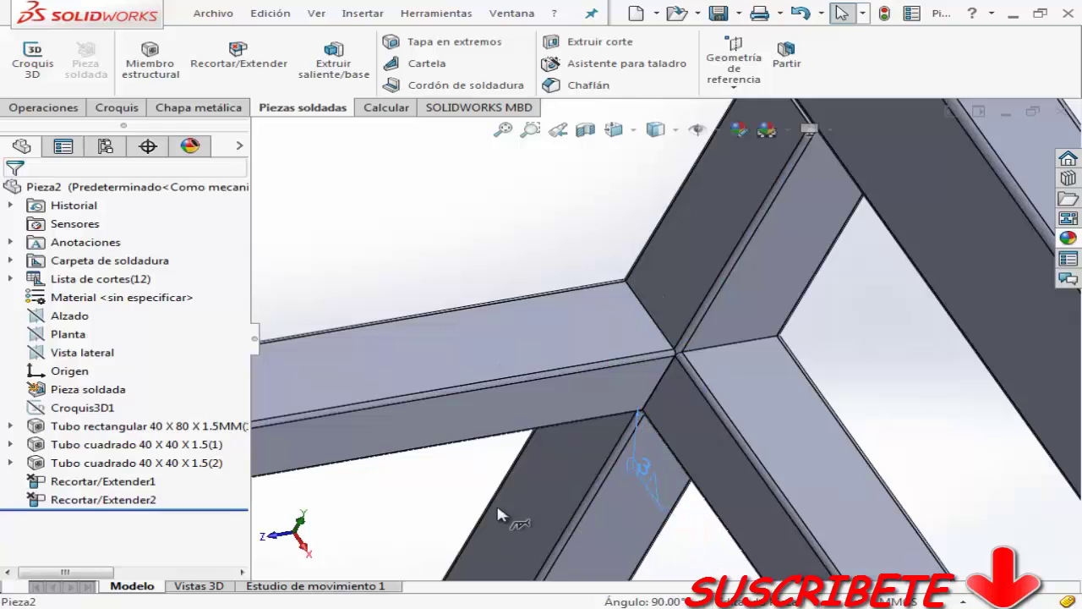
click(309, 513)
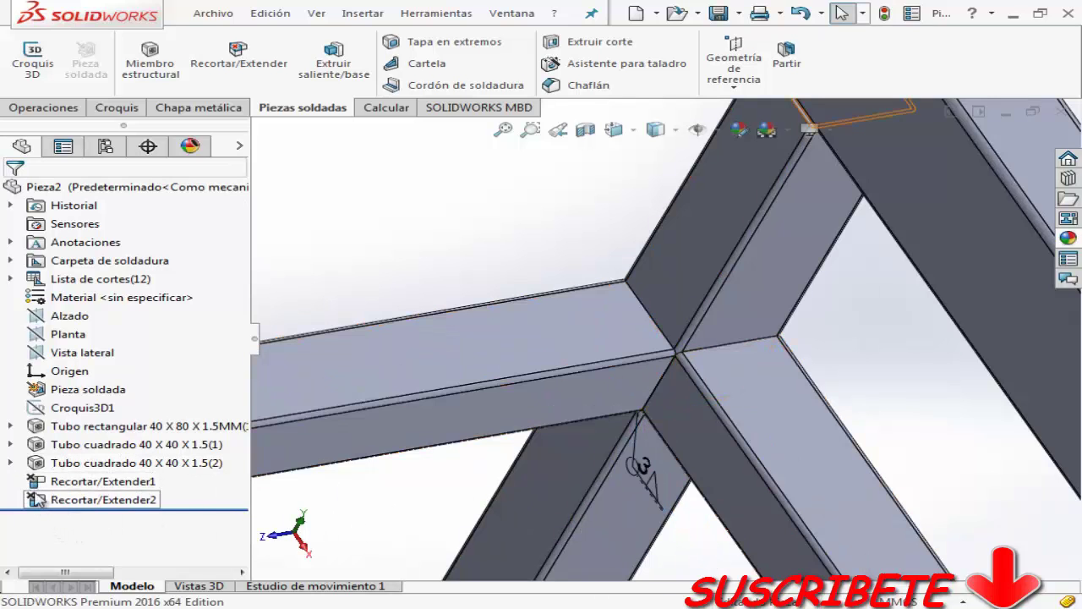
click(10, 463)
click(11, 445)
Expand and collapse the rectangular tube and both Tubo cuadrado 40 X 40 X 1.5 groups.
click(8, 426)
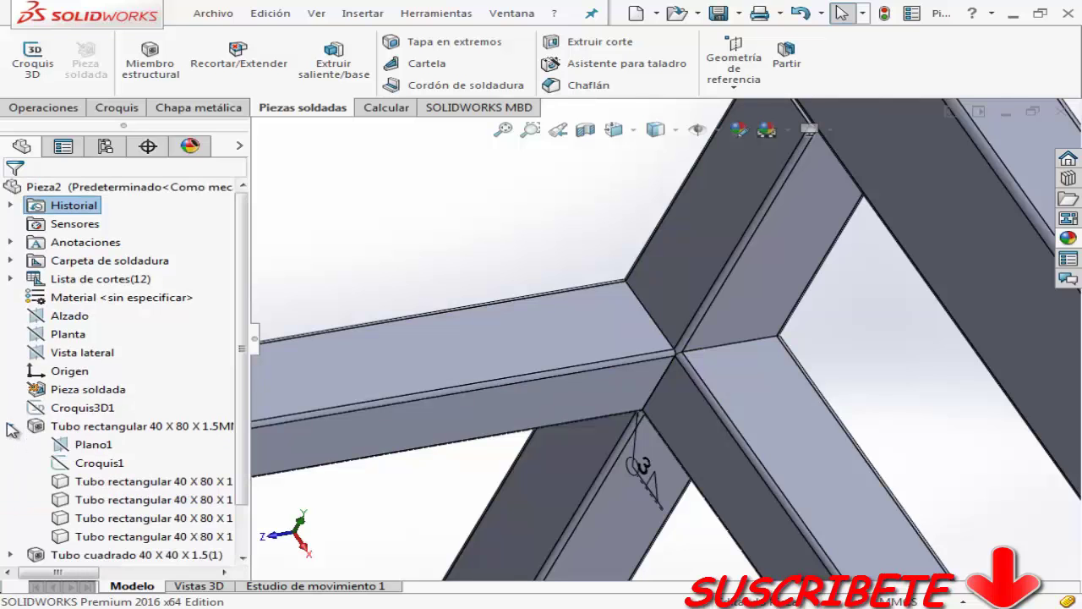
click(11, 375)
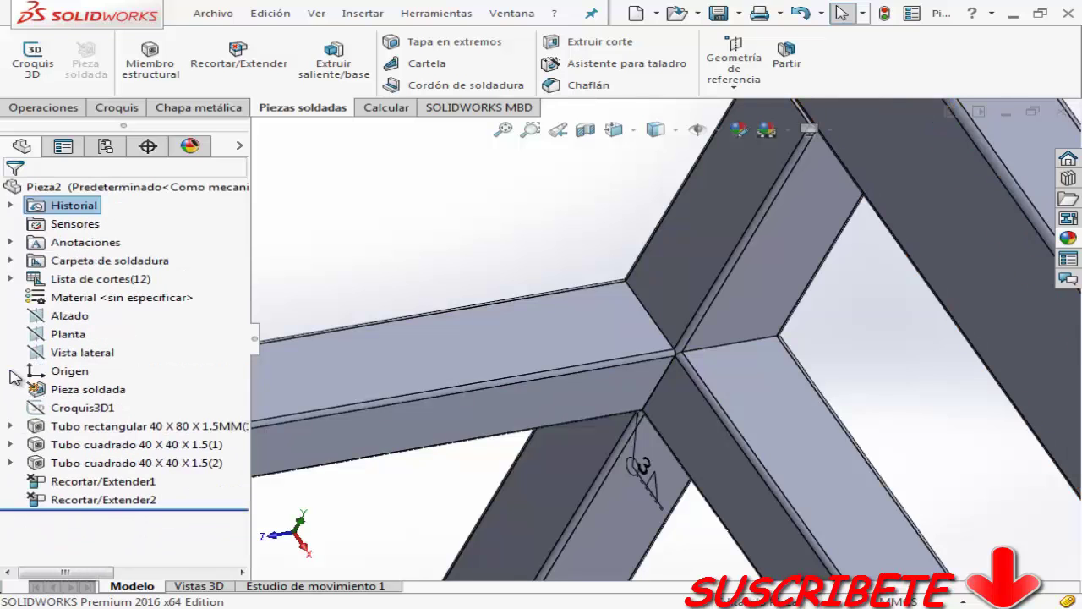
click(11, 447)
scroll(22, 456, down, 1)
click(10, 389)
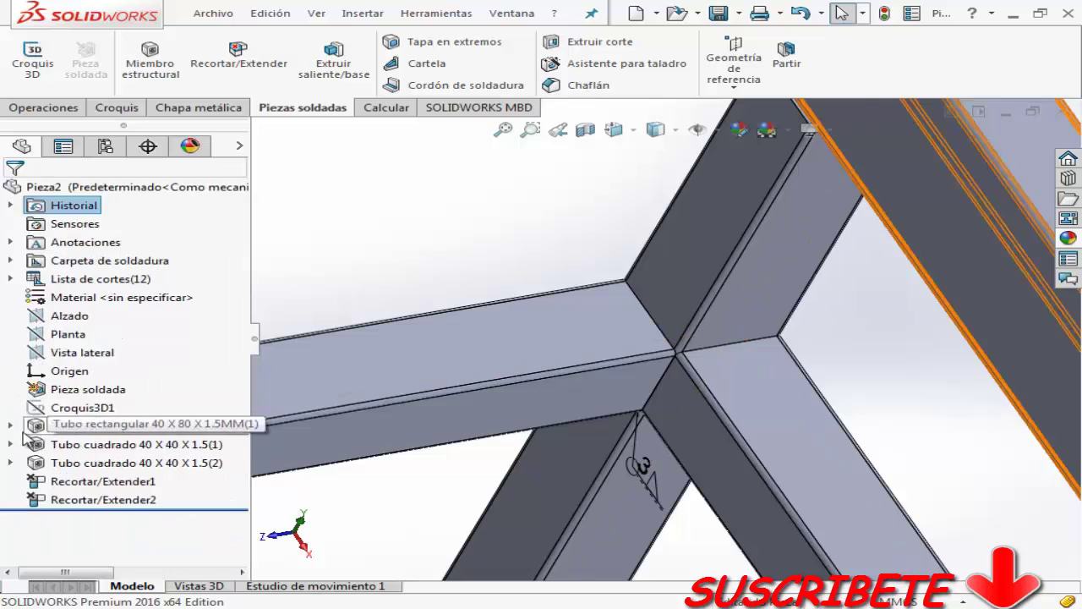
click(10, 454)
scroll(101, 492, down, 1)
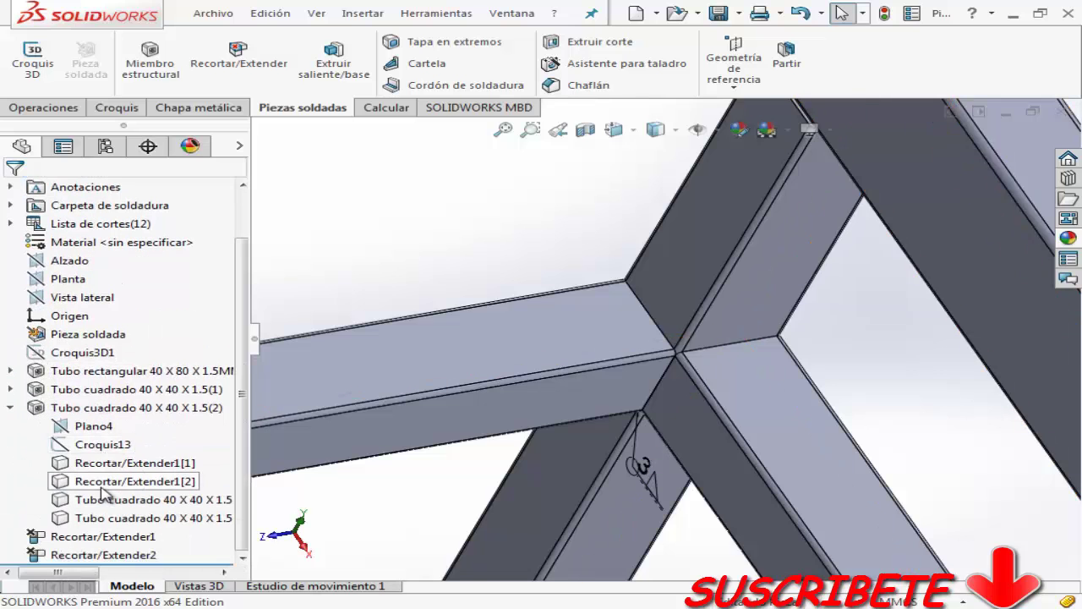
click(10, 408)
Highlight each member group in the trimetric view, then expand the cut list.
right_drag(335, 274, 381, 249)
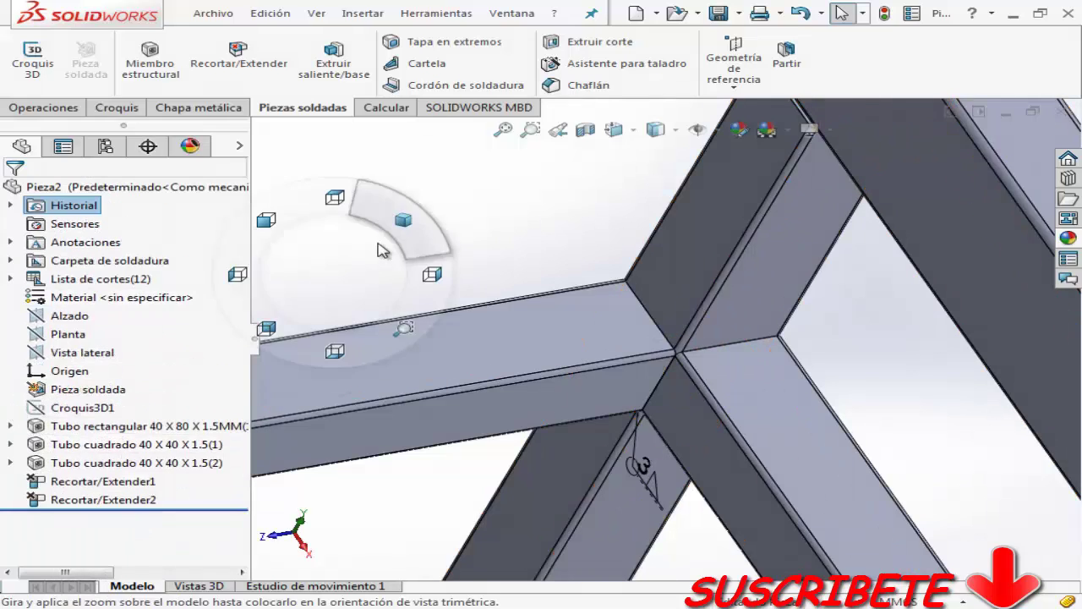
click(161, 427)
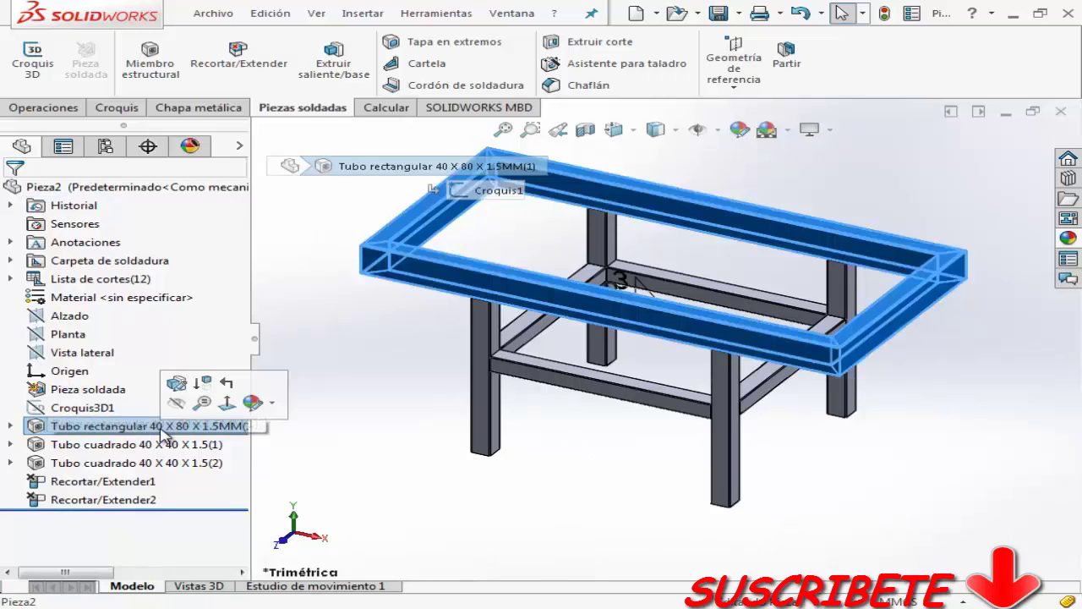
click(190, 445)
click(198, 463)
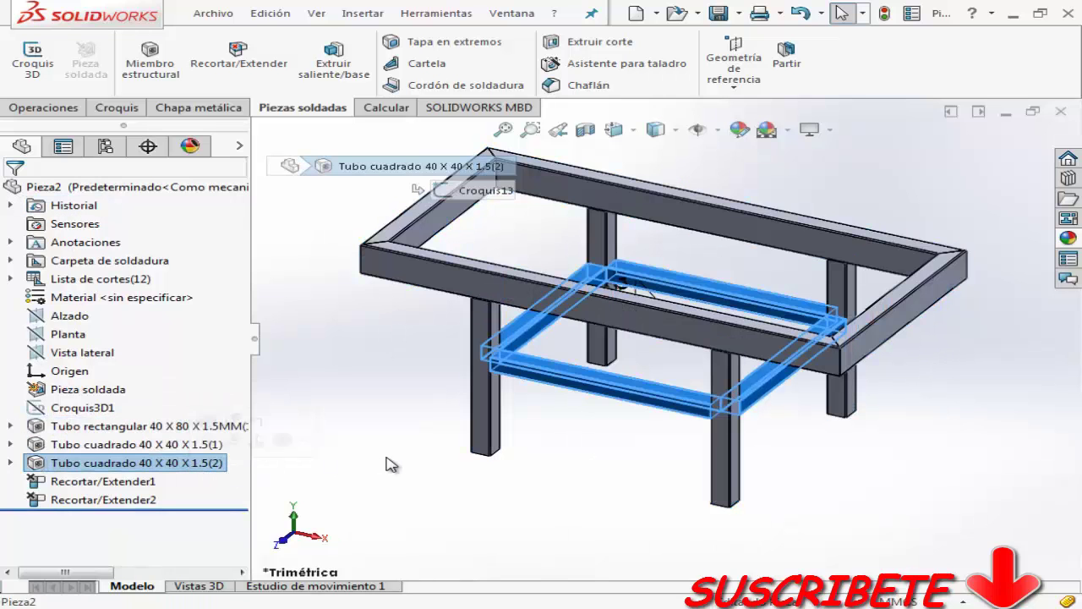
click(391, 464)
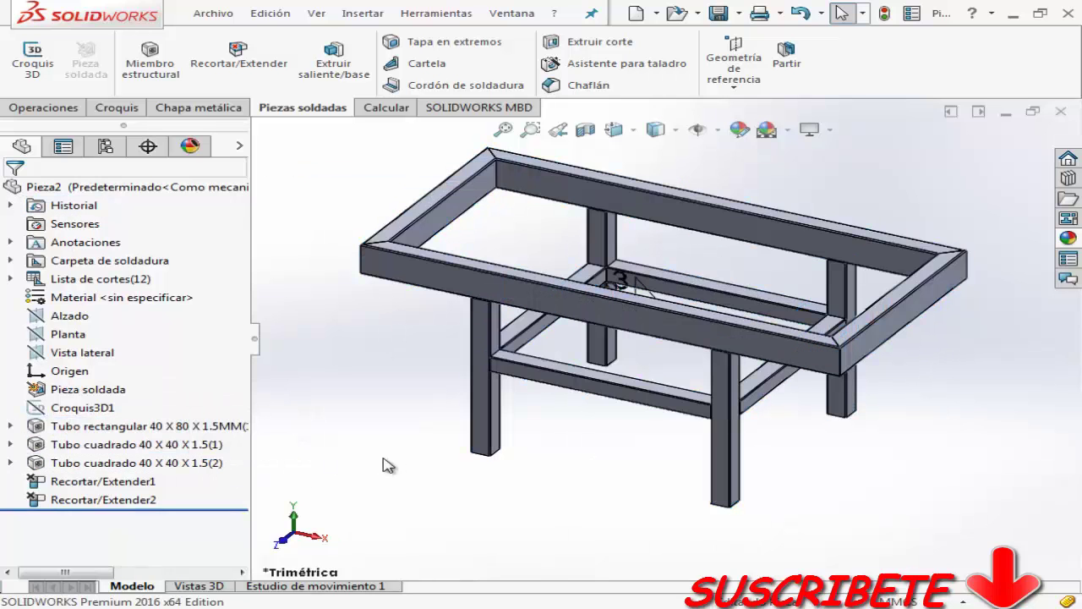
click(12, 279)
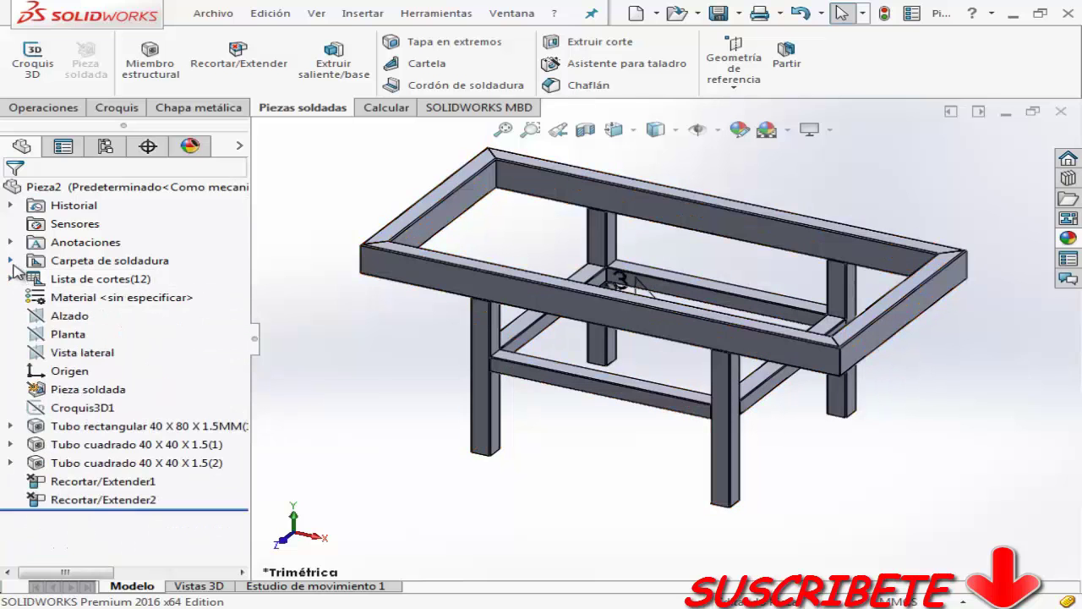
click(10, 260)
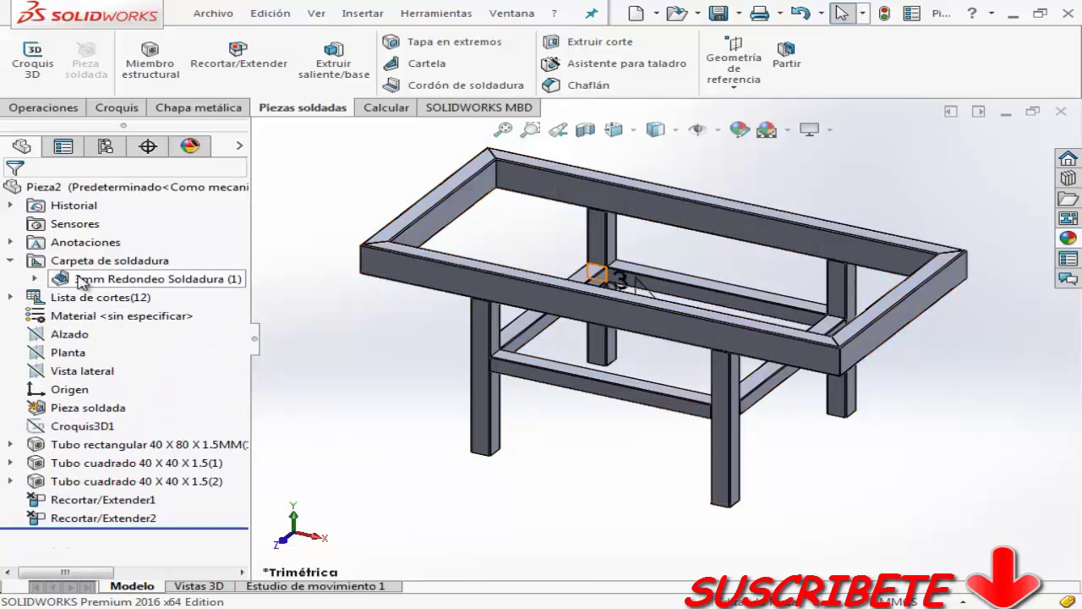
click(72, 279)
right_click(74, 279)
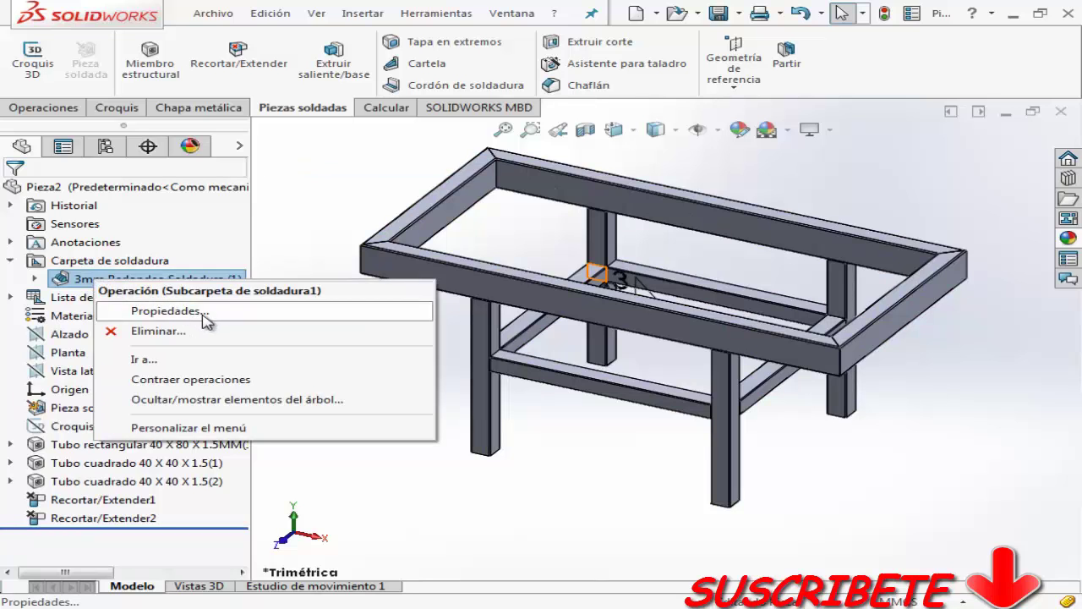
key(Escape)
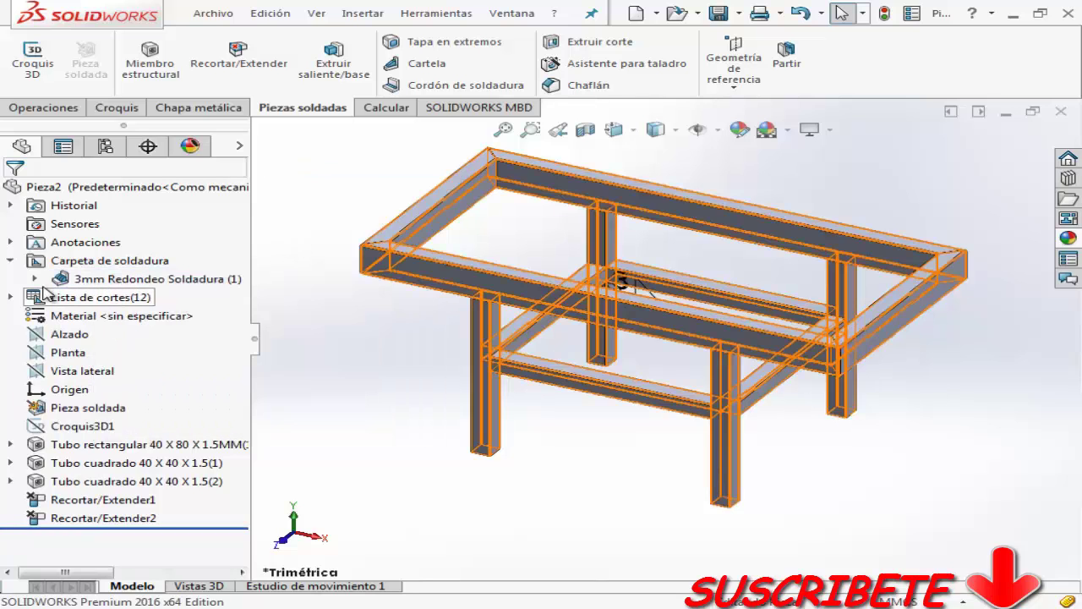
click(34, 279)
right_click(125, 298)
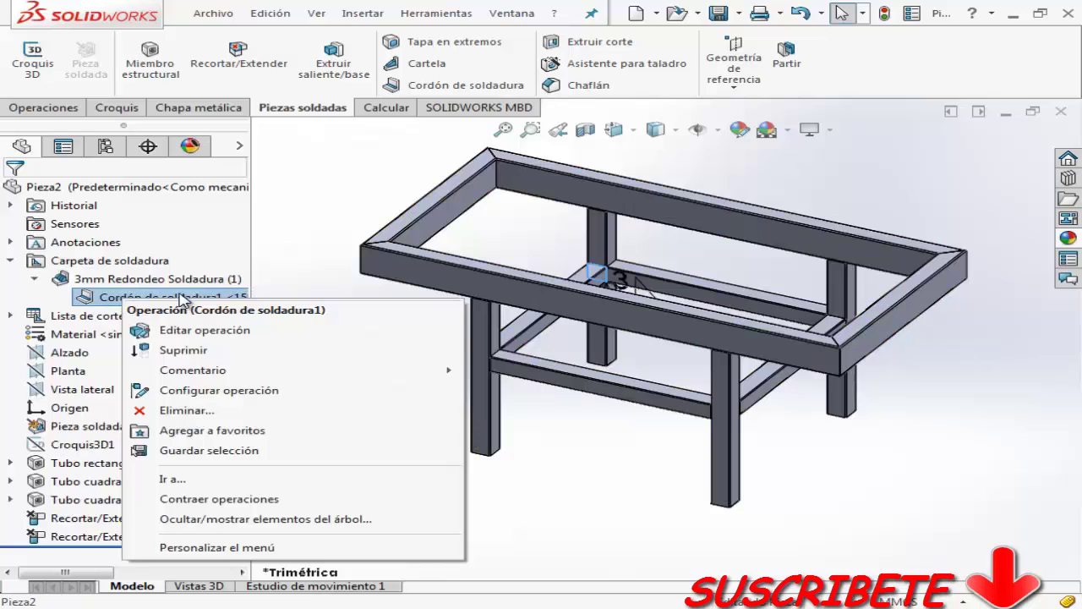
key(Escape)
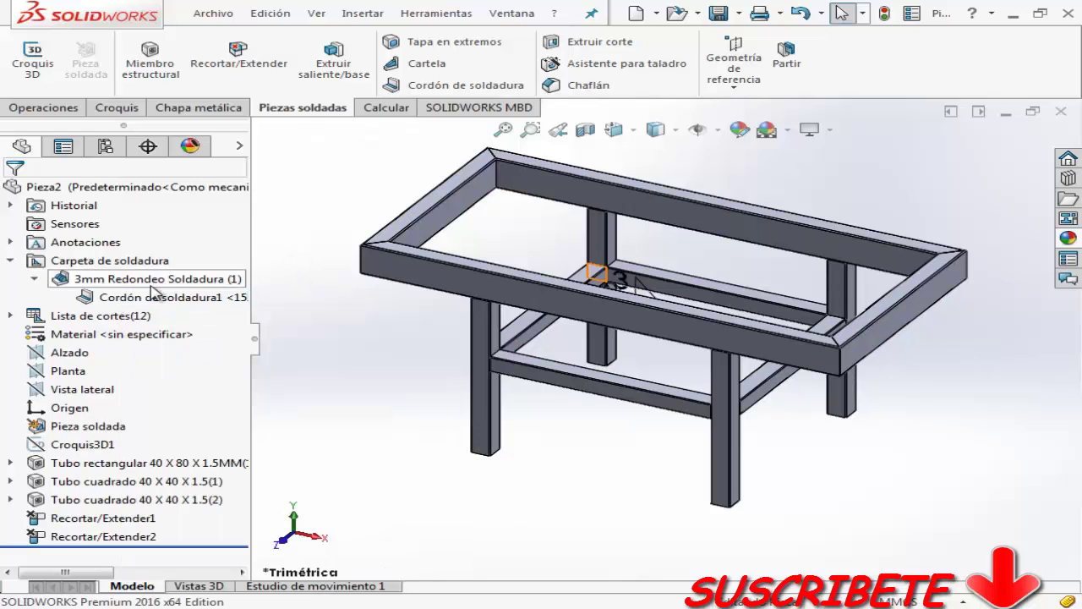
right_click(146, 297)
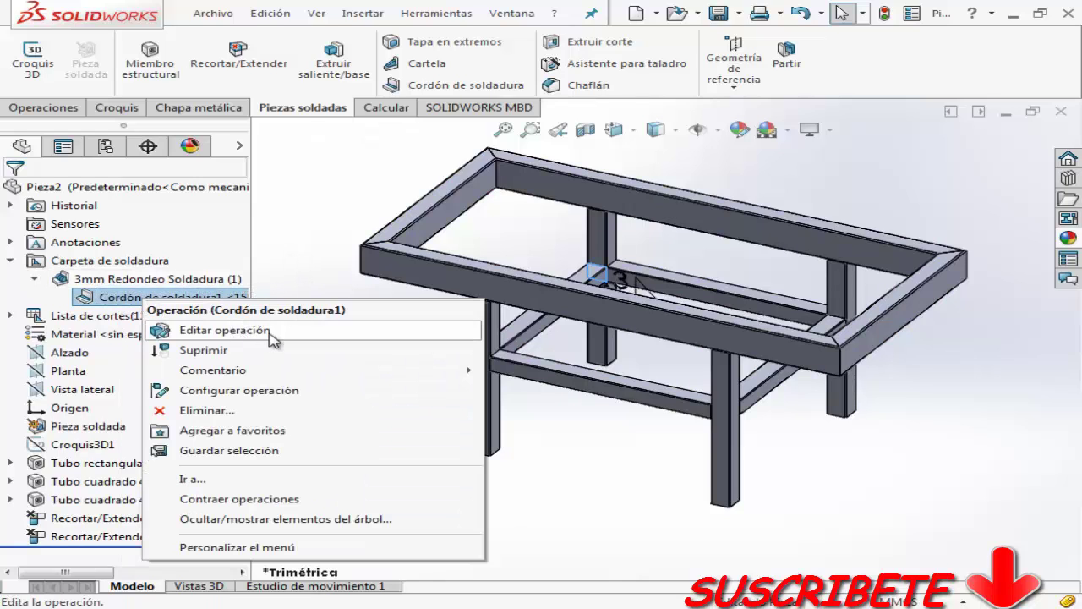
key(Escape)
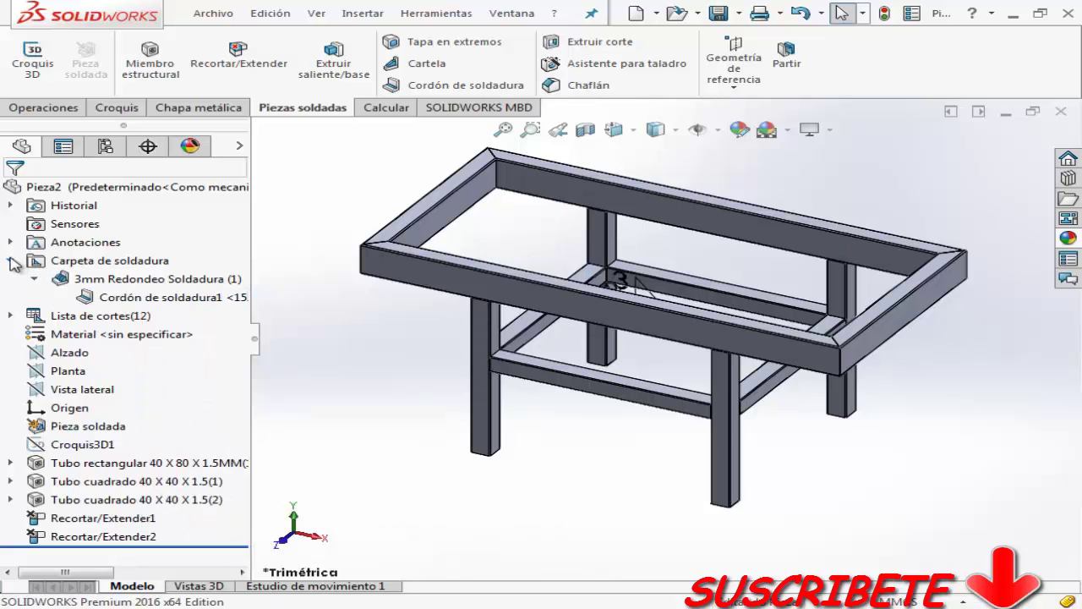
click(12, 262)
scroll(505, 359, down, 5)
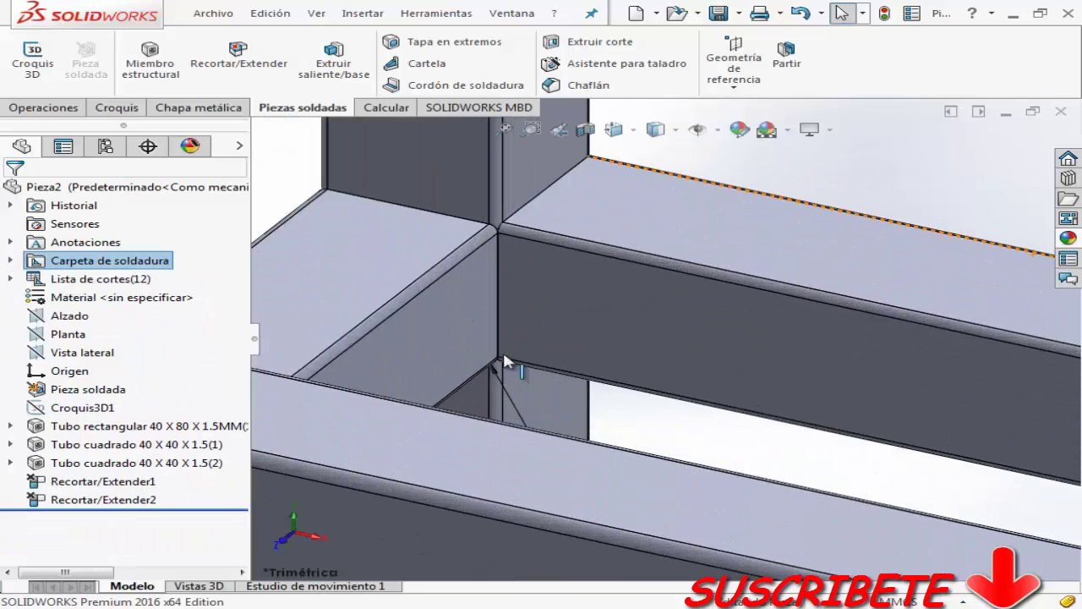
scroll(505, 360, up, 2)
scroll(499, 253, up, 3)
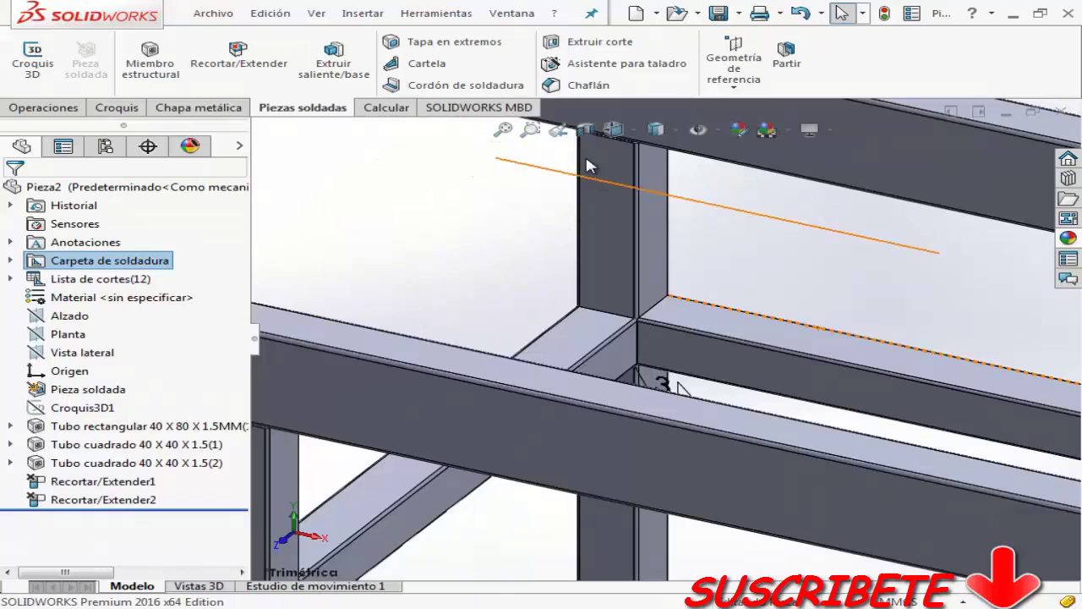
key(f)
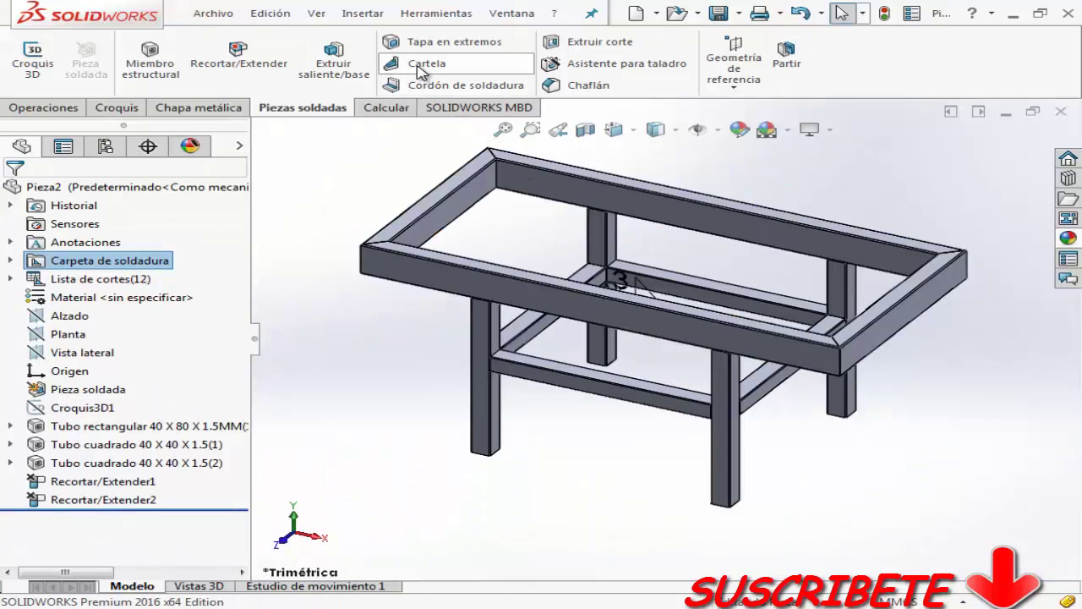
Add a 65 × 65 mm, 5 mm gusset between the leg face and the beam underside.
click(420, 67)
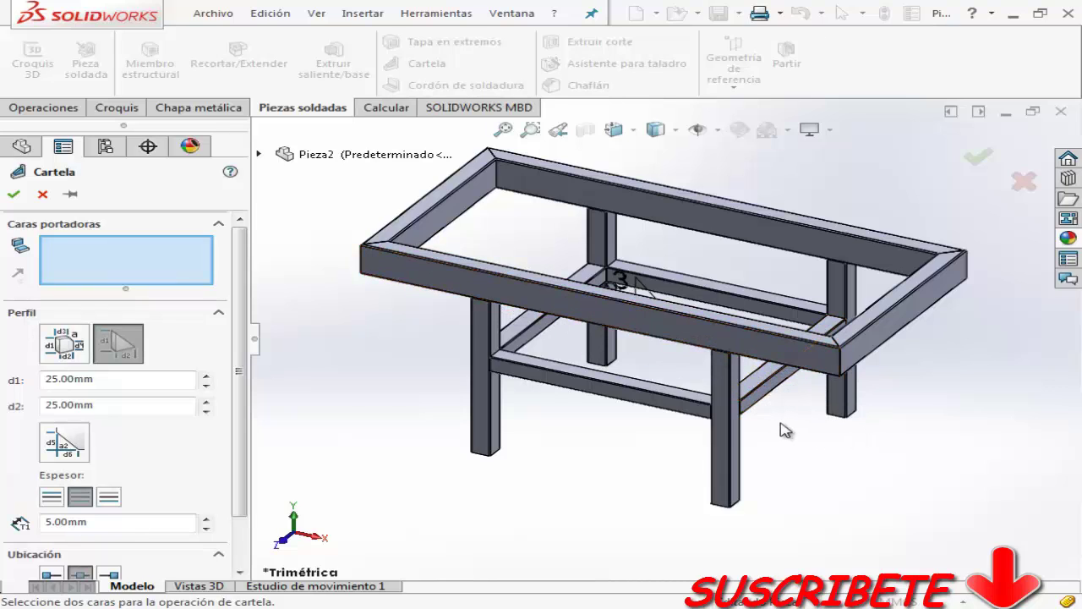
scroll(241, 414, down, 1)
scroll(245, 439, down, 2)
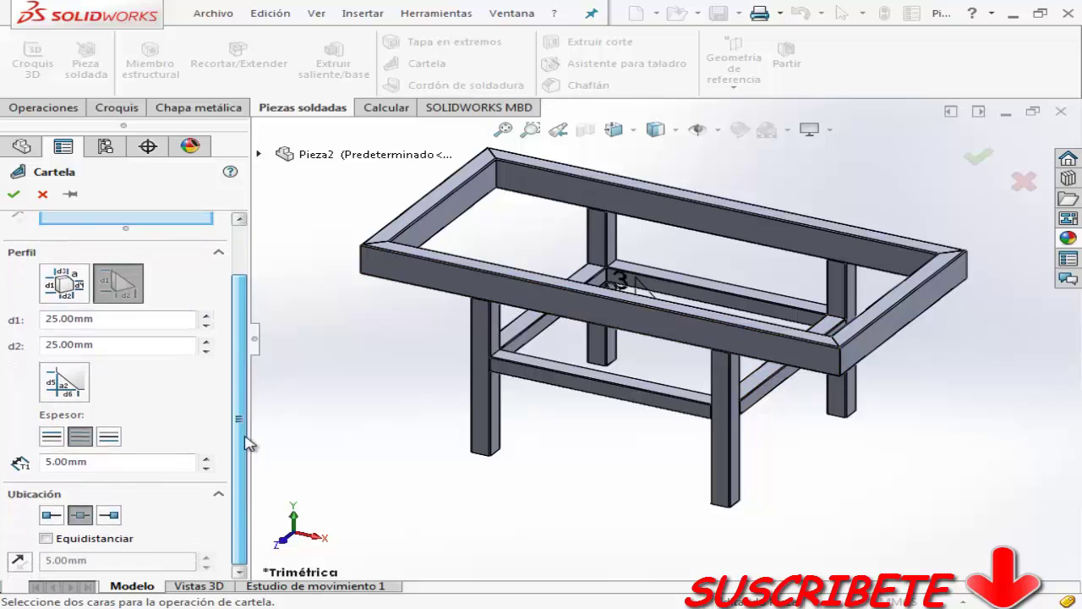
middle_drag(609, 313, 705, 213)
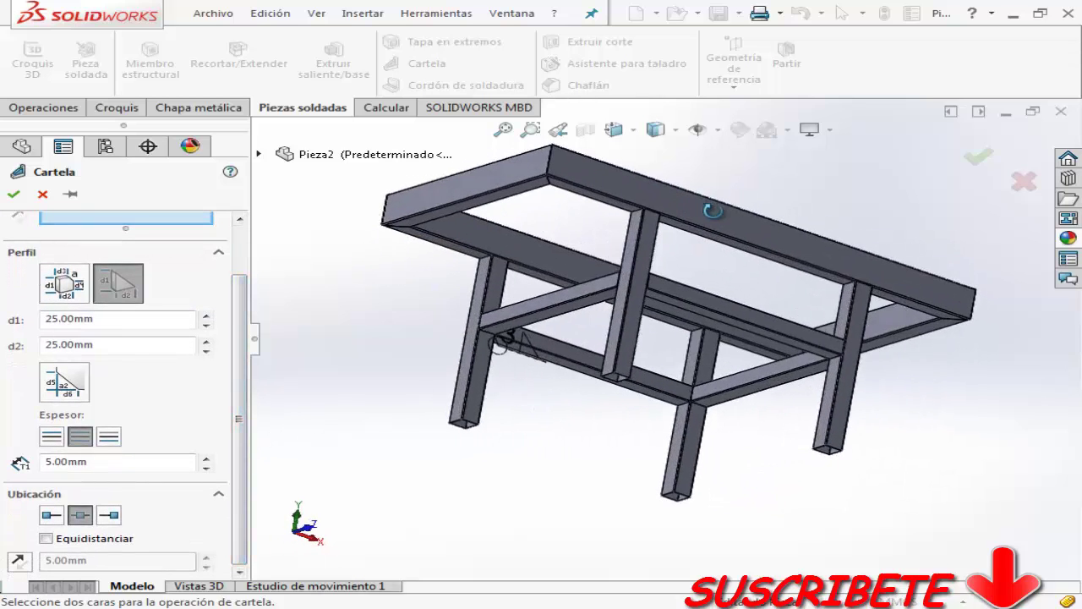
scroll(665, 218, down, 3)
scroll(665, 217, down, 2)
scroll(634, 252, down, 2)
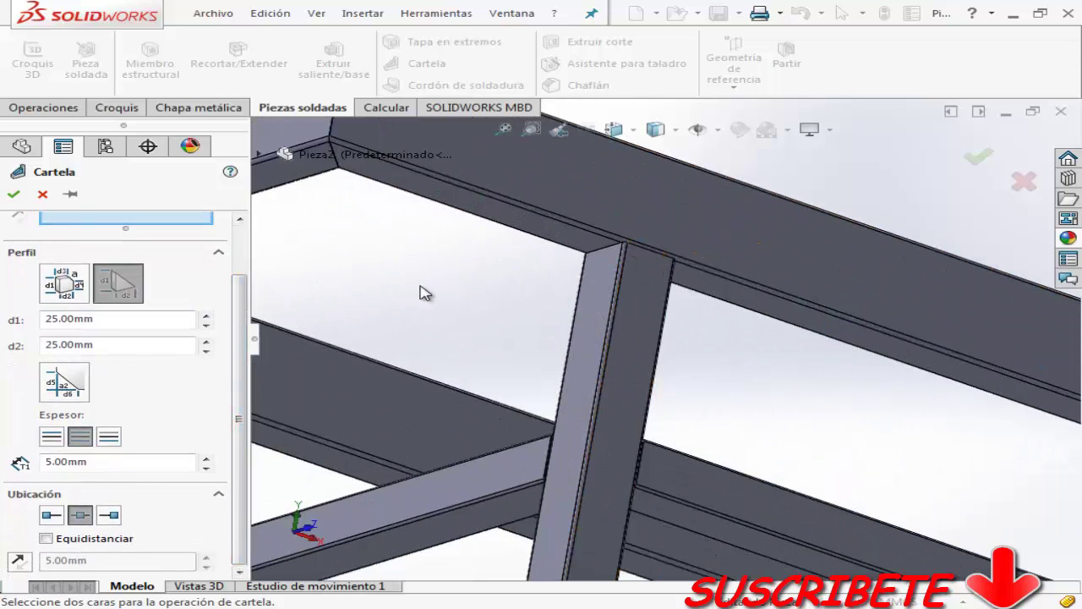
click(590, 258)
click(592, 254)
middle_drag(634, 273, 592, 288)
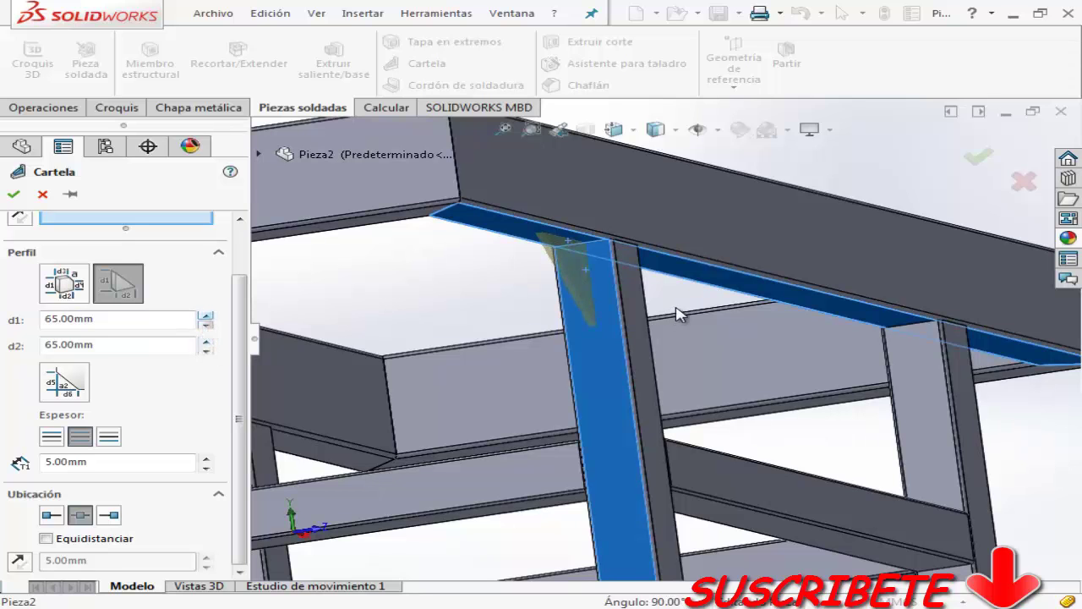
mouse_move(681, 314)
middle_down()
mouse_move(688, 290)
mouse_move(143, 353)
middle_up()
mouse_move(716, 285)
middle_down()
mouse_move(779, 263)
mouse_move(646, 273)
middle_up()
Try the gusset's Ubicación options and settle on the centred position.
scroll(226, 330, up, 2)
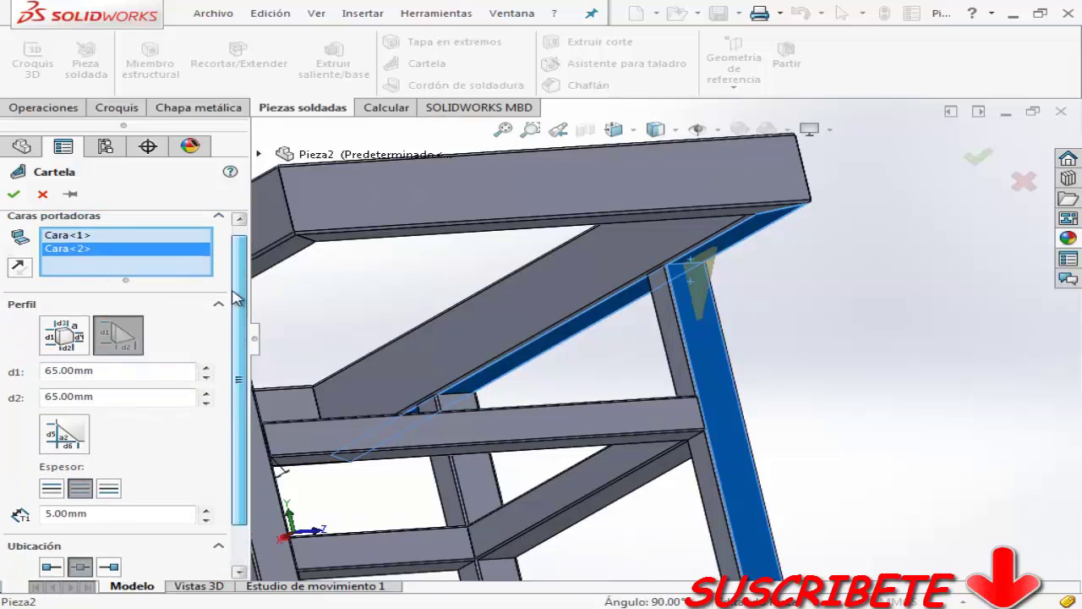
scroll(141, 387, down, 2)
click(111, 515)
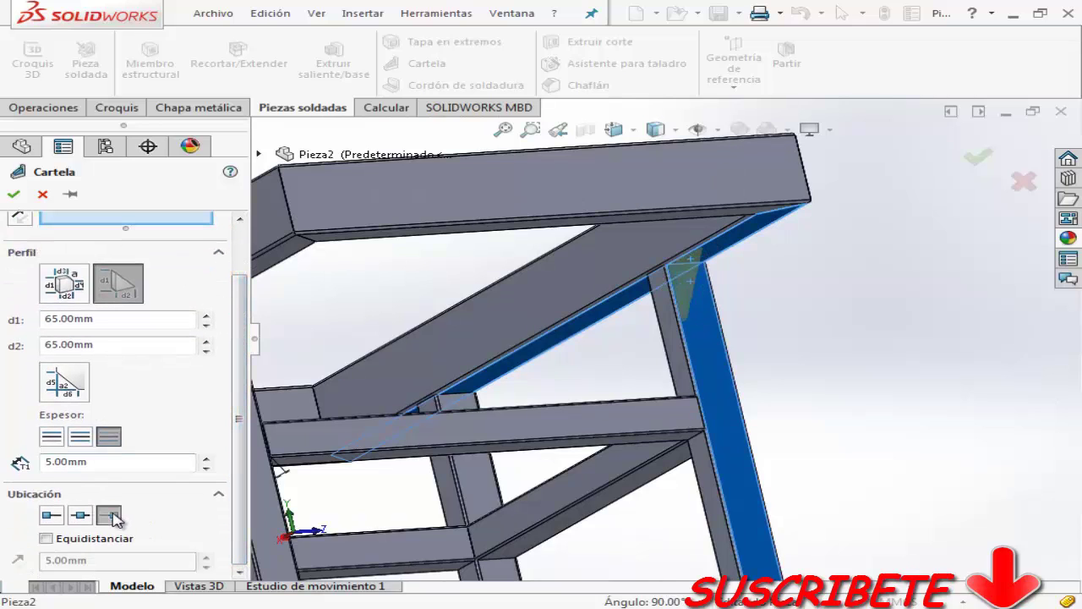
click(52, 516)
click(81, 515)
scroll(744, 266, up, 5)
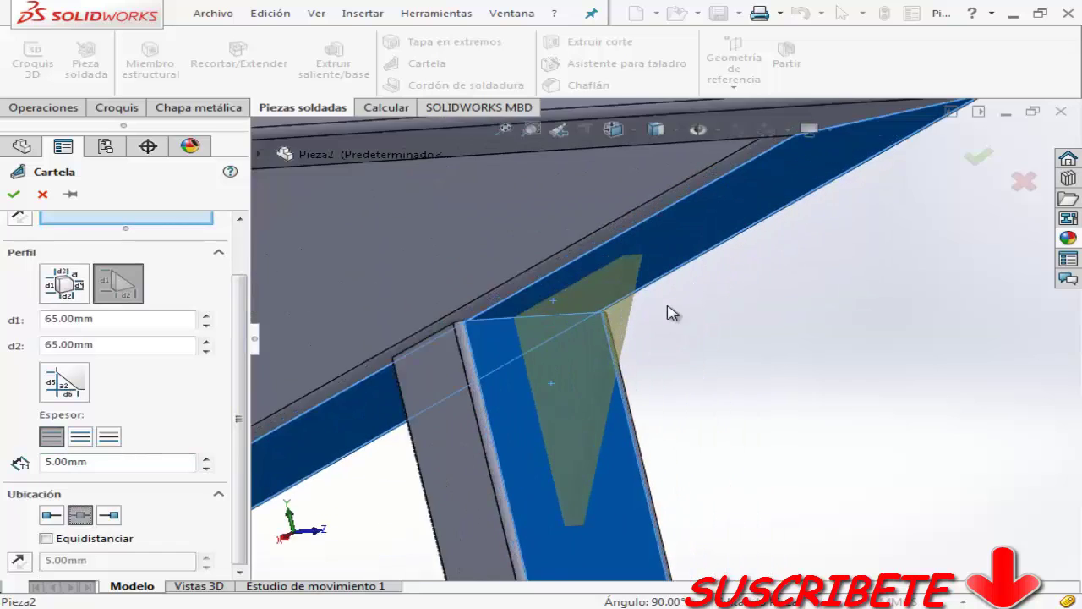
mouse_move(668, 309)
middle_down()
mouse_move(563, 306)
mouse_move(583, 306)
middle_up()
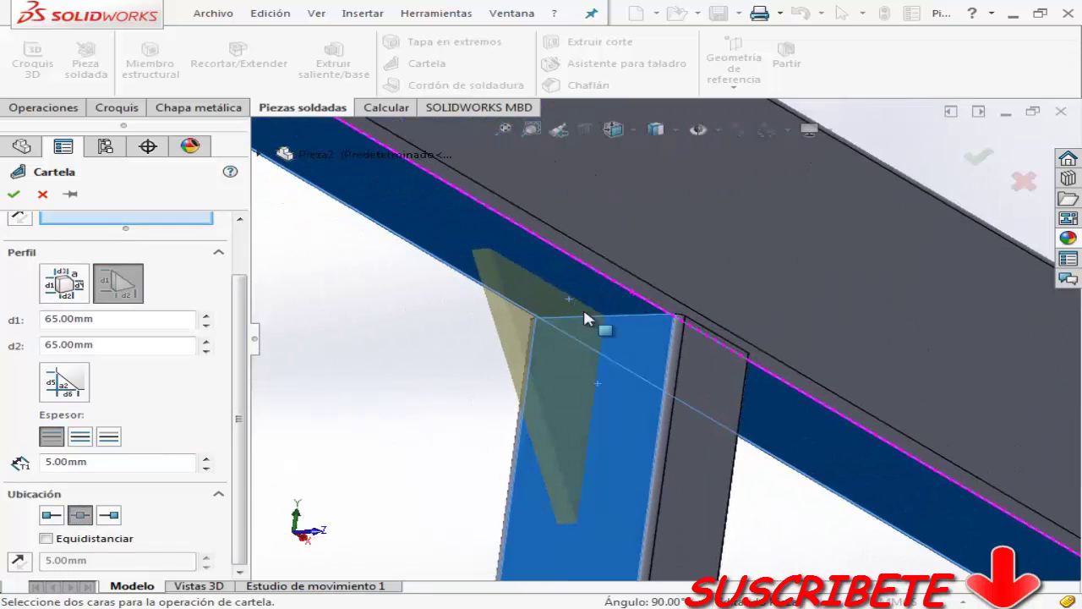
click(109, 519)
click(52, 514)
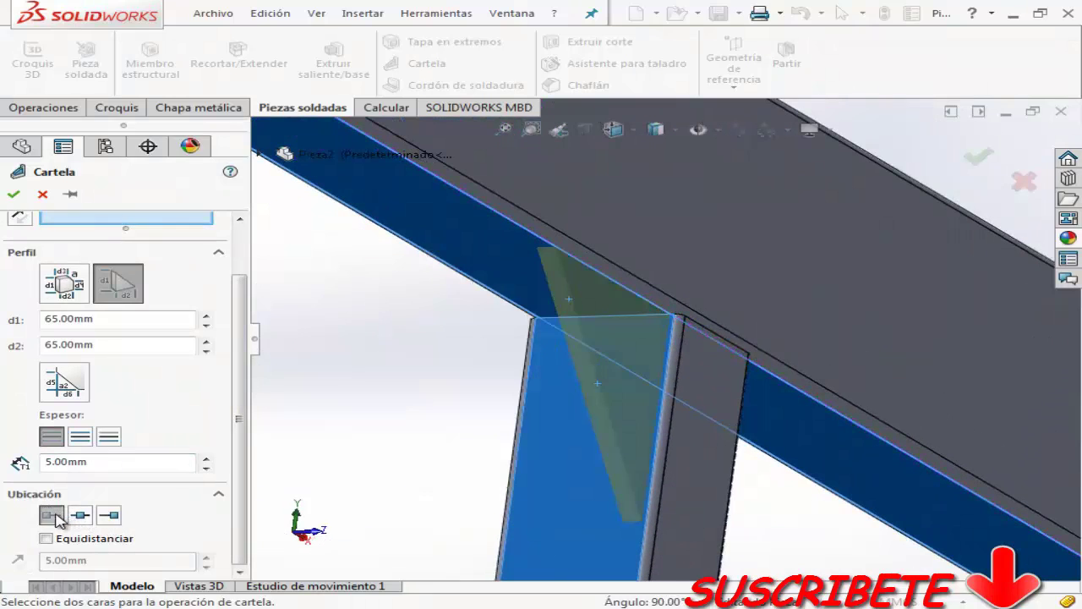
click(92, 513)
Set the gusset thickness to both sides and create Cartela1.
click(85, 438)
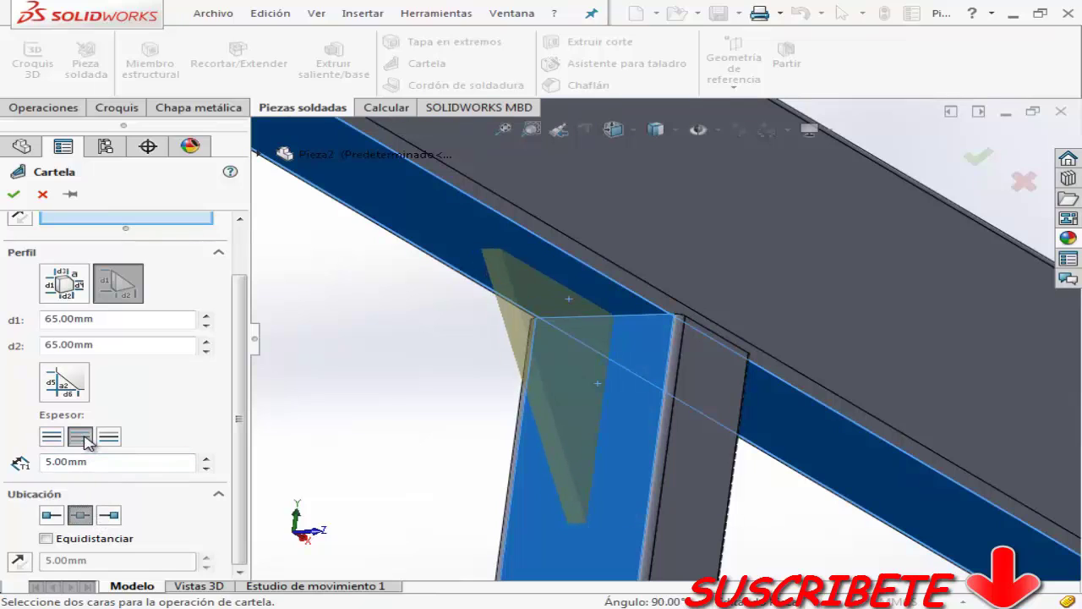
click(110, 442)
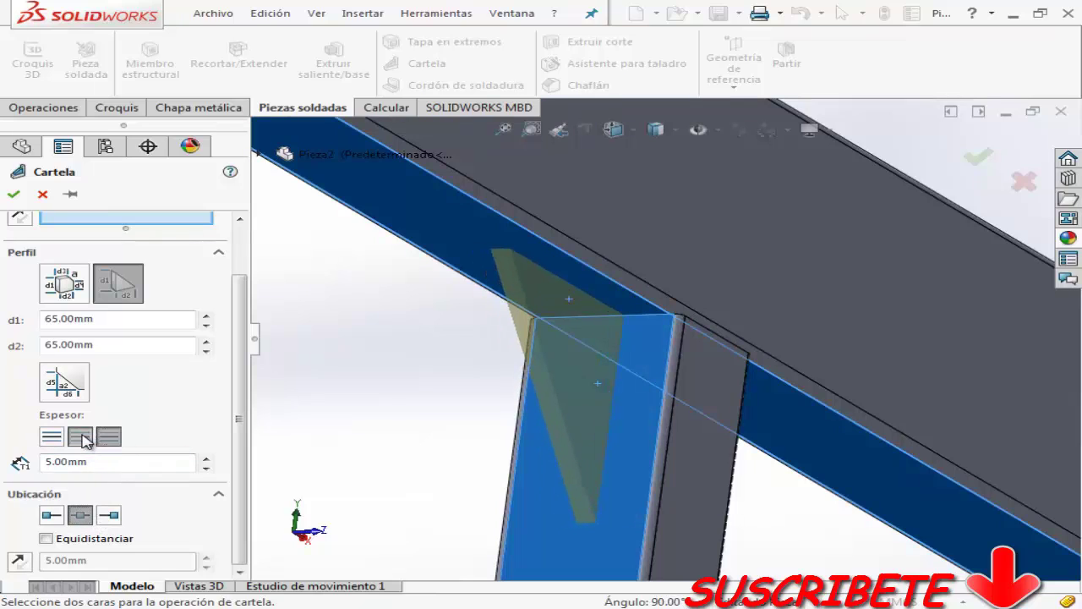
click(84, 440)
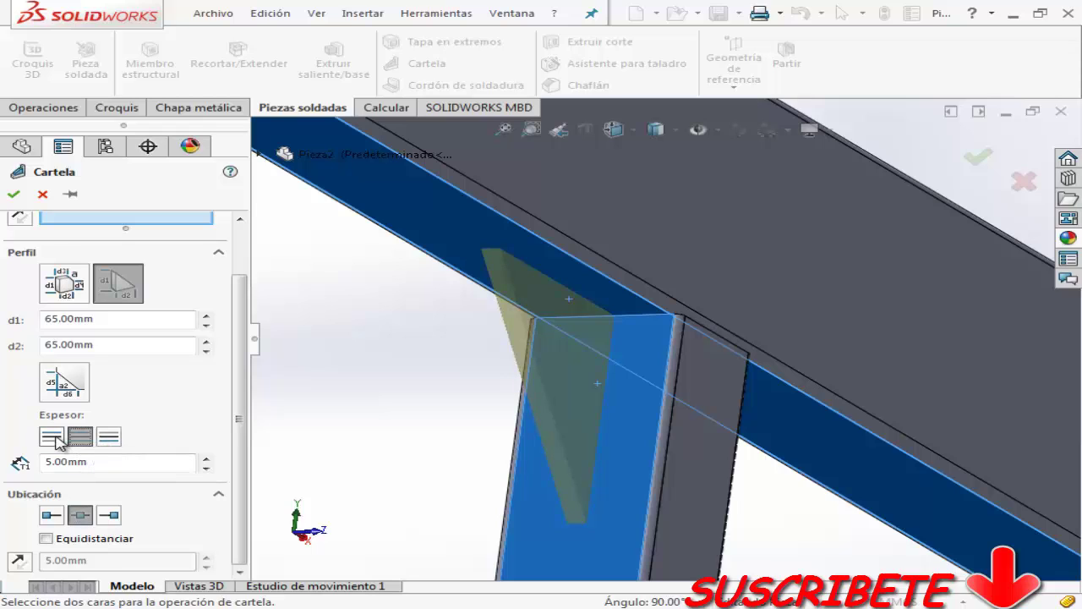
middle_drag(362, 415, 809, 314)
click(981, 153)
Inspect the new gusset plate from below, then return to a trimetric view.
middle_drag(973, 161, 568, 403)
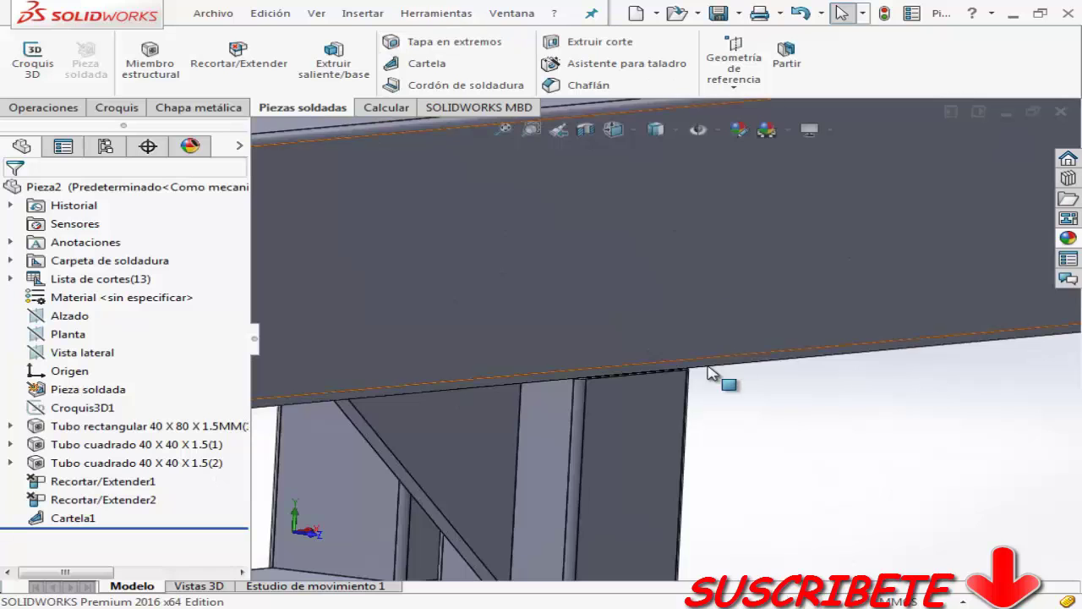
mouse_move(715, 375)
middle_down()
mouse_move(729, 336)
mouse_move(725, 435)
mouse_move(707, 451)
mouse_move(761, 423)
mouse_move(764, 345)
middle_up()
scroll(764, 345, up, 2)
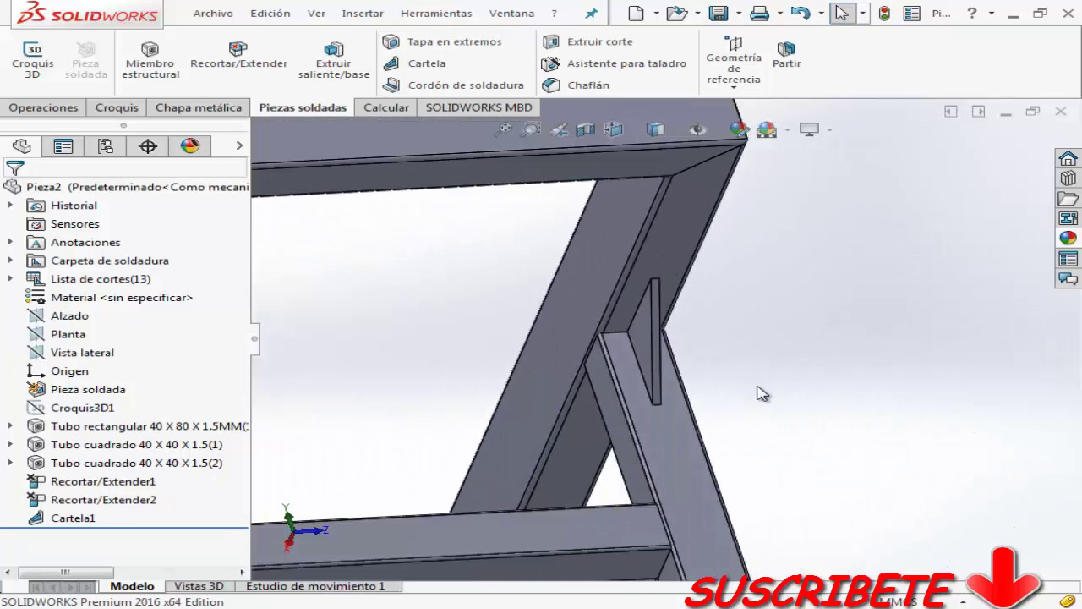
scroll(769, 408, up, 2)
right_drag(738, 416, 901, 345)
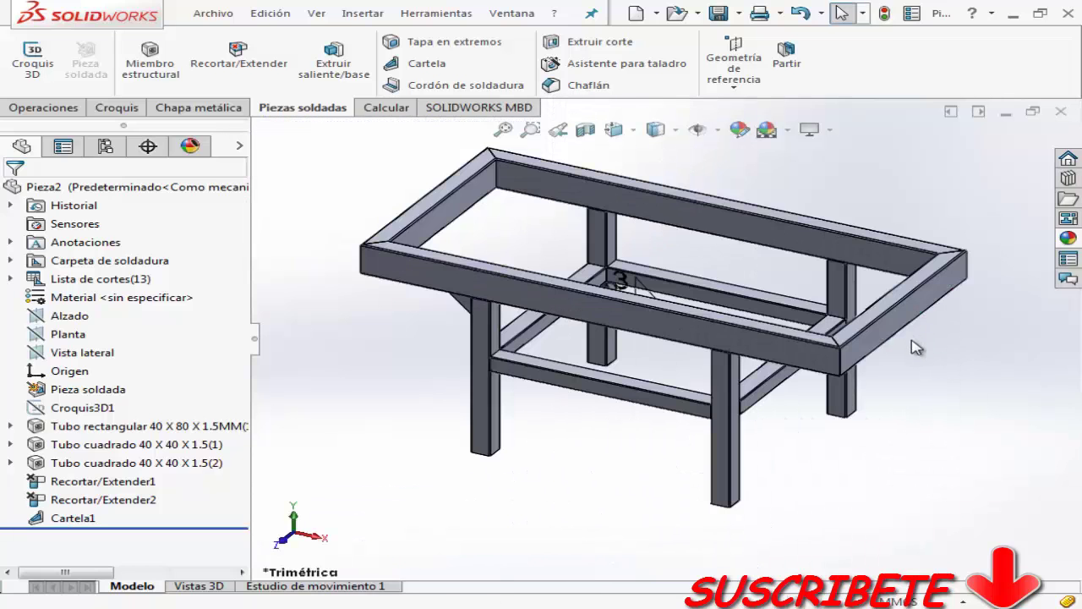
scroll(649, 351, down, 1)
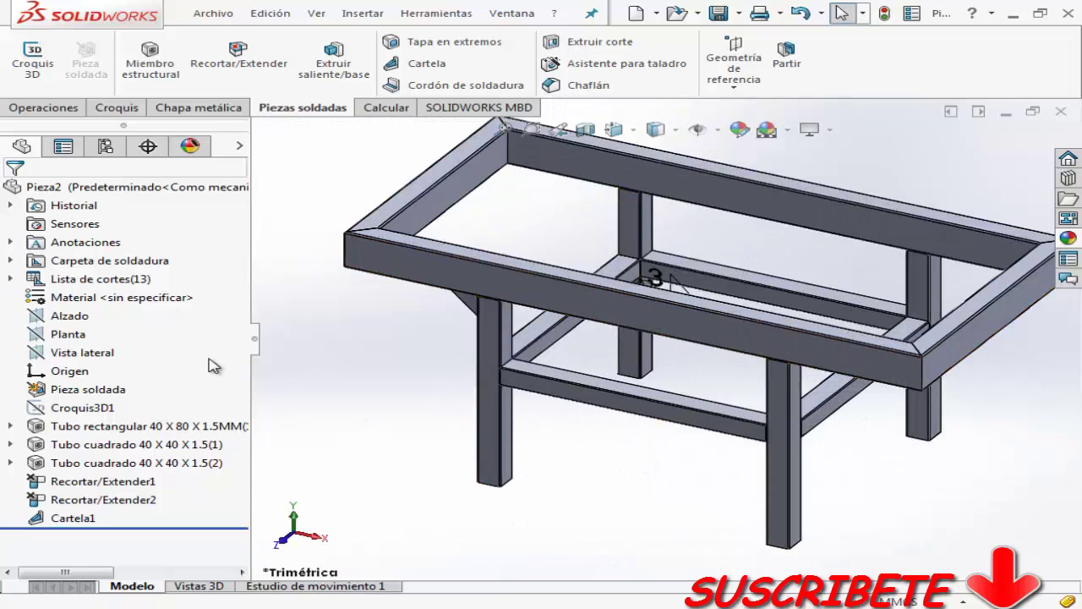
click(66, 355)
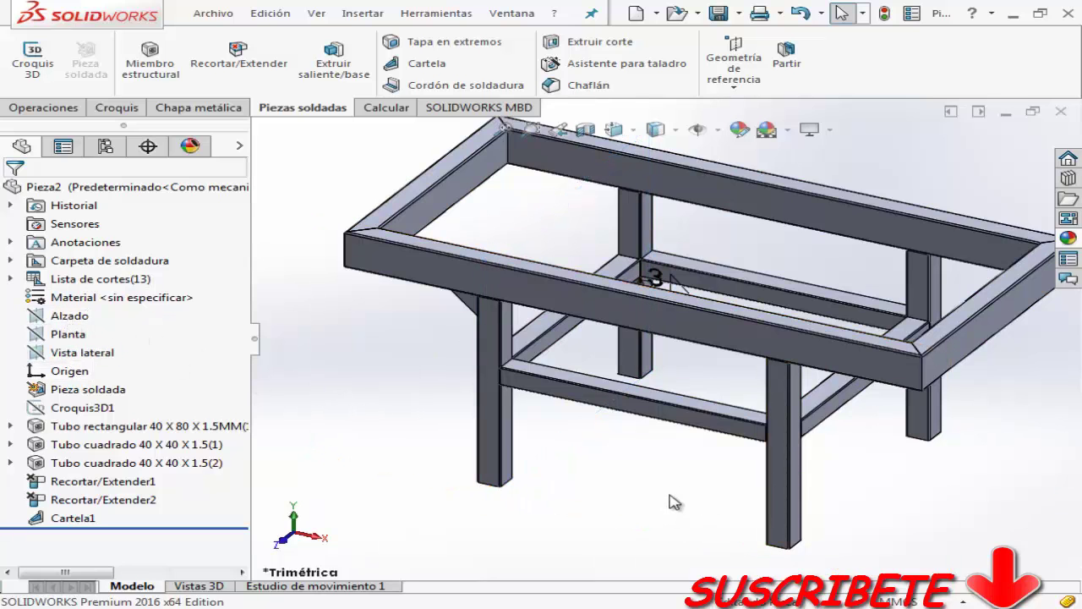
scroll(673, 502, up, 2)
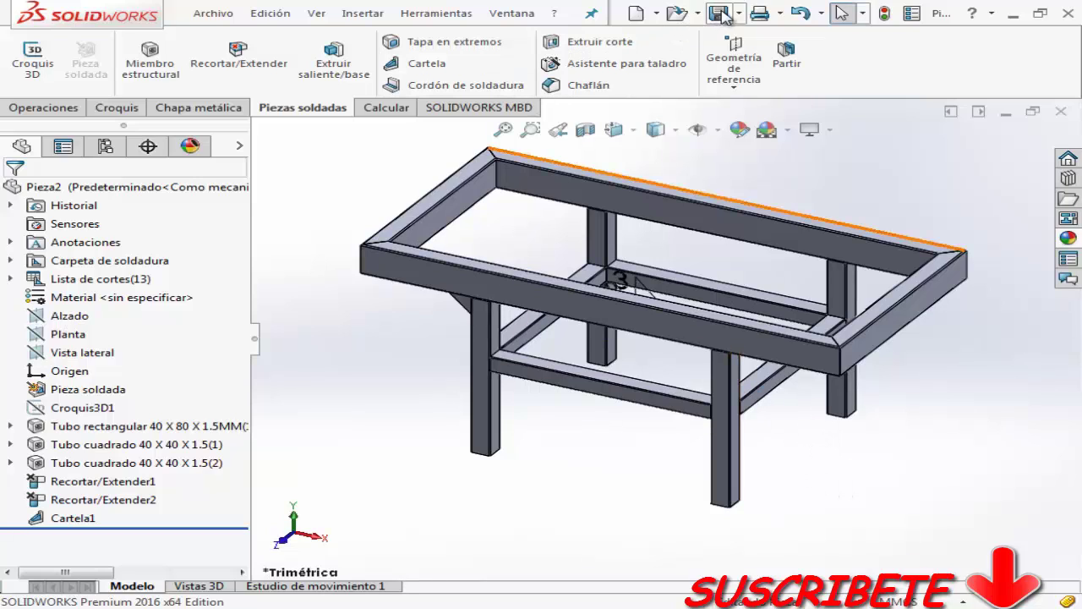
Apply AISI 304 from the Acero materials as the part material.
right_click(99, 305)
click(169, 268)
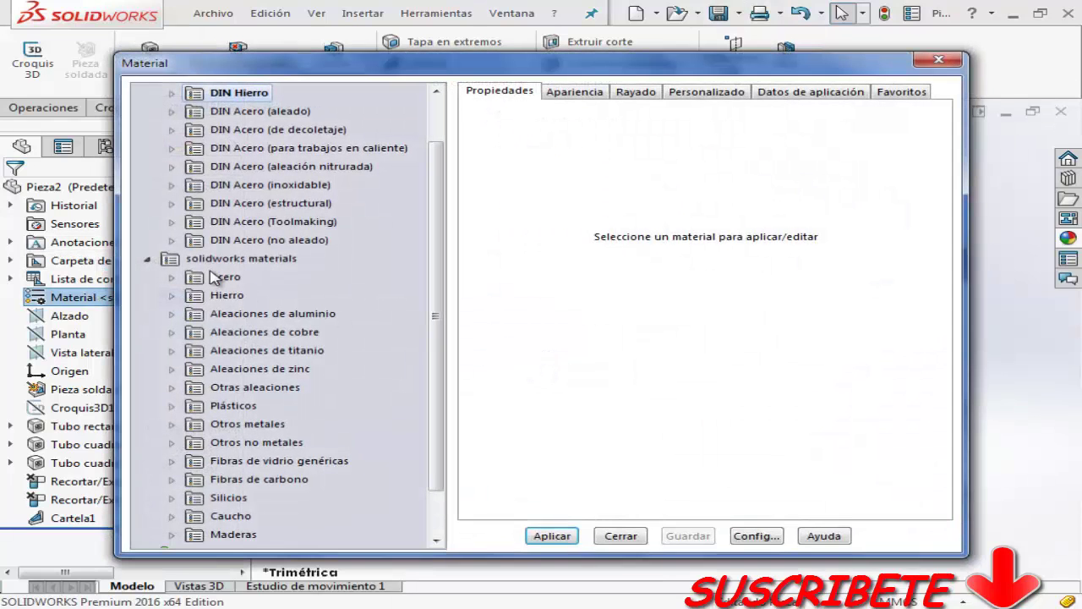
click(173, 277)
click(253, 276)
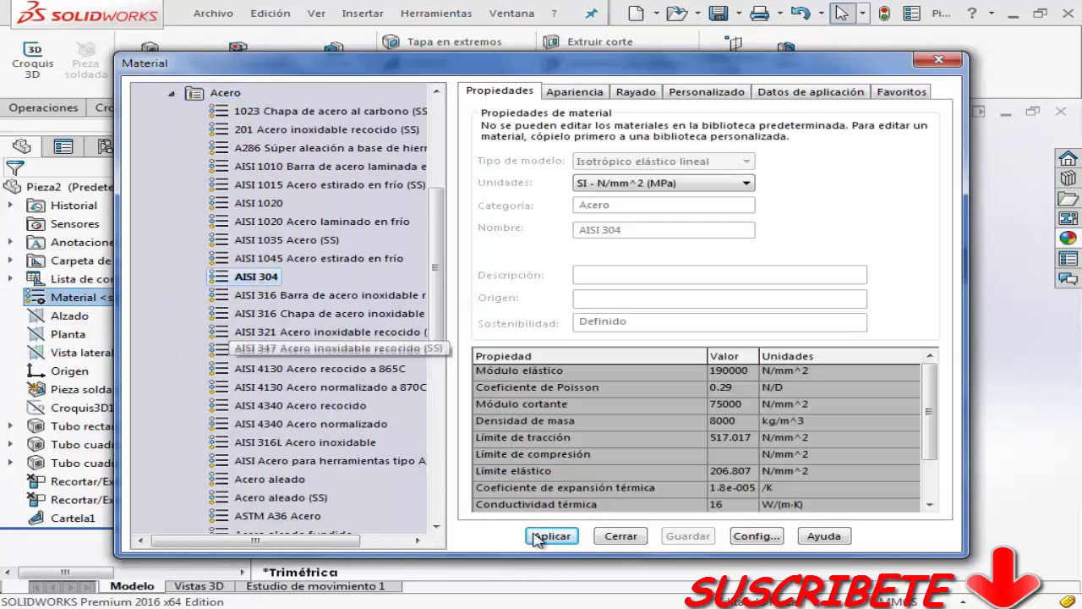
click(613, 535)
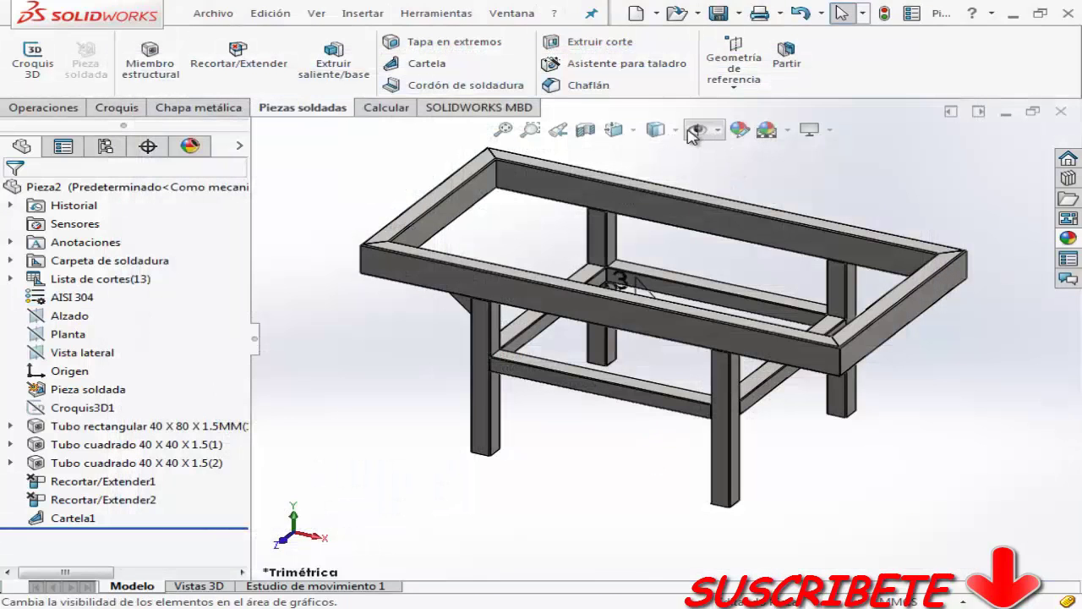
Apply the Azotea scene background, then switch to the Patio scene.
click(786, 130)
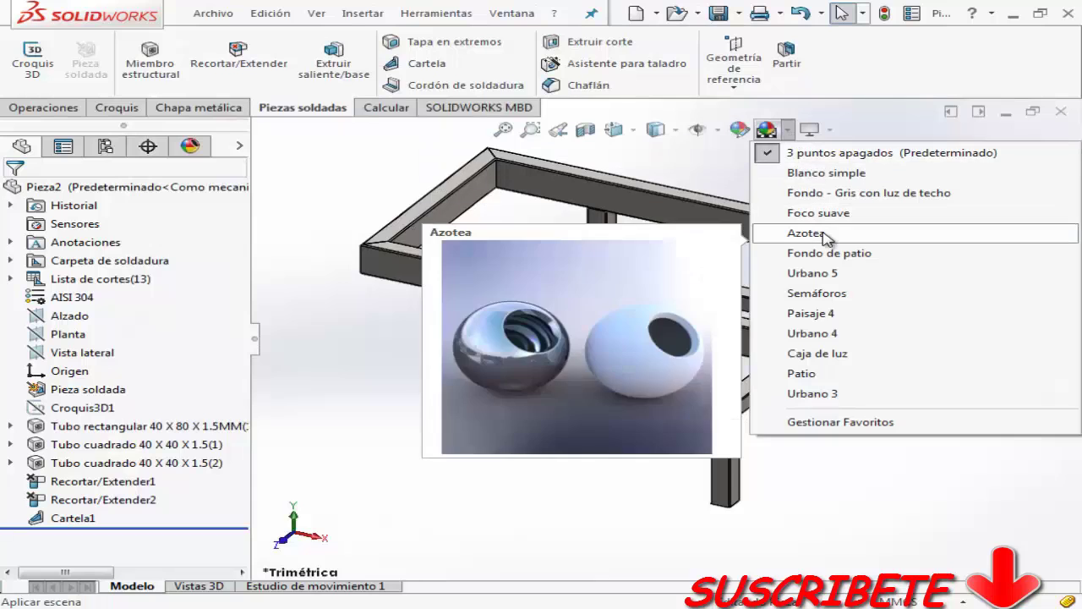
click(824, 239)
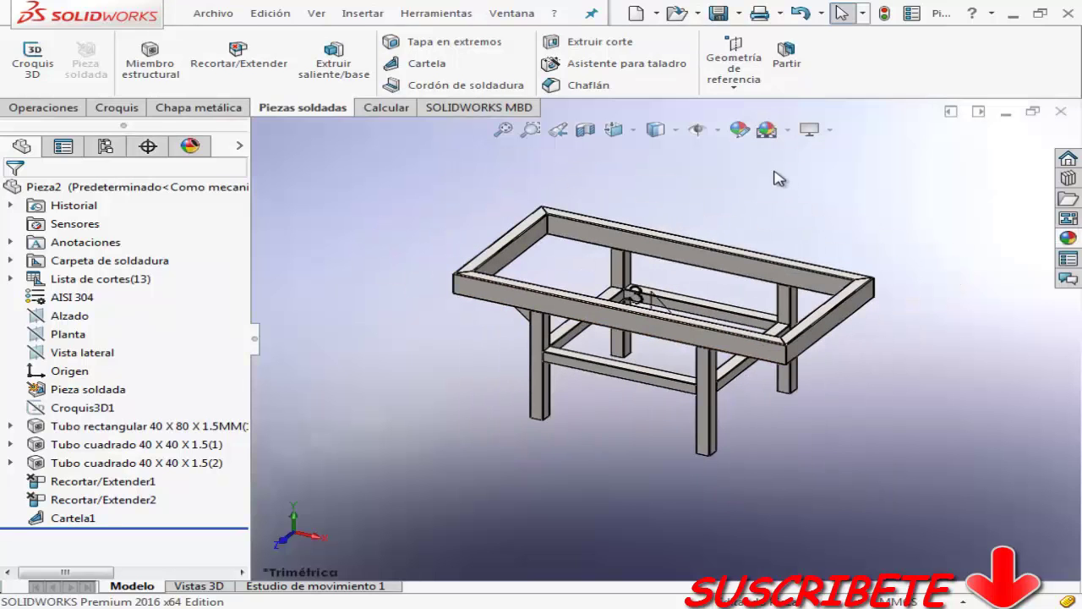
click(787, 133)
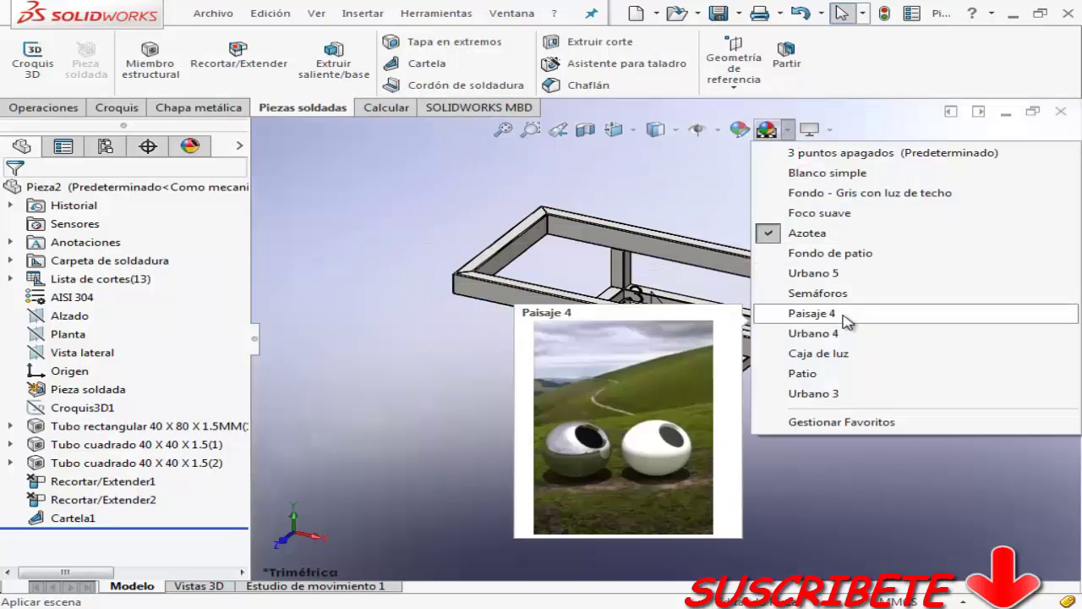
click(843, 377)
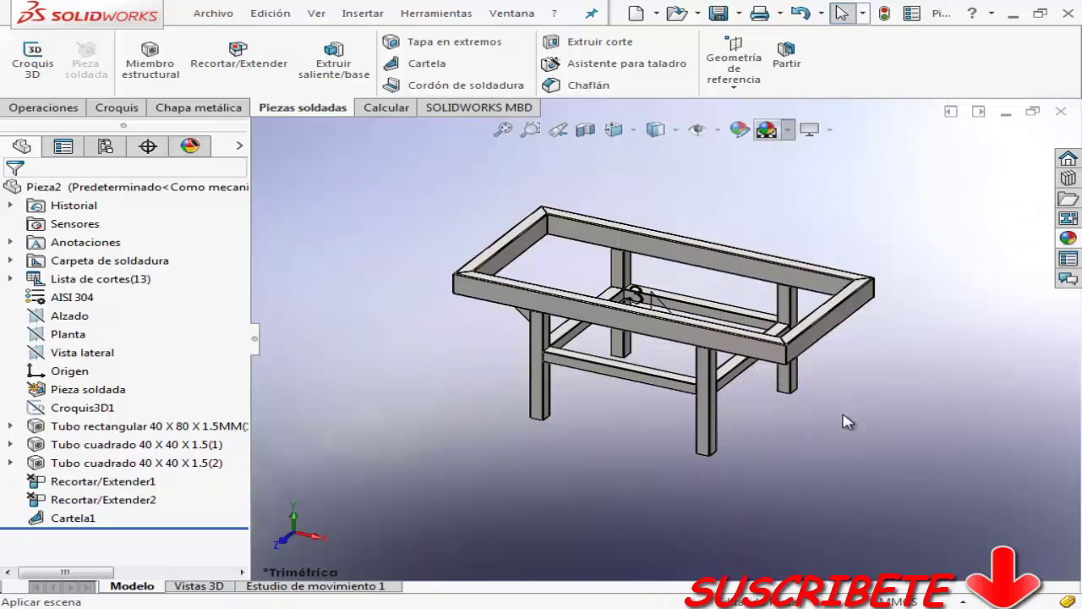